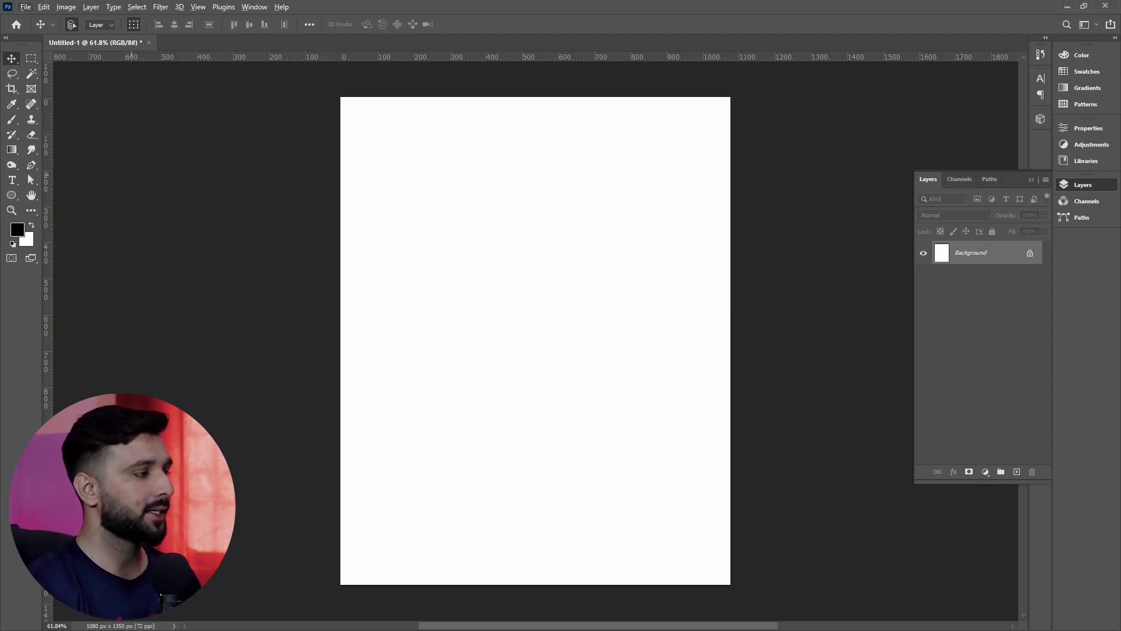
# Draw a black circle about 605 px in diameter in the upper middle of the canvas with the Ellipse tool.
pyautogui.click(9, 197)
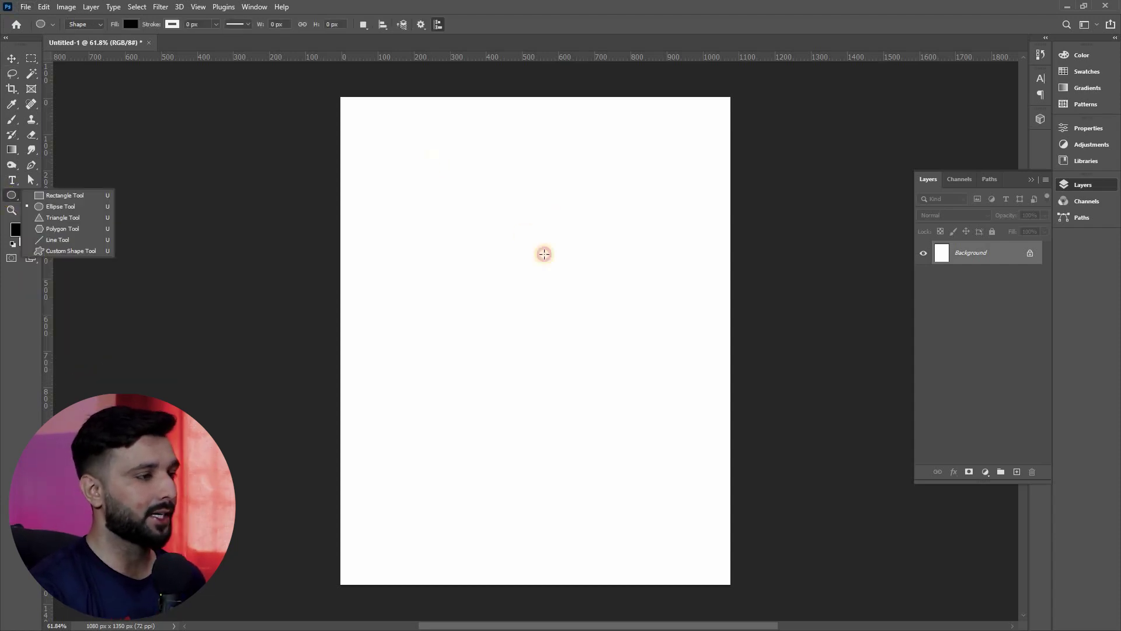
pyautogui.moveTo(426, 167); pyautogui.dragTo(645, 385)
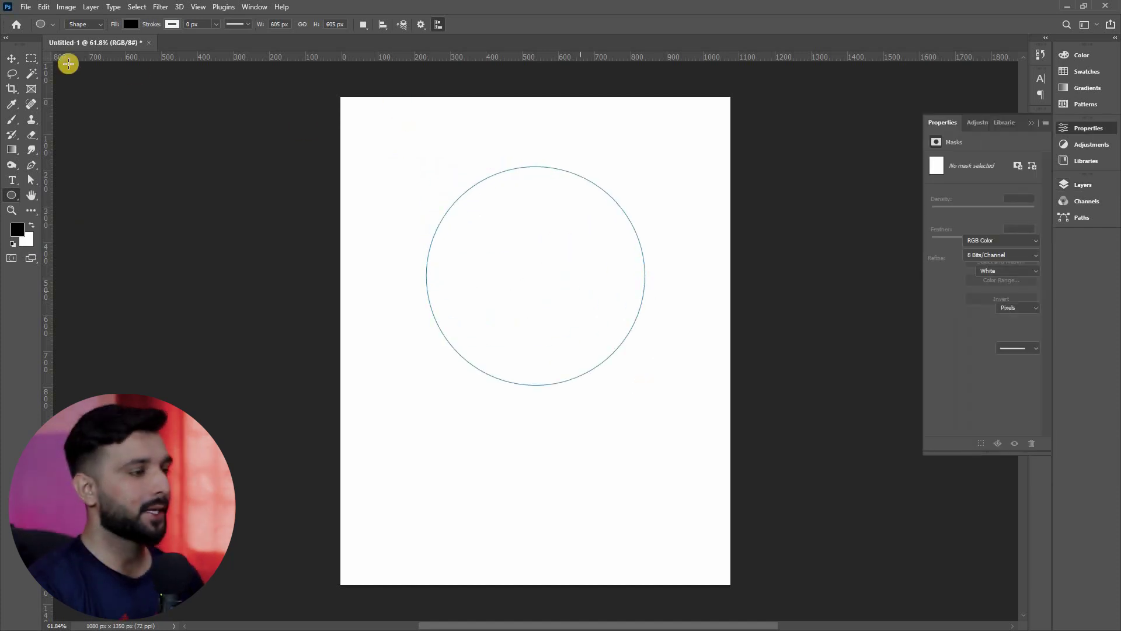
pyautogui.click(14, 58)
pyautogui.click(496, 251)
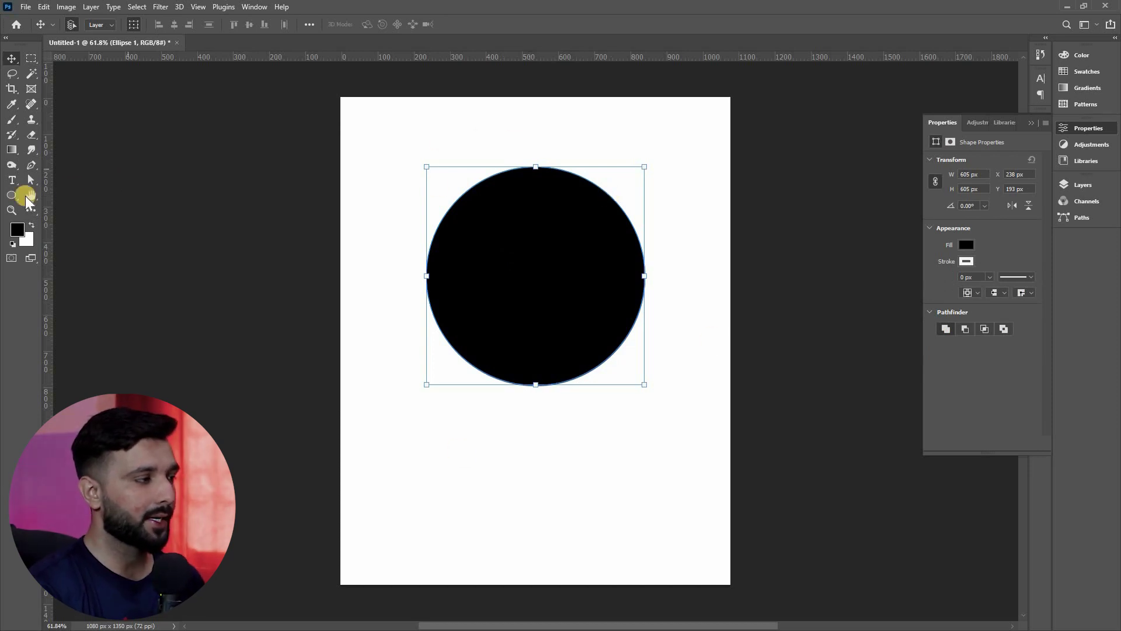
# Give the circle a linear gradient fill, trying blue and yellow presets and settling on the light aqua to teal one.
pyautogui.click(12, 195)
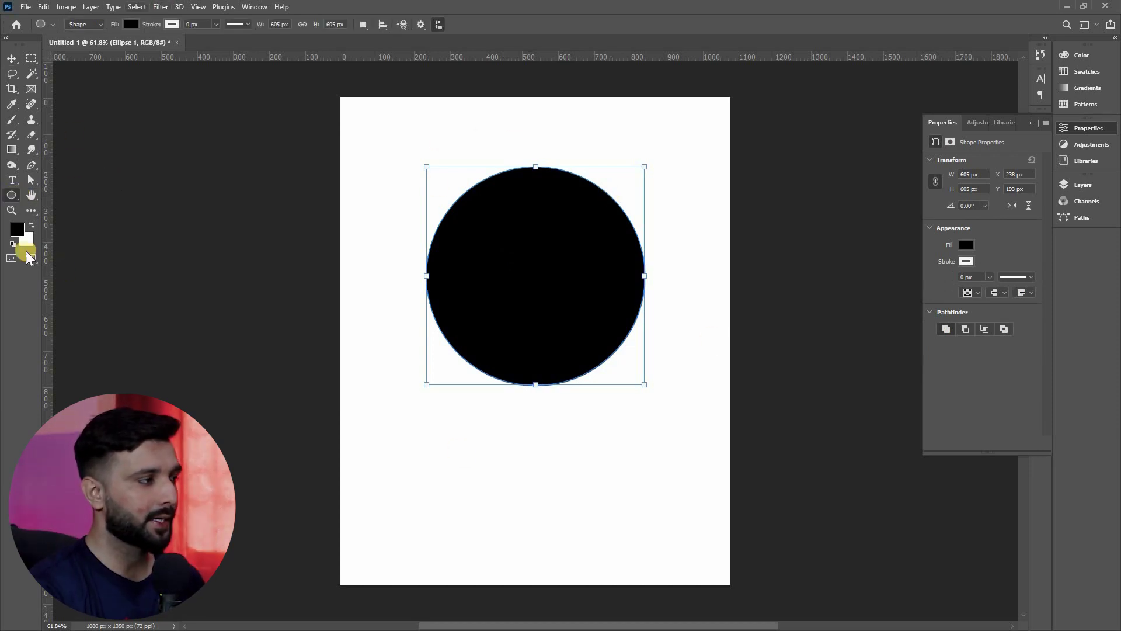
pyautogui.click(133, 25)
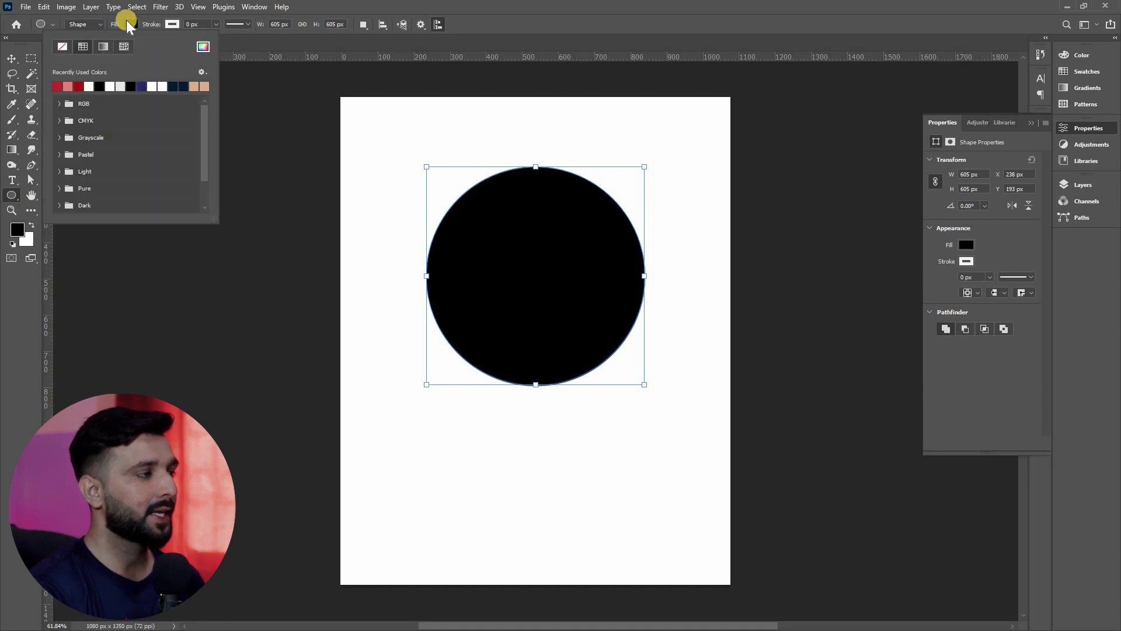
pyautogui.click(102, 47)
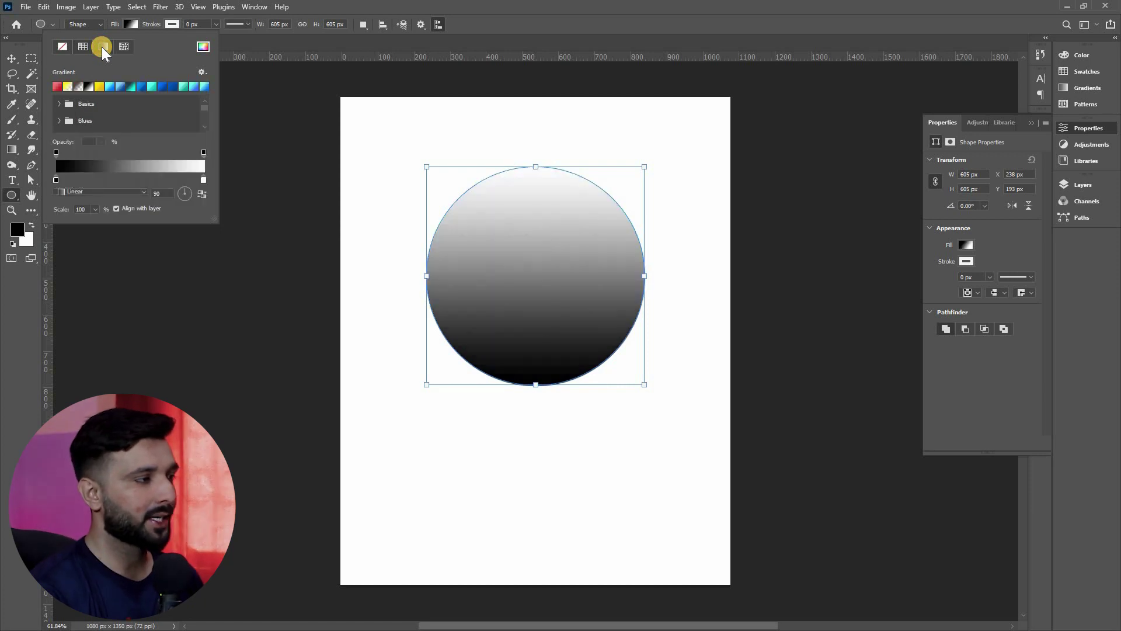
pyautogui.click(119, 87)
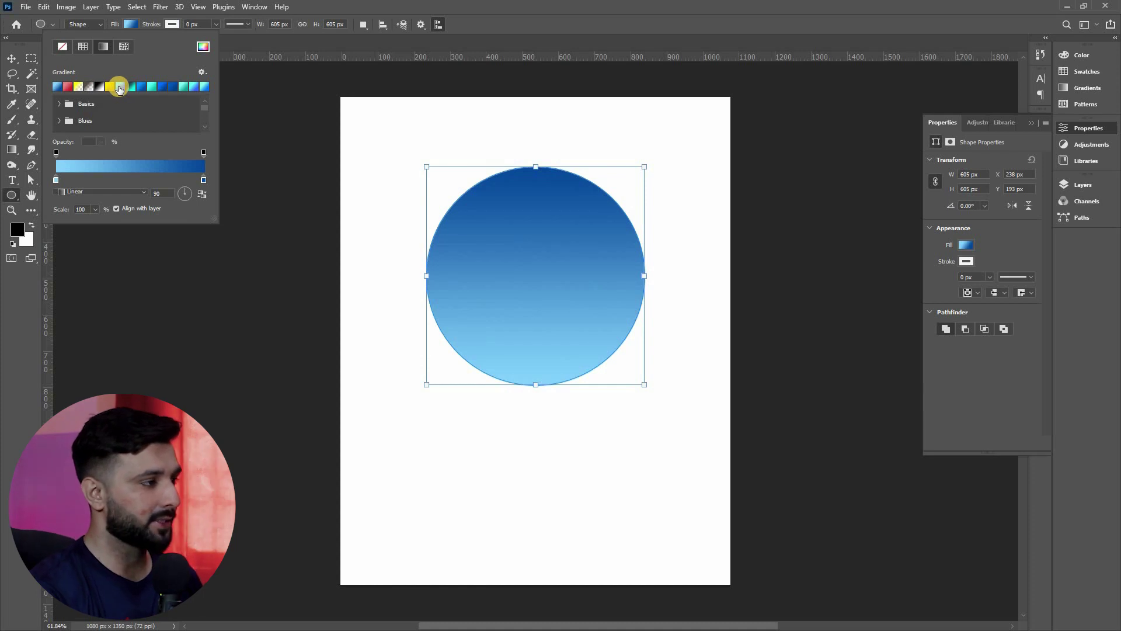
pyautogui.click(152, 89)
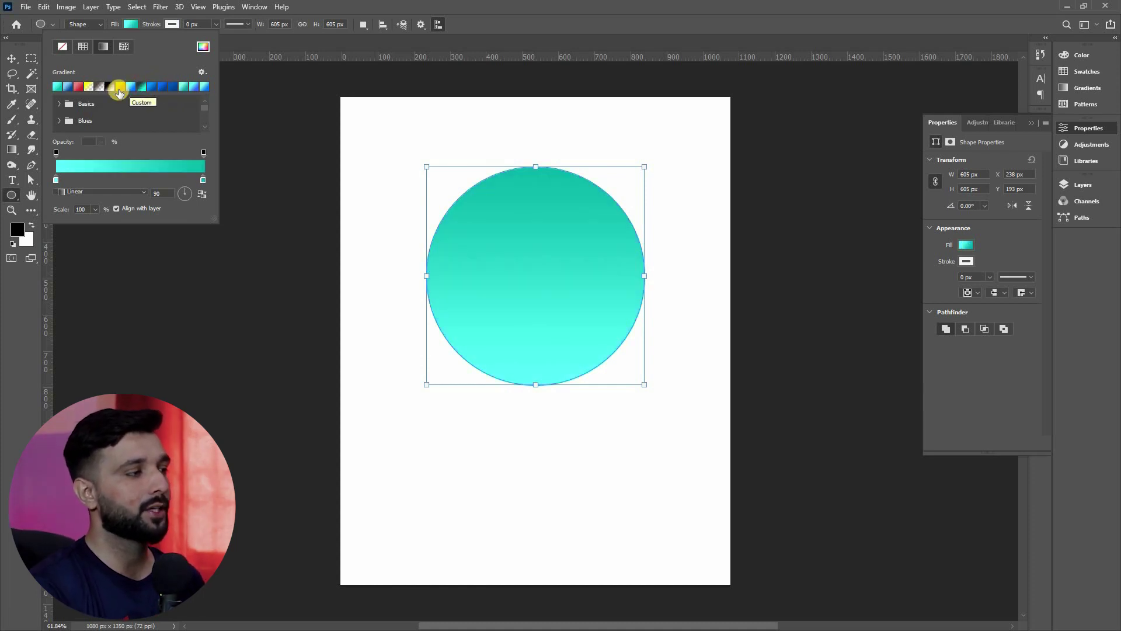
pyautogui.click(119, 89)
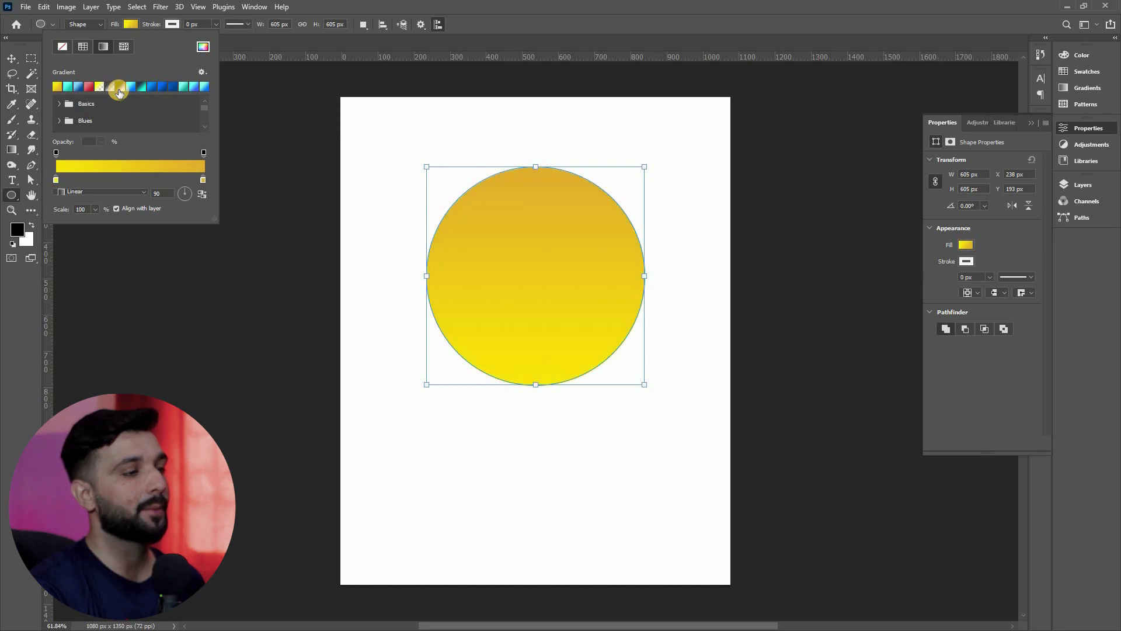
pyautogui.click(170, 87)
pyautogui.click(187, 87)
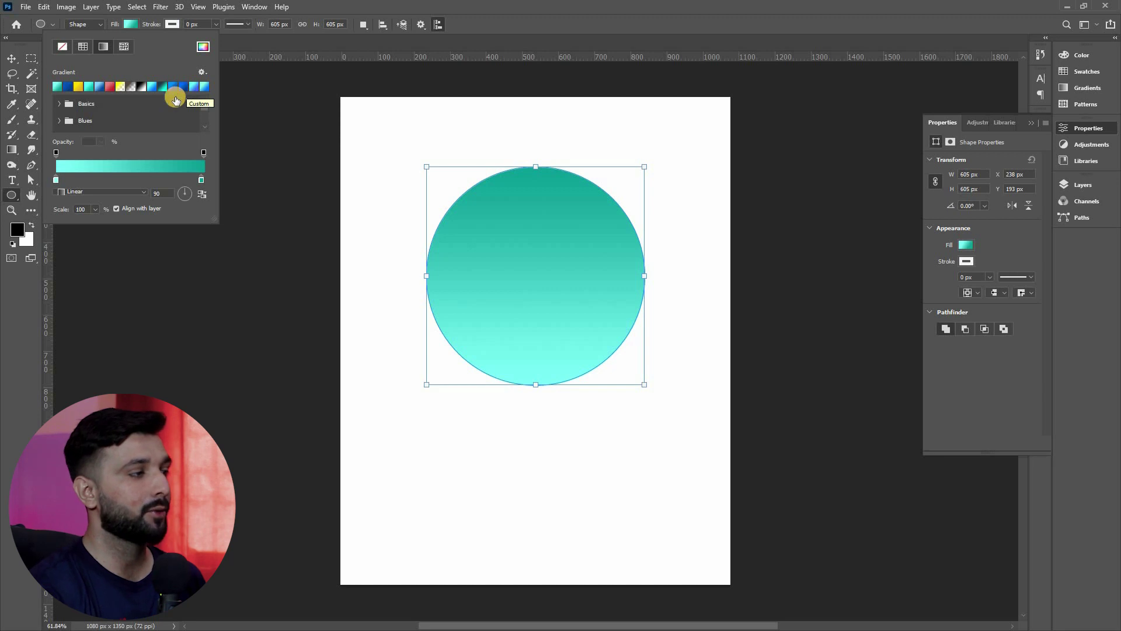
# Recolour the light aqua stop of the circle's gradient to bright green.
pyautogui.click(59, 180)
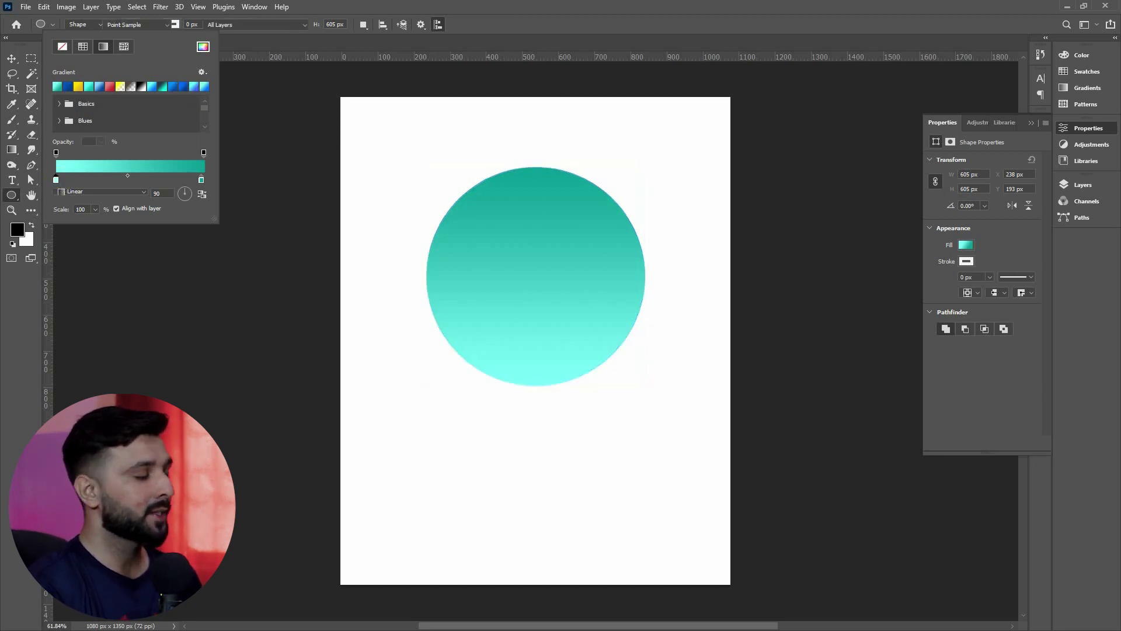
pyautogui.doubleClick(55, 180)
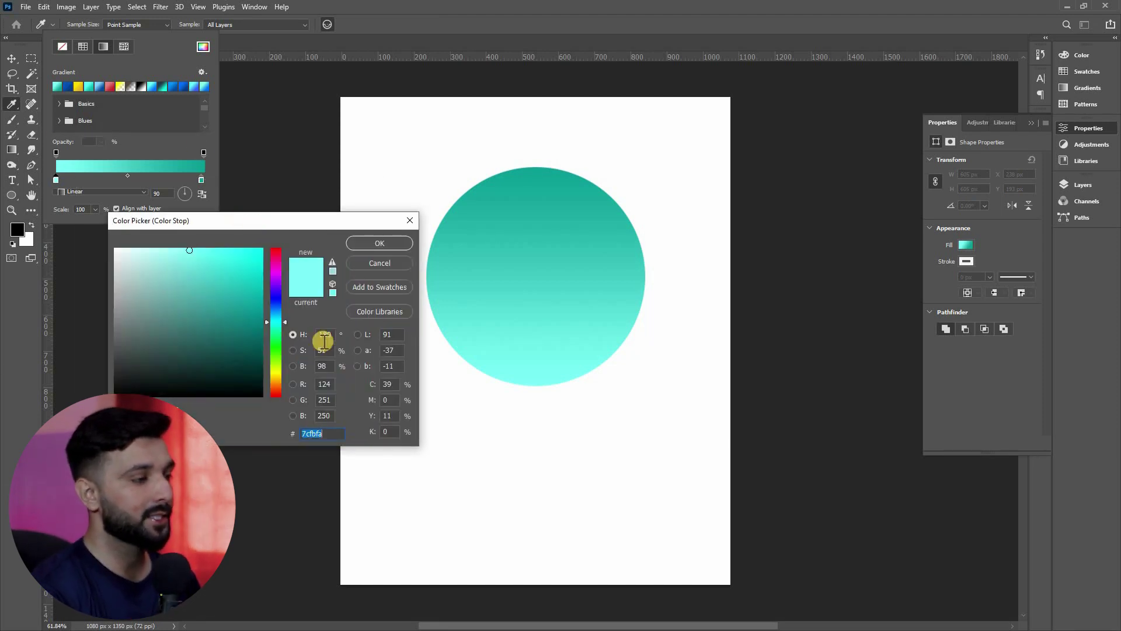
pyautogui.click(278, 341)
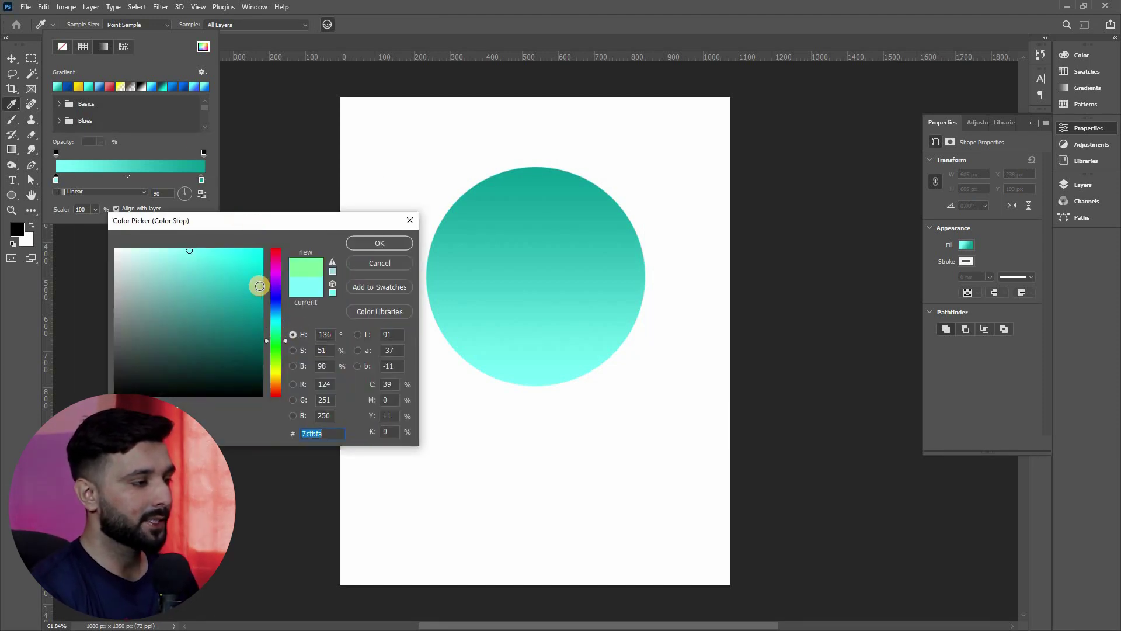
pyautogui.moveTo(258, 283); pyautogui.dragTo(268, 247)
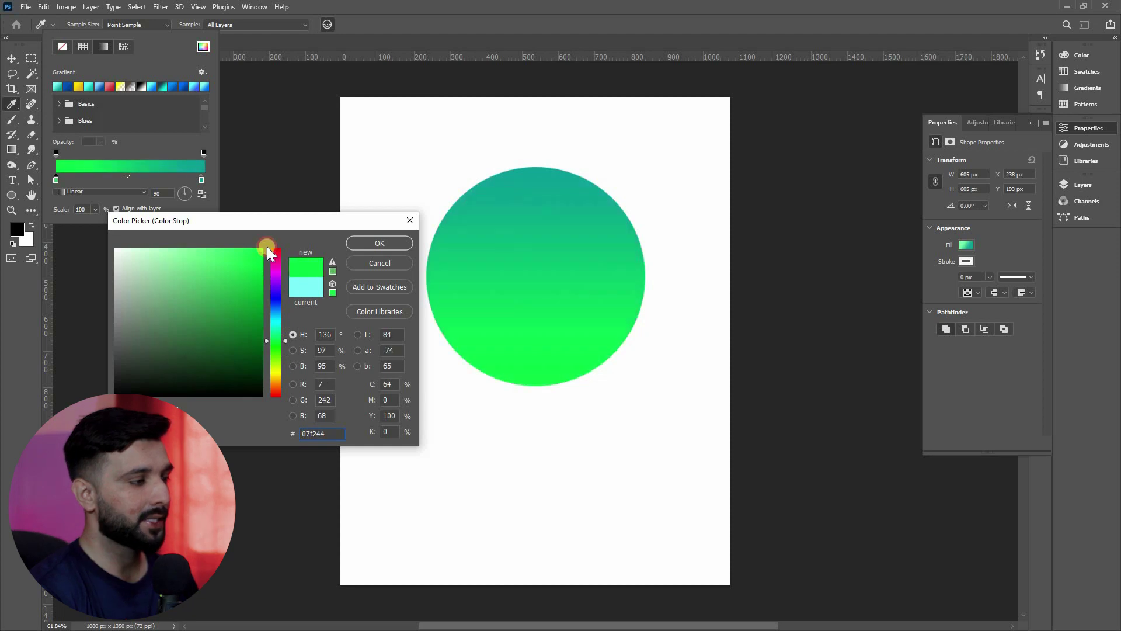
pyautogui.click(370, 245)
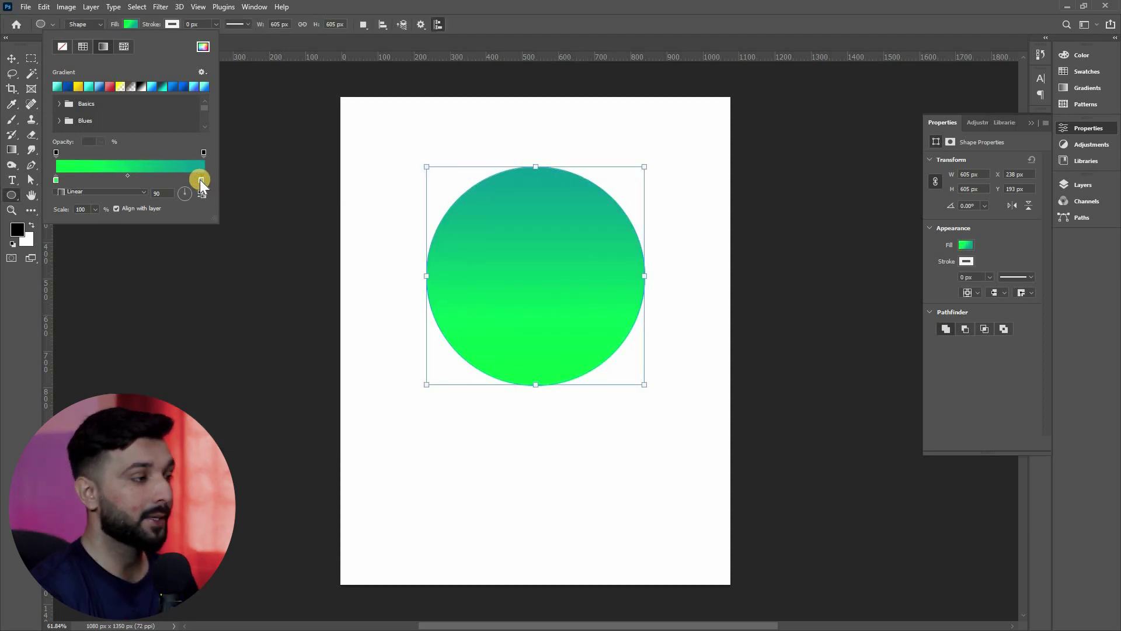
# Recolour the teal stop of the circle's gradient to dark blue 0b129c and apply the fill.
pyautogui.doubleClick(199, 180)
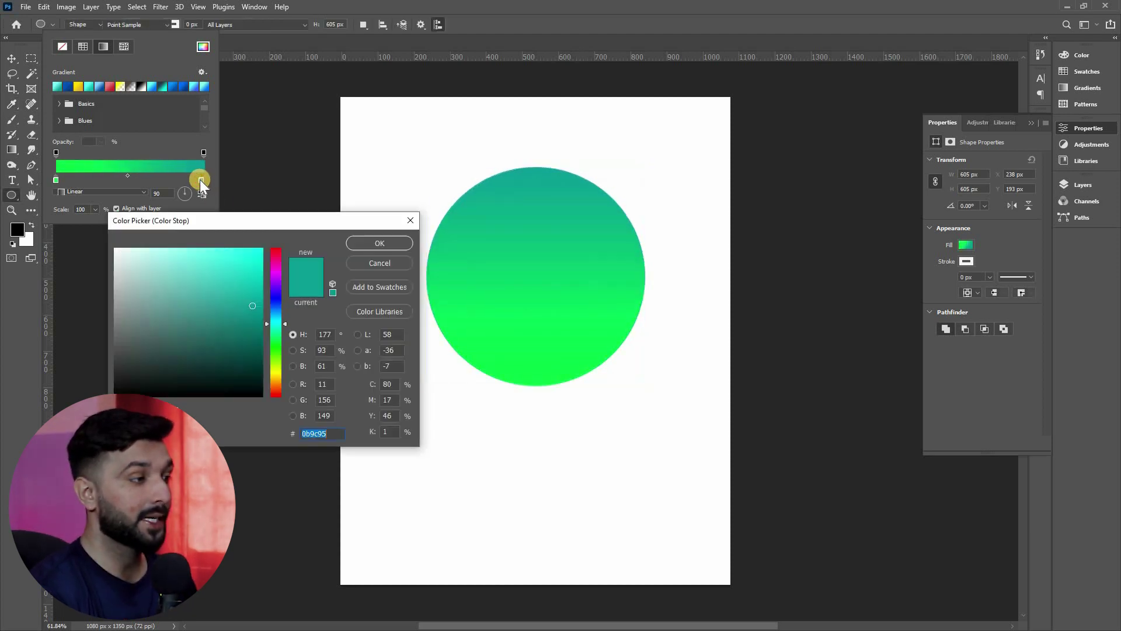
pyautogui.click(278, 299)
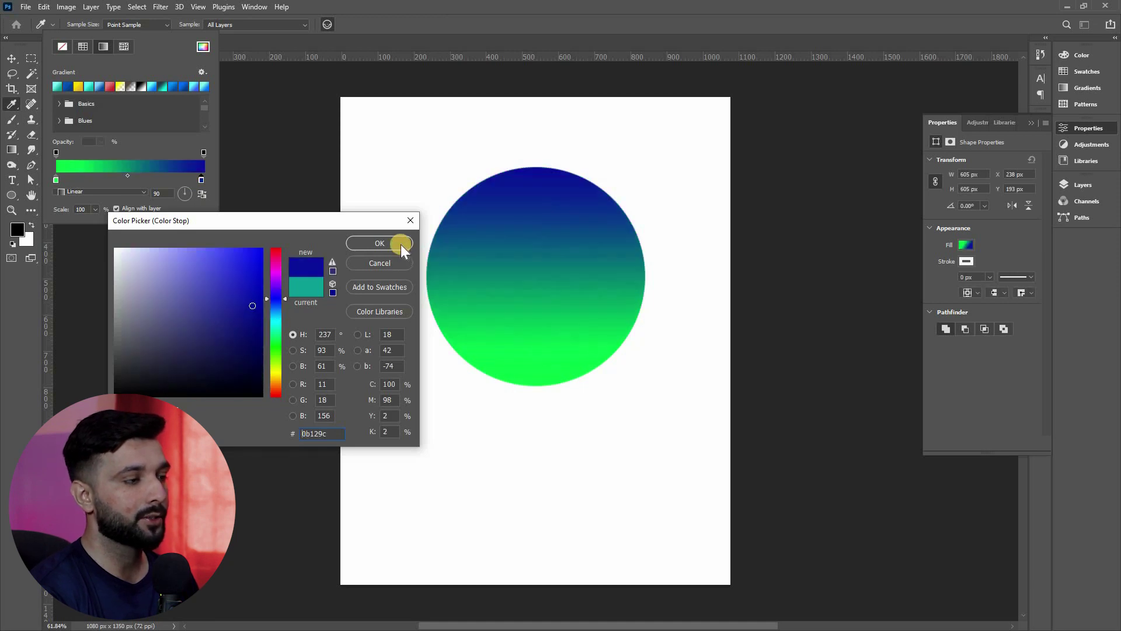
pyautogui.click(379, 243)
pyautogui.click(386, 250)
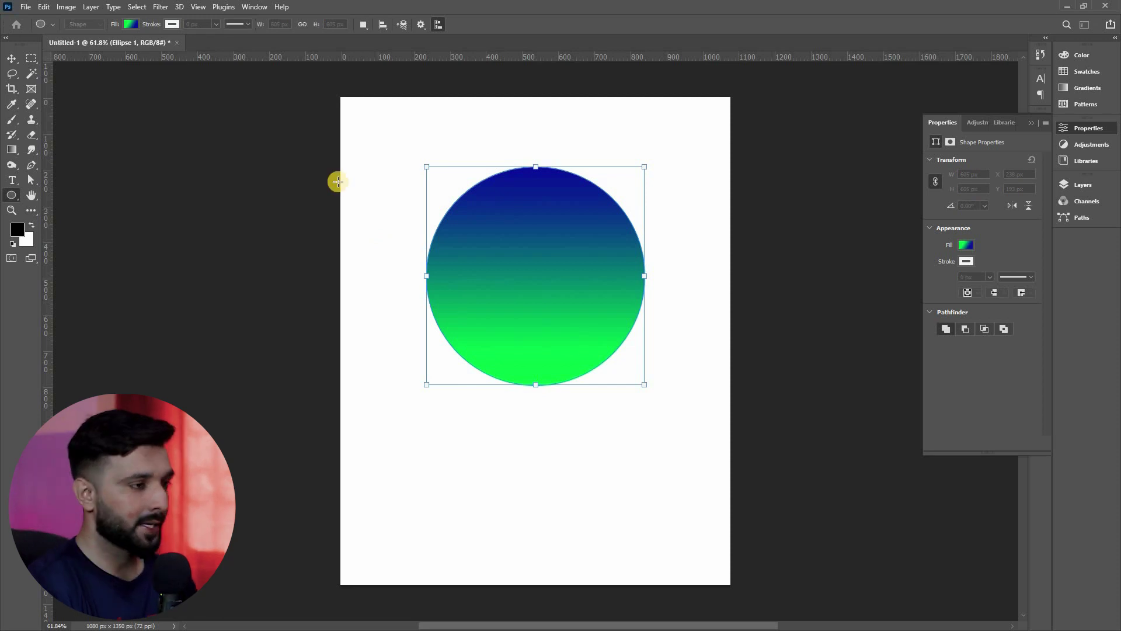
# Reposition the green-blue gradient circle on the canvas and delete it.
pyautogui.press('v')
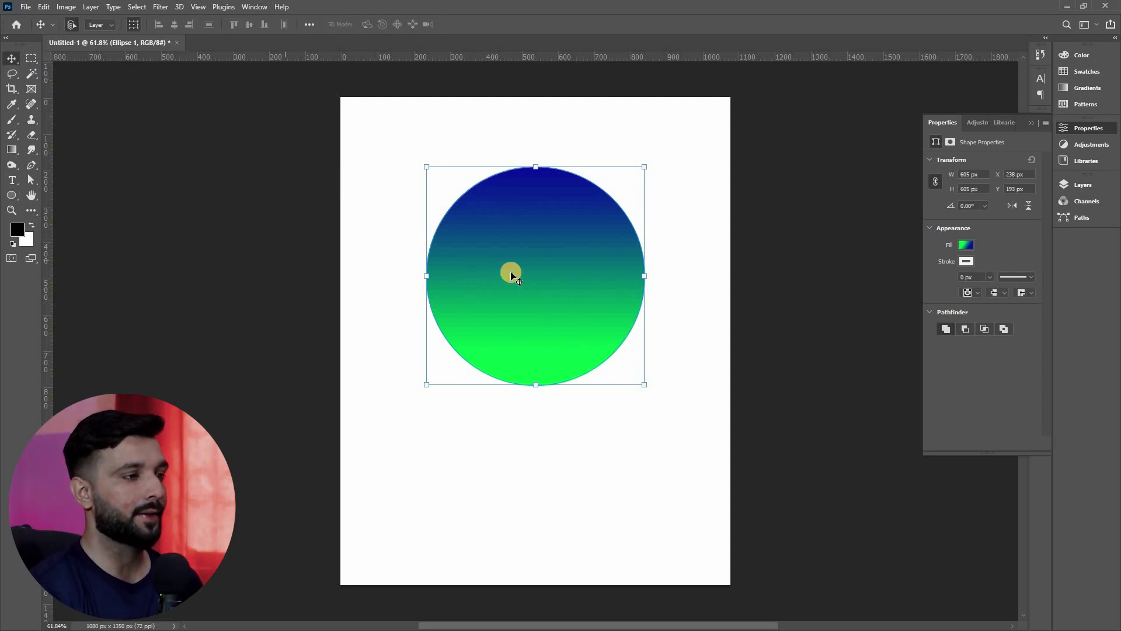
pyautogui.moveTo(509, 270); pyautogui.dragTo(474, 234)
pyautogui.click(477, 237)
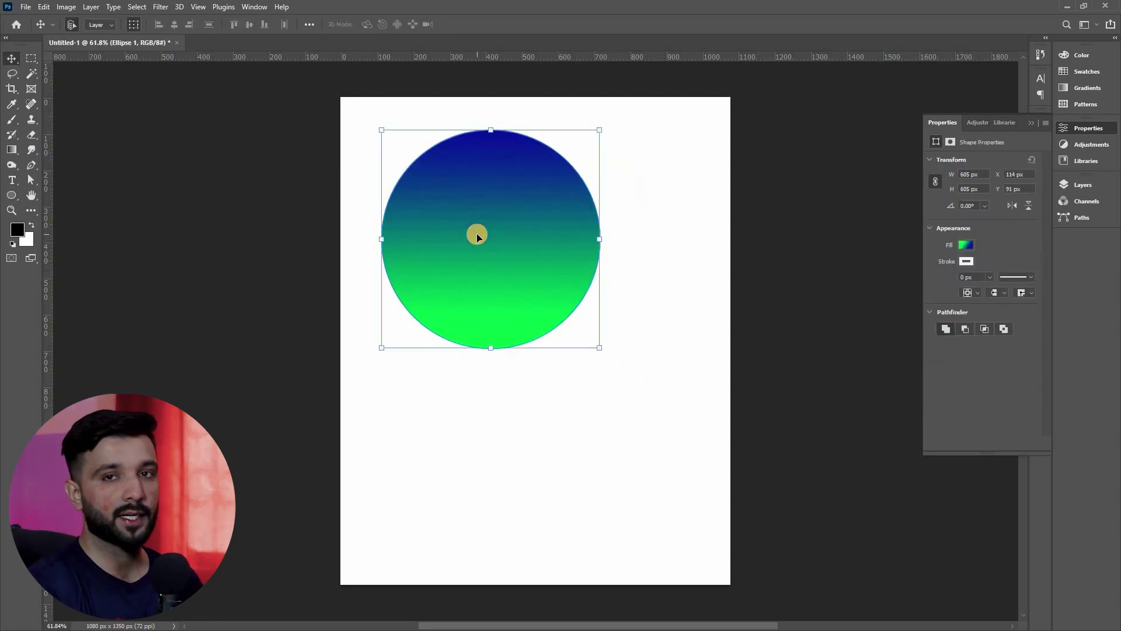
pyautogui.moveTo(512, 258); pyautogui.dragTo(541, 345)
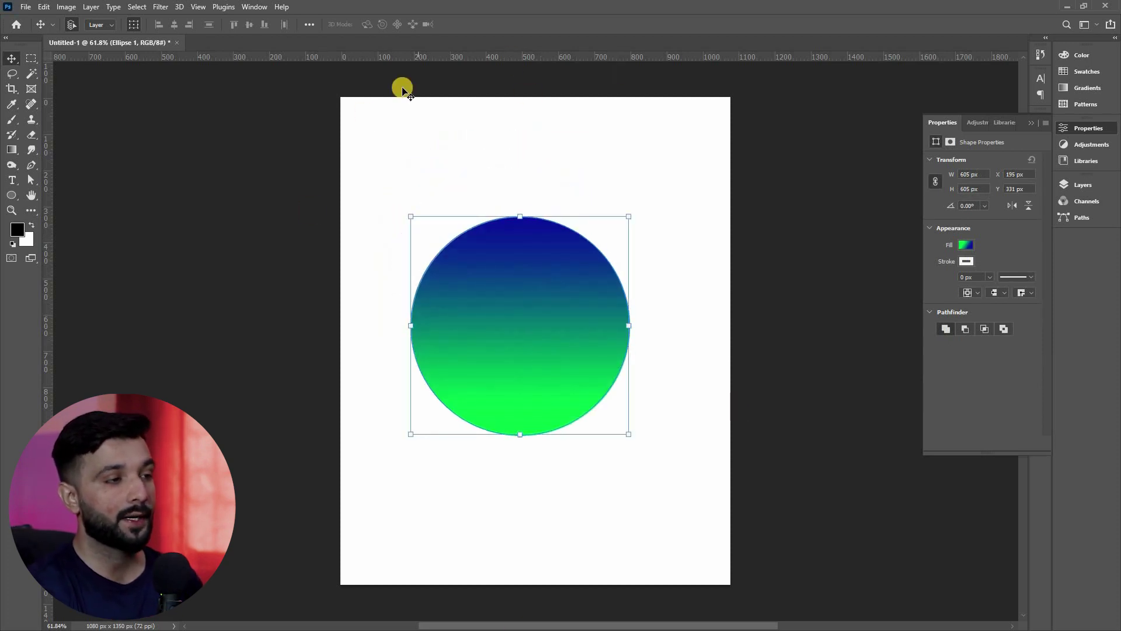
pyautogui.click(466, 289)
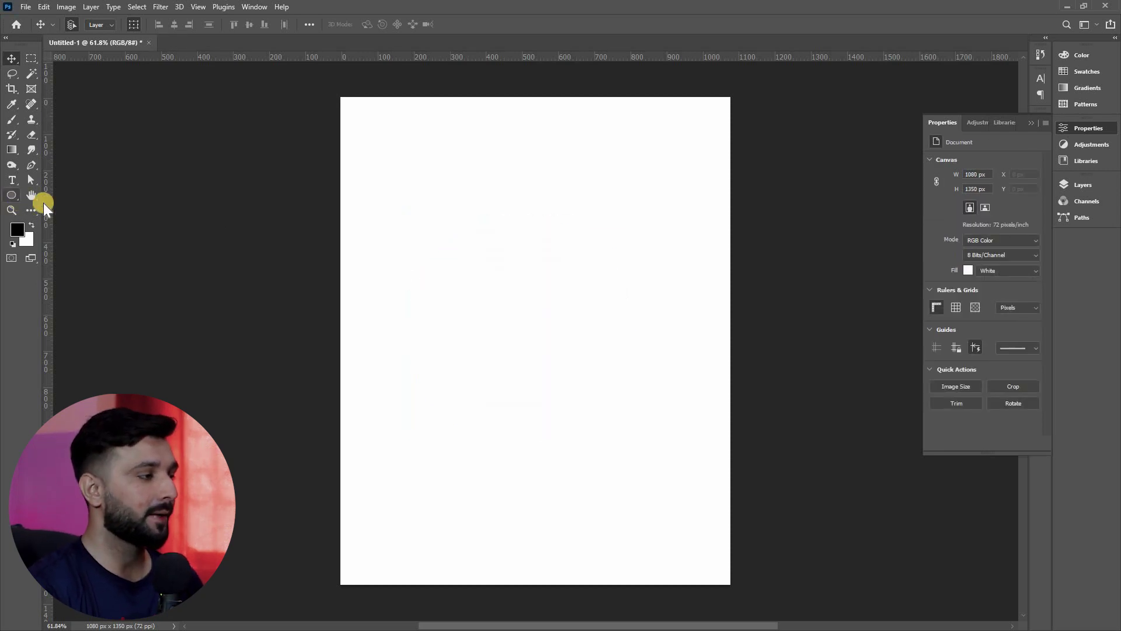
# Draw a rectangle about 1085 by 1365 px that covers the whole canvas.
pyautogui.press('u')
pyautogui.rightClick(17, 197)
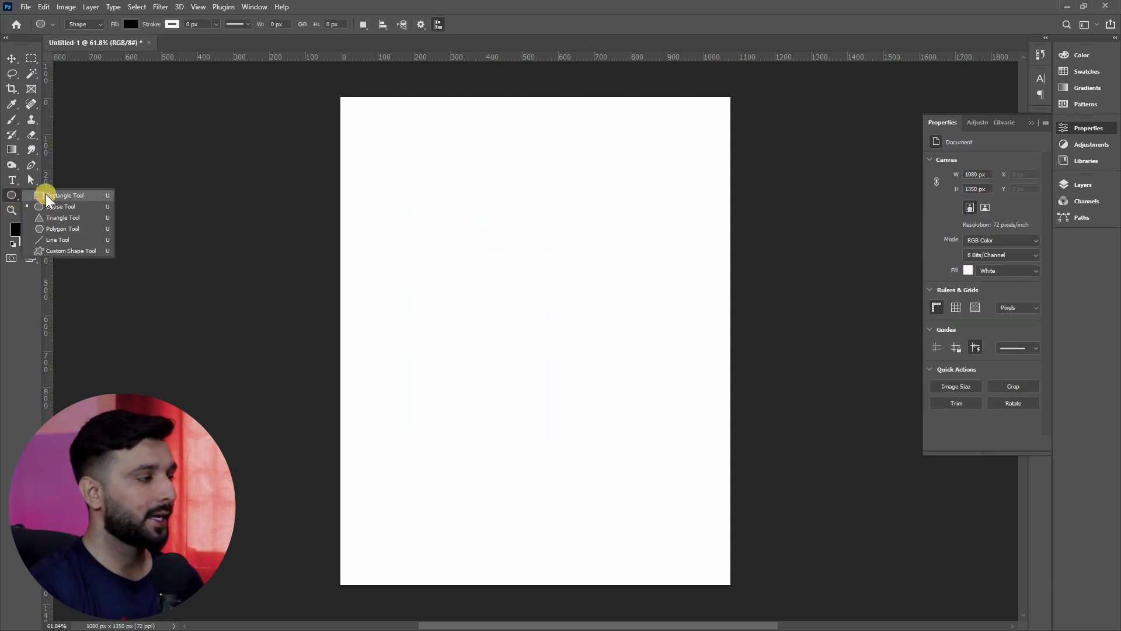
pyautogui.click(47, 195)
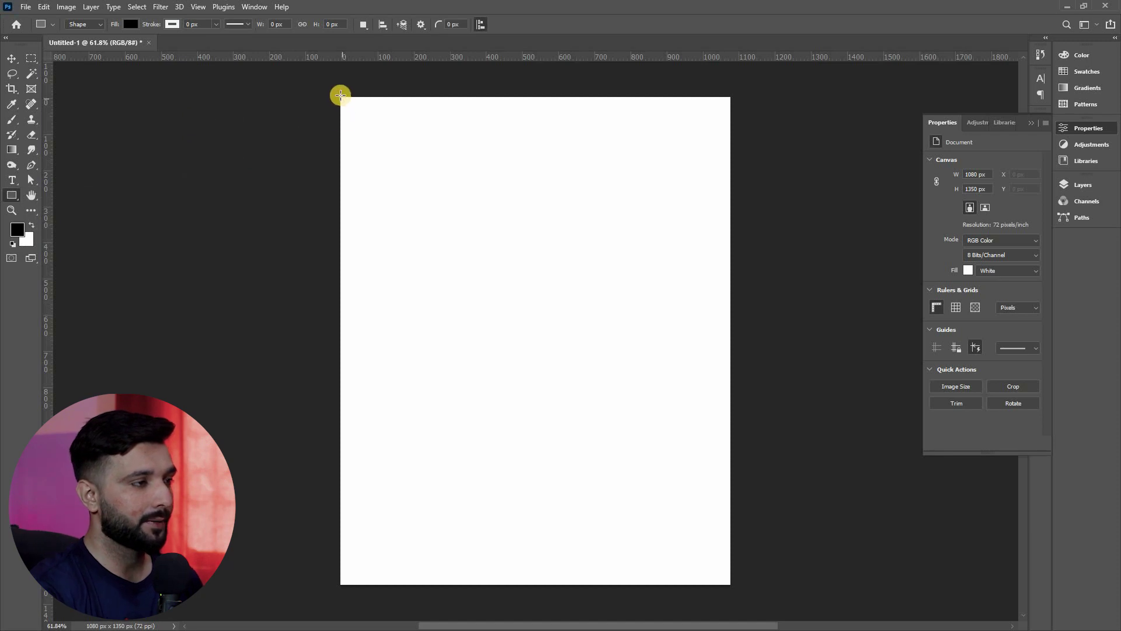
pyautogui.moveTo(340, 94); pyautogui.dragTo(730, 587)
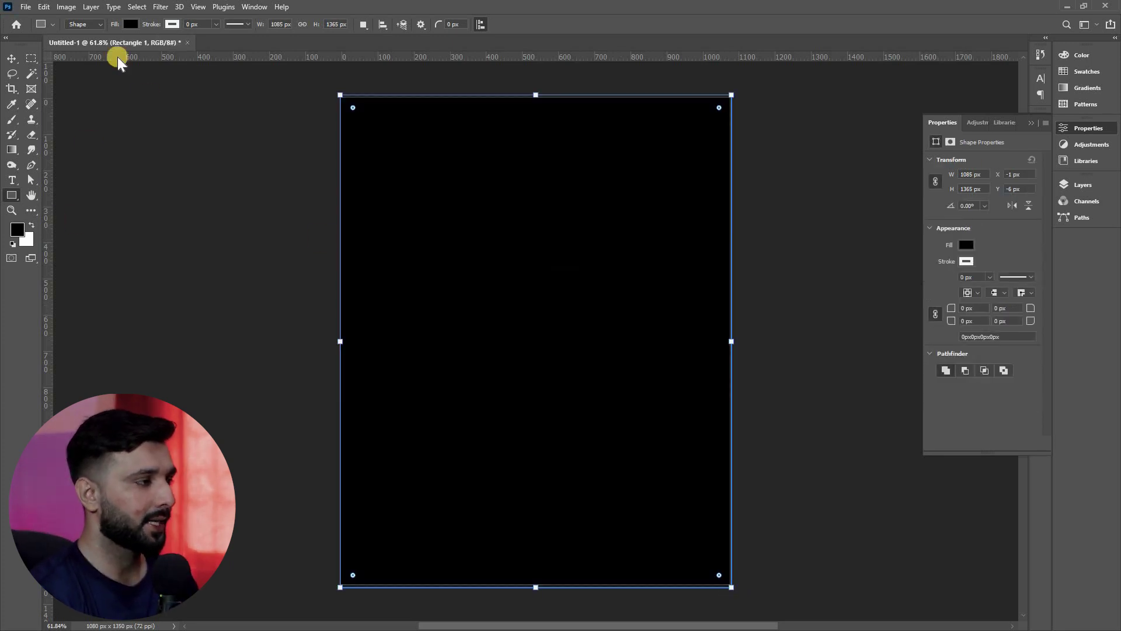
# Fill the rectangle with the dark slate to turquoise linear gradient preset and deselect it.
pyautogui.click(131, 24)
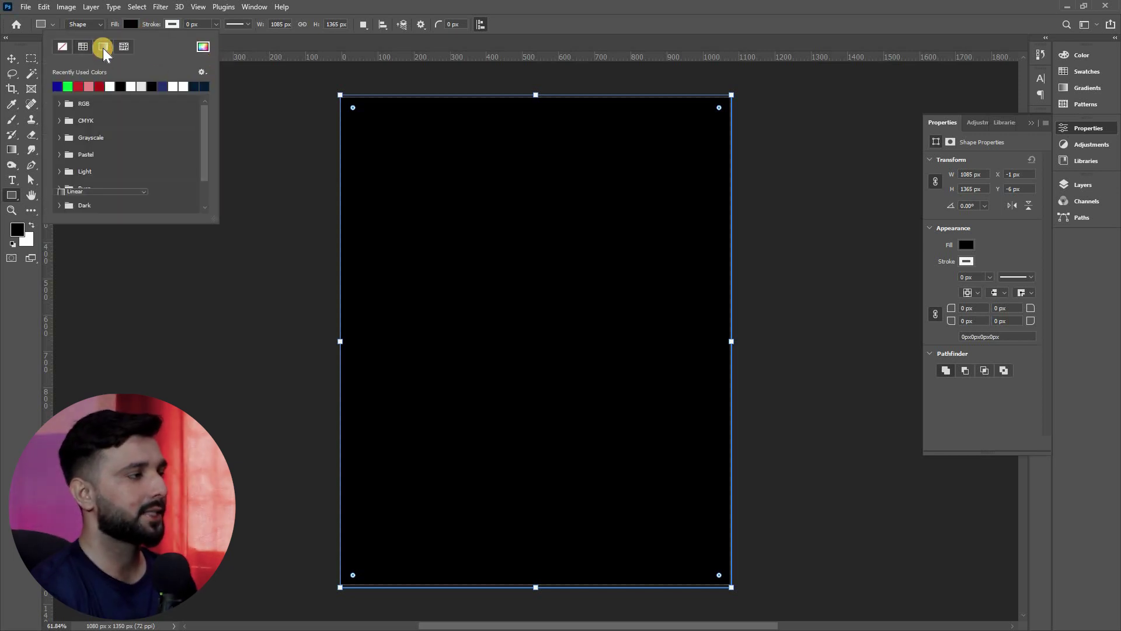
pyautogui.click(102, 46)
pyautogui.click(160, 88)
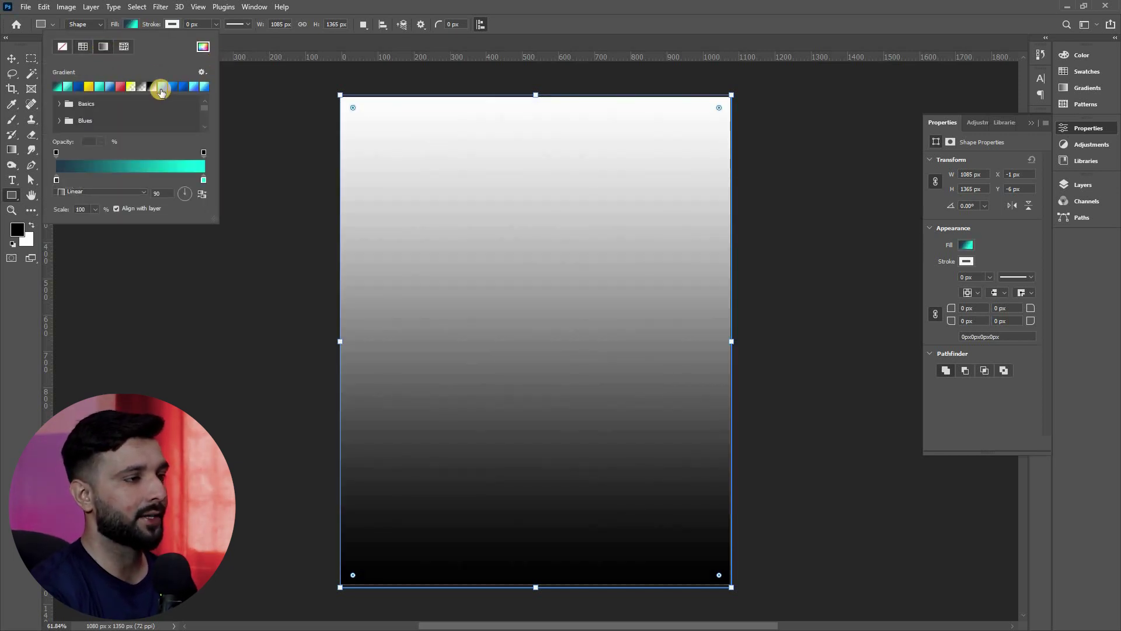
pyautogui.click(14, 60)
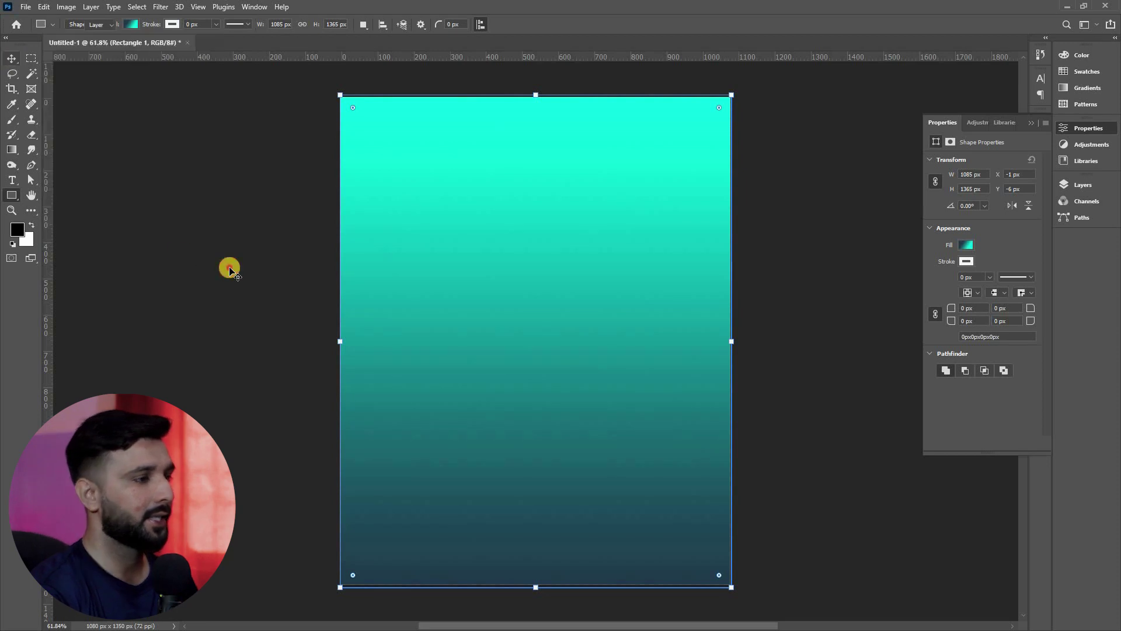
pyautogui.click(228, 265)
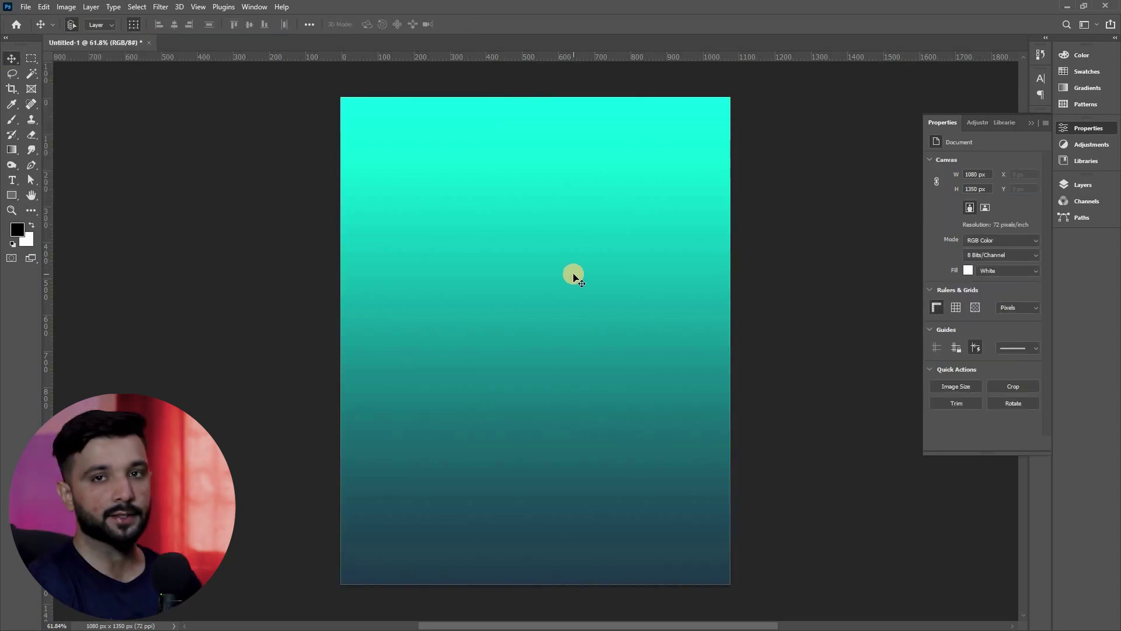
pyautogui.click(442, 225)
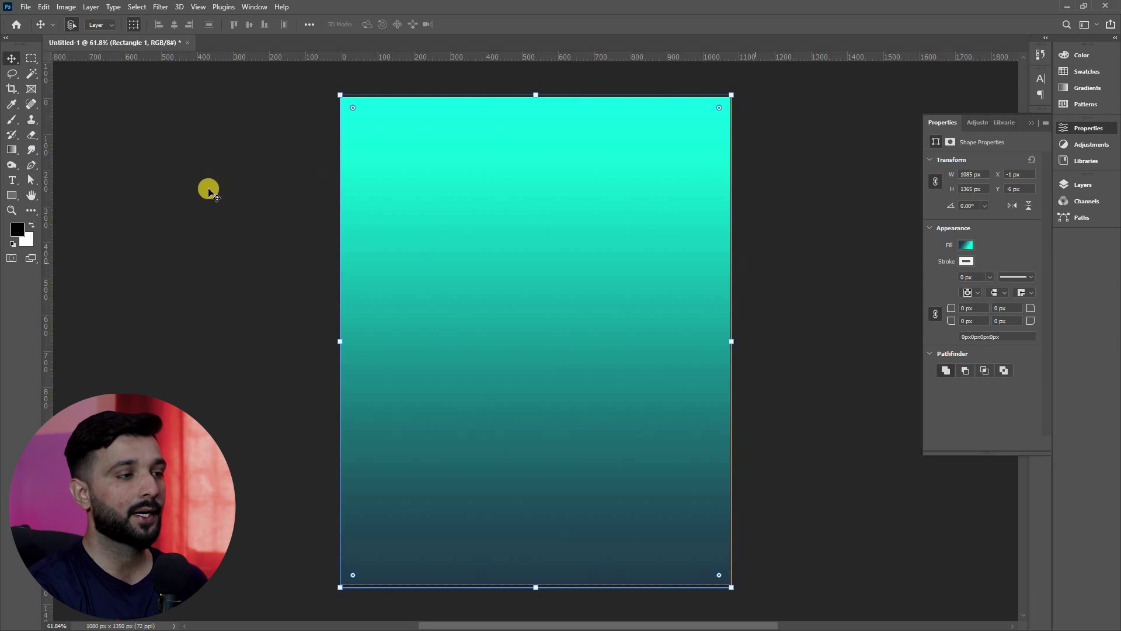
pyautogui.click(117, 191)
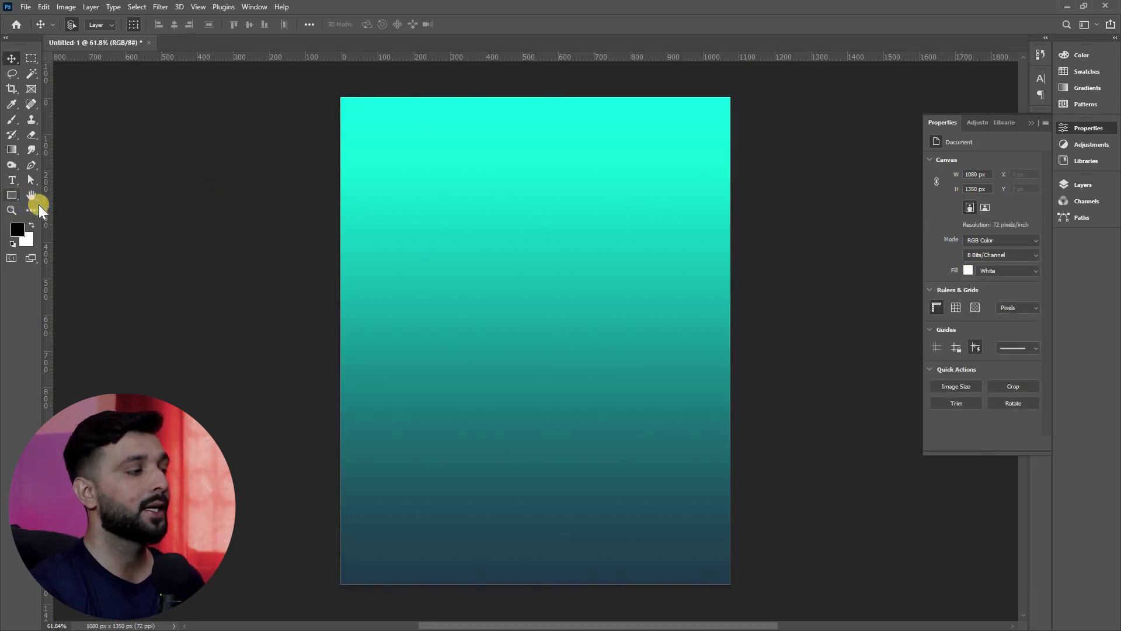
# Draw a circle about 412 px in diameter in the upper left part of the canvas.
pyautogui.rightClick(39, 204)
pyautogui.click(41, 209)
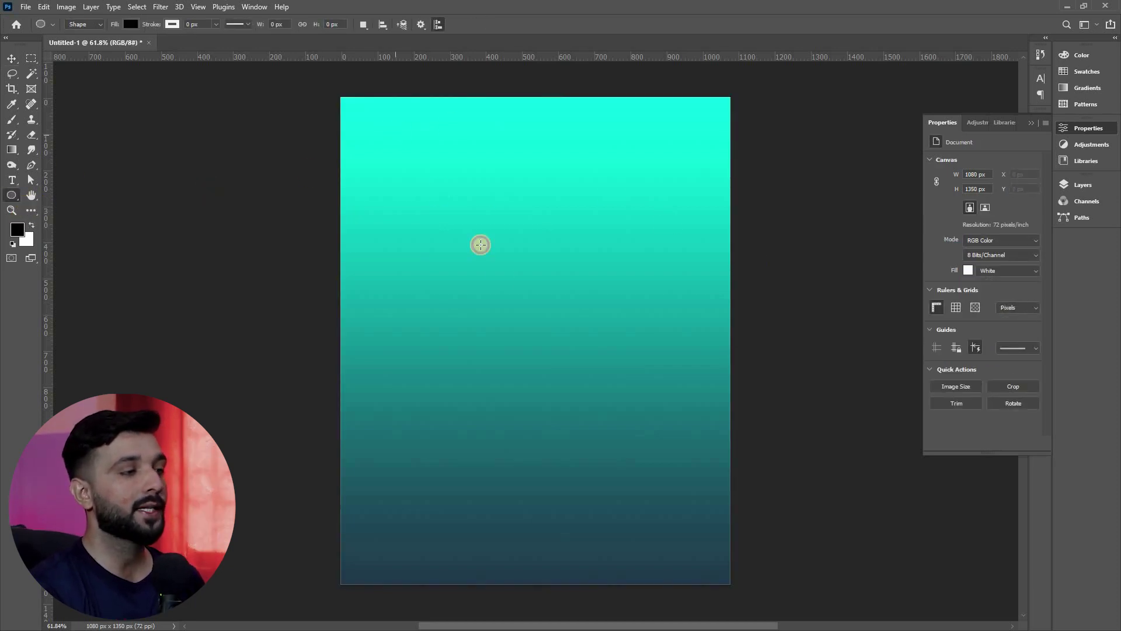
pyautogui.moveTo(387, 135); pyautogui.dragTo(536, 283)
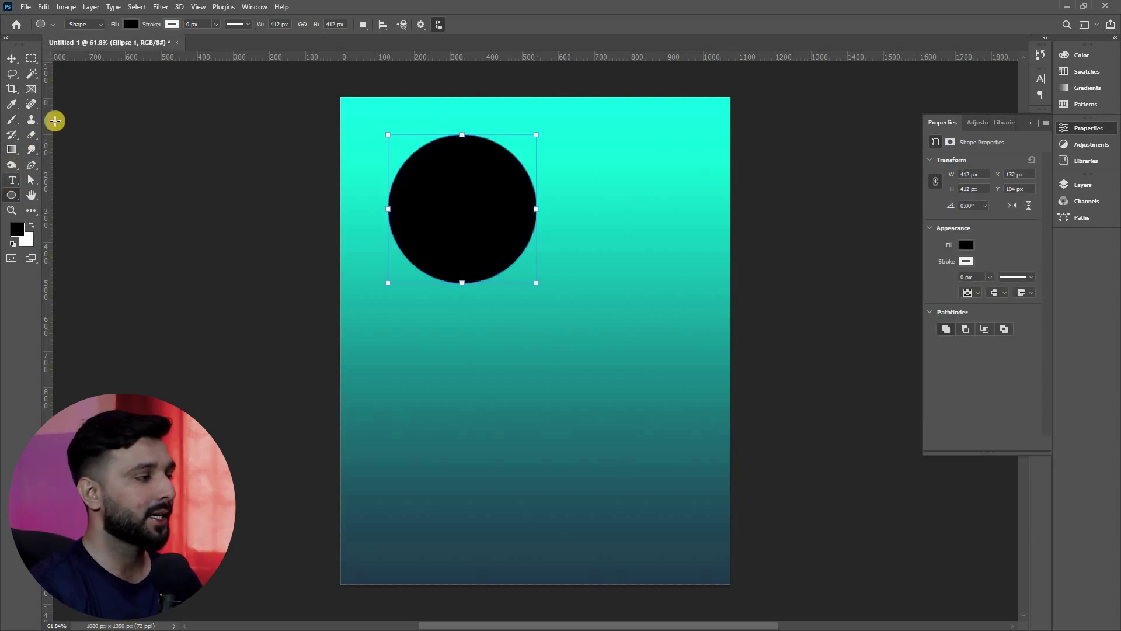
# Fill the circle with a light turquoise to teal linear gradient preset and deselect it.
pyautogui.click(132, 24)
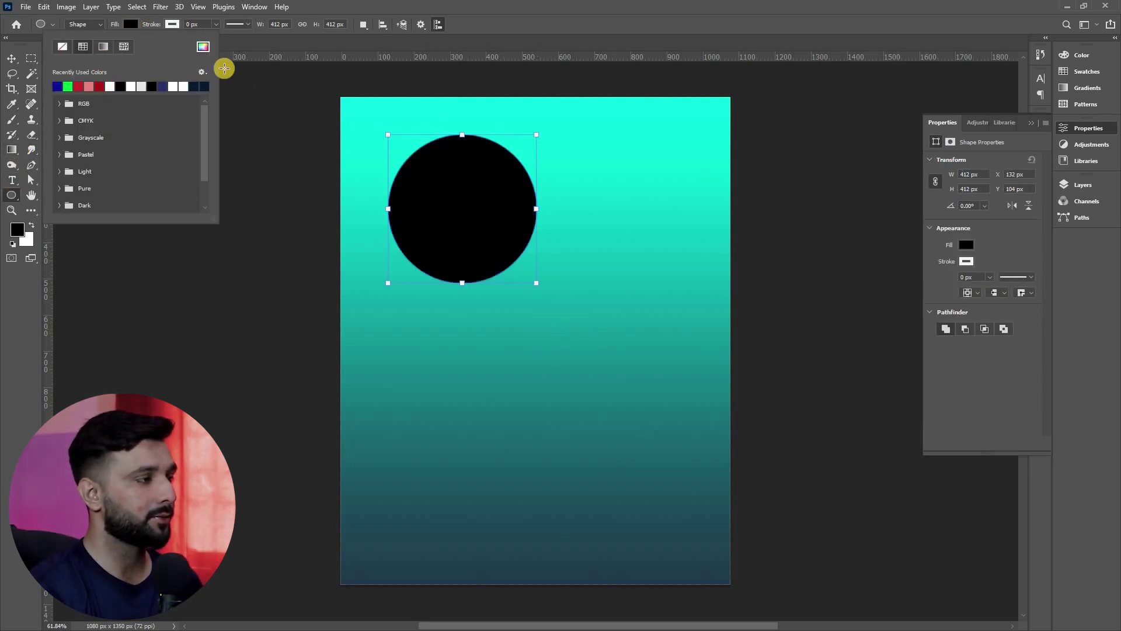
pyautogui.click(103, 47)
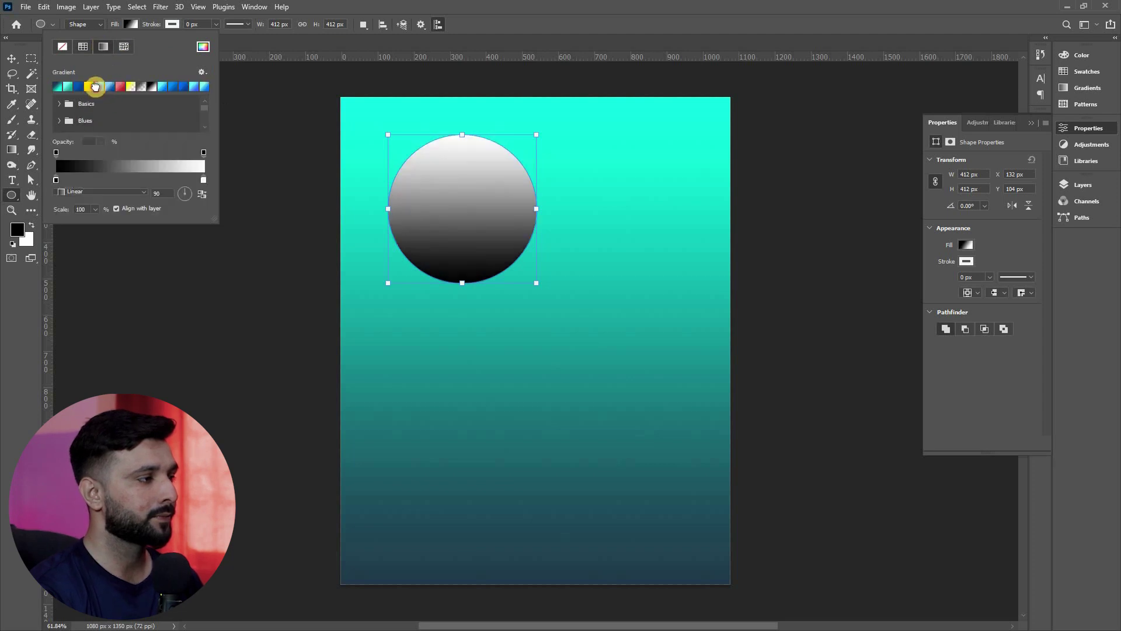
pyautogui.click(96, 87)
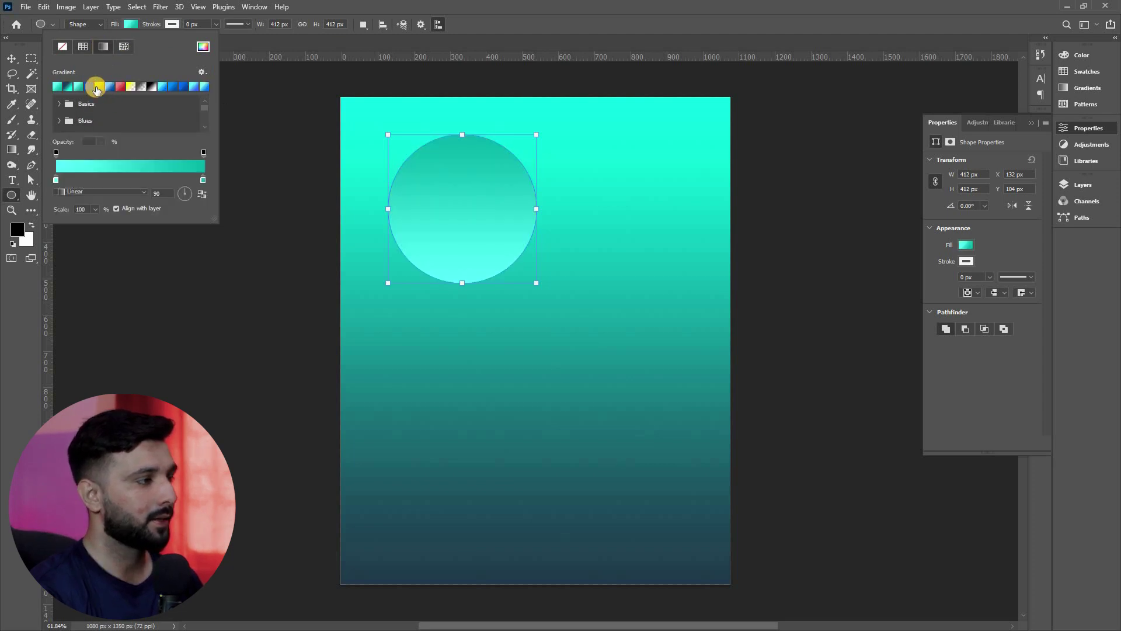
pyautogui.click(98, 88)
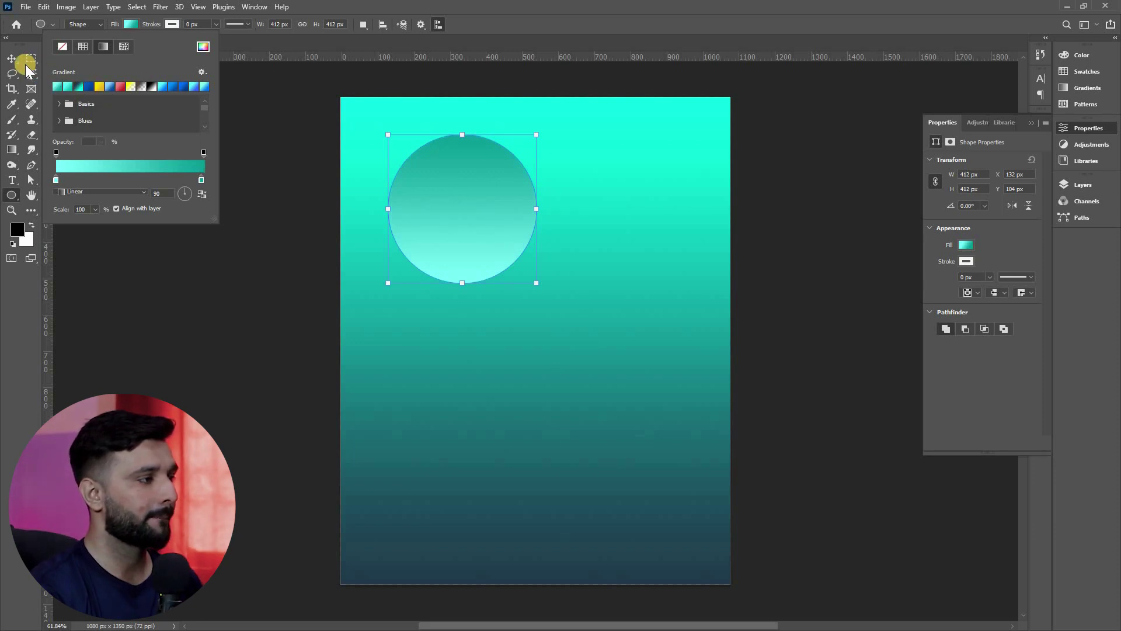
pyautogui.press('v')
pyautogui.click(245, 199)
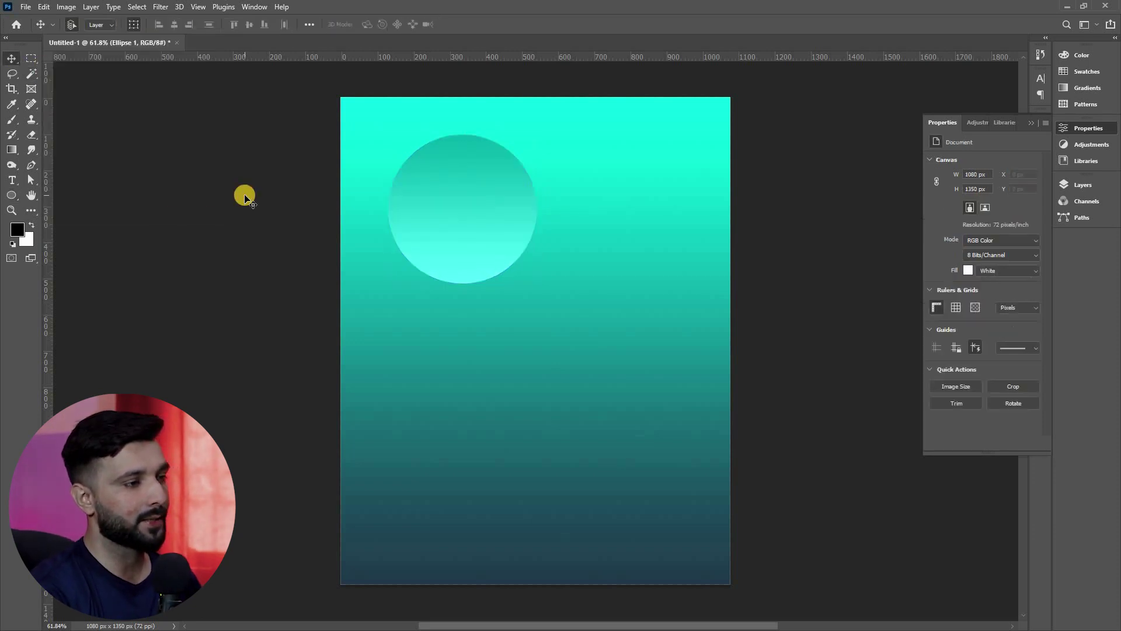
# Move the gradient circle so it partly overhangs the canvas's upper right corner, then deselect it.
pyautogui.click(430, 226)
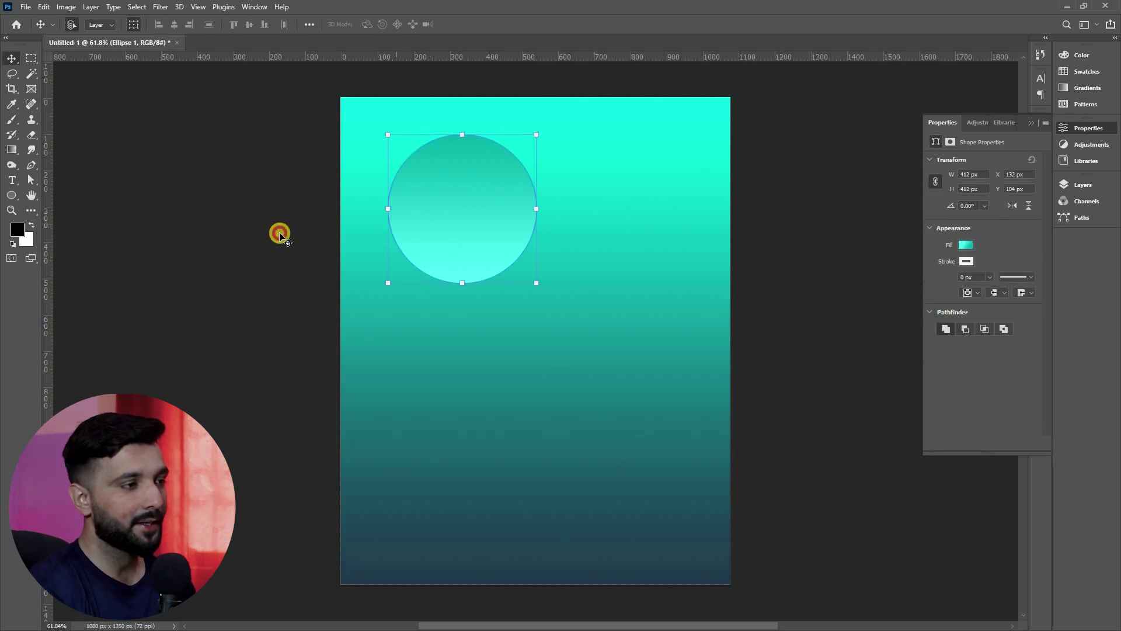
pyautogui.click(280, 234)
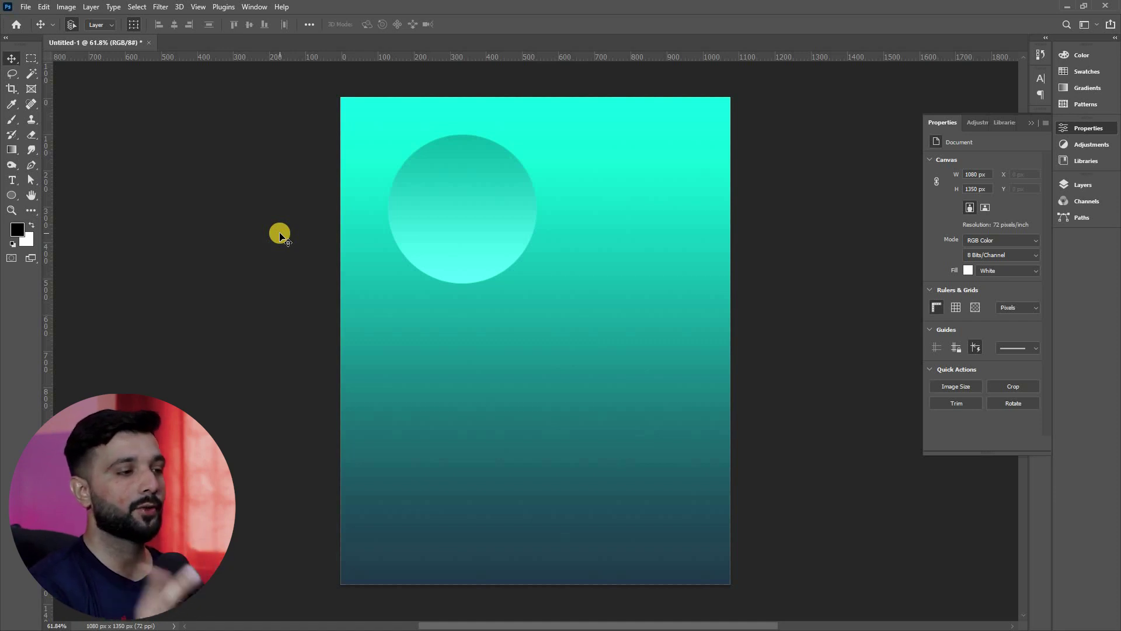
pyautogui.click(465, 211)
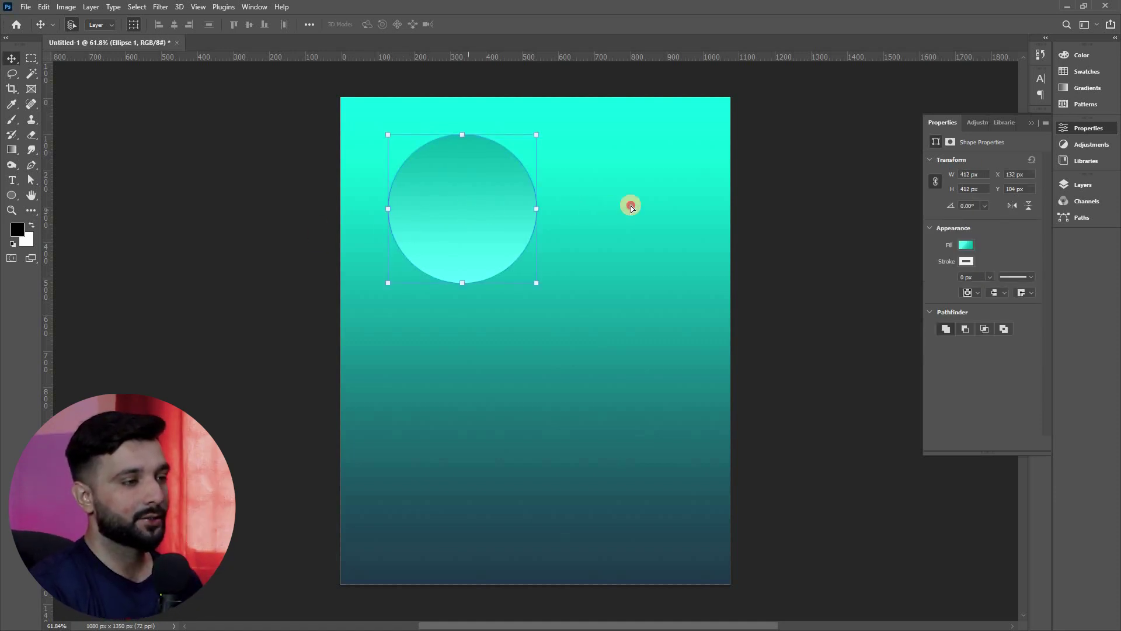
pyautogui.moveTo(631, 206); pyautogui.dragTo(748, 229)
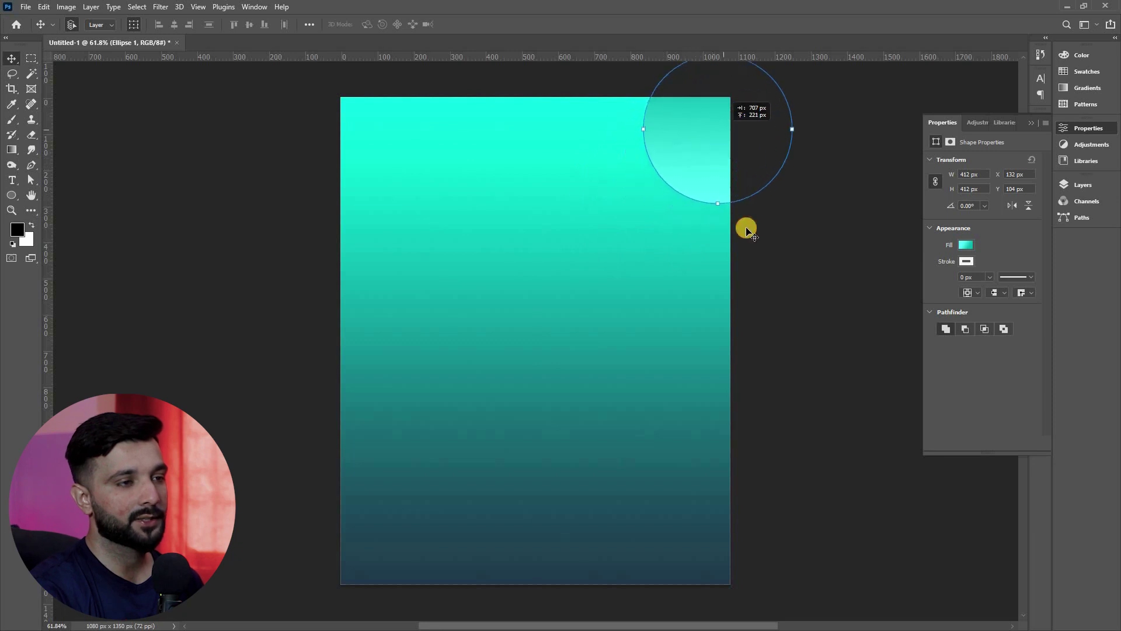
pyautogui.click(754, 256)
# Duplicate the corner circle into the lower left area of the canvas and scale the copy down to about 51 px.
pyautogui.moveTo(693, 119); pyautogui.dragTo(313, 556)
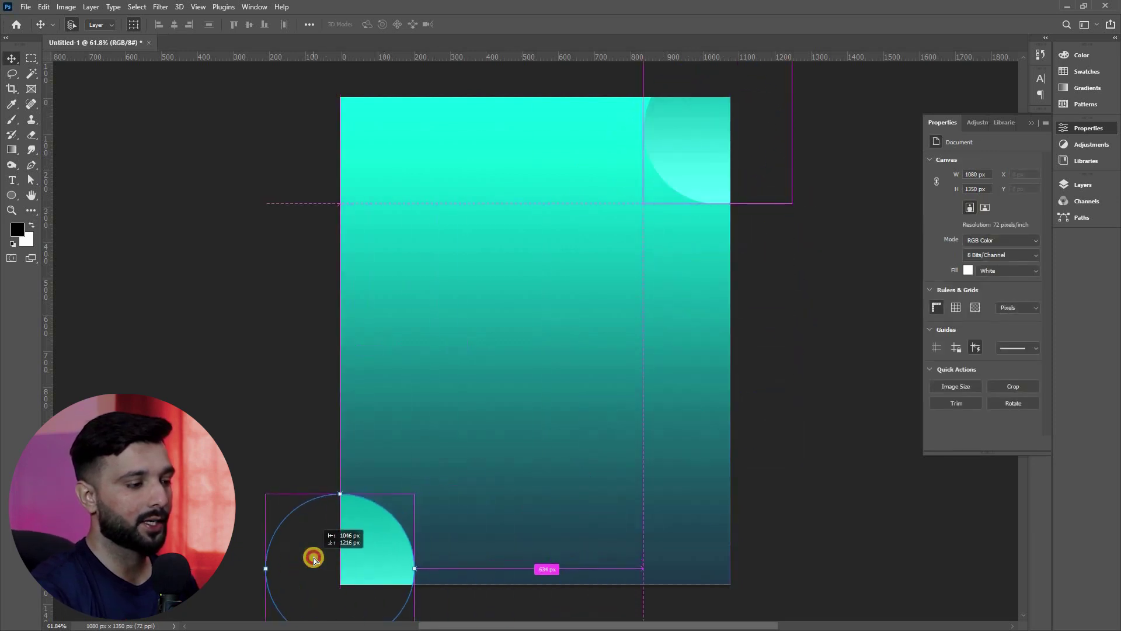
pyautogui.click(732, 591)
pyautogui.moveTo(368, 580); pyautogui.dragTo(463, 469)
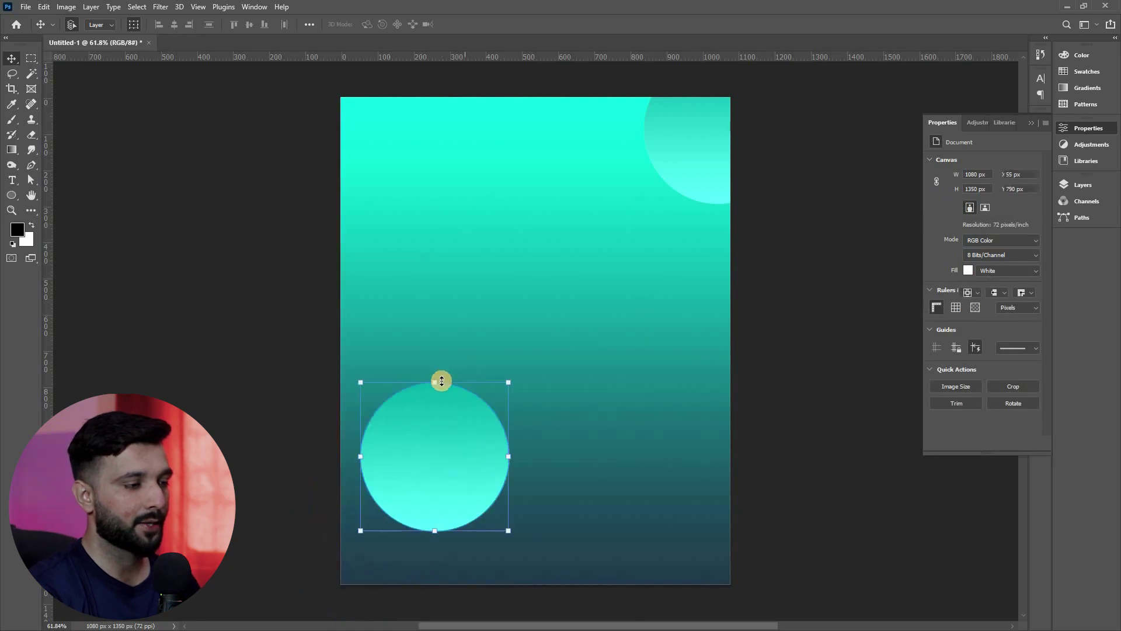
pyautogui.moveTo(441, 381); pyautogui.dragTo(442, 513)
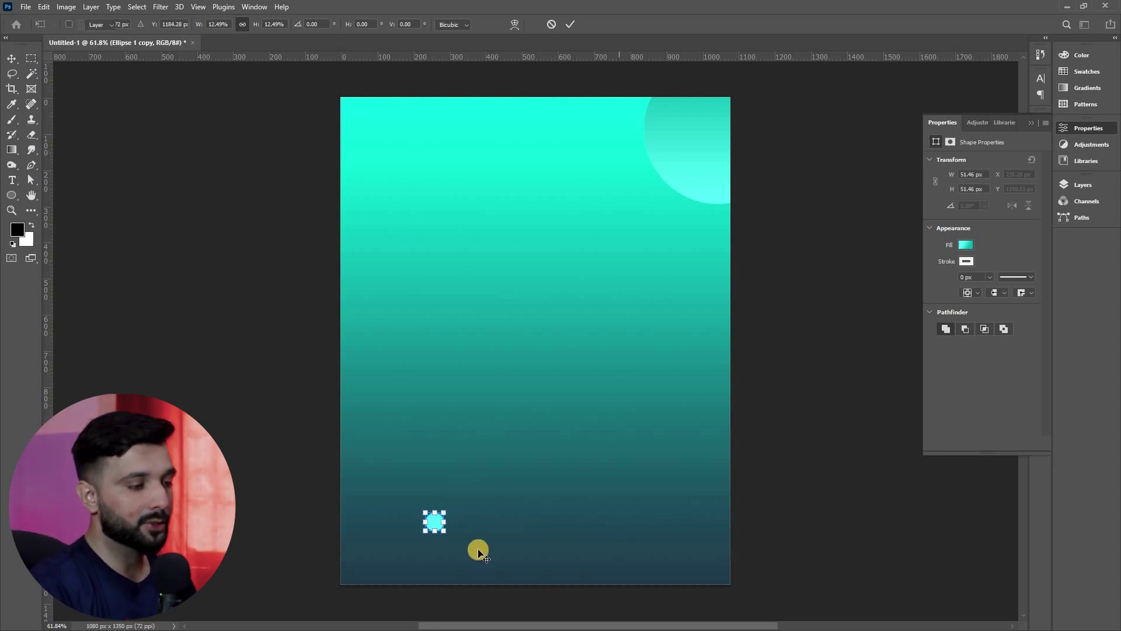
pyautogui.press('Return')
# Move the small circle to the lower right corner, duplicate it alongside, and scale the pair to about 75%.
pyautogui.moveTo(433, 522); pyautogui.dragTo(672, 546)
pyautogui.keyDown('shift'); pyautogui.click(709, 549); pyautogui.keyUp('shift')
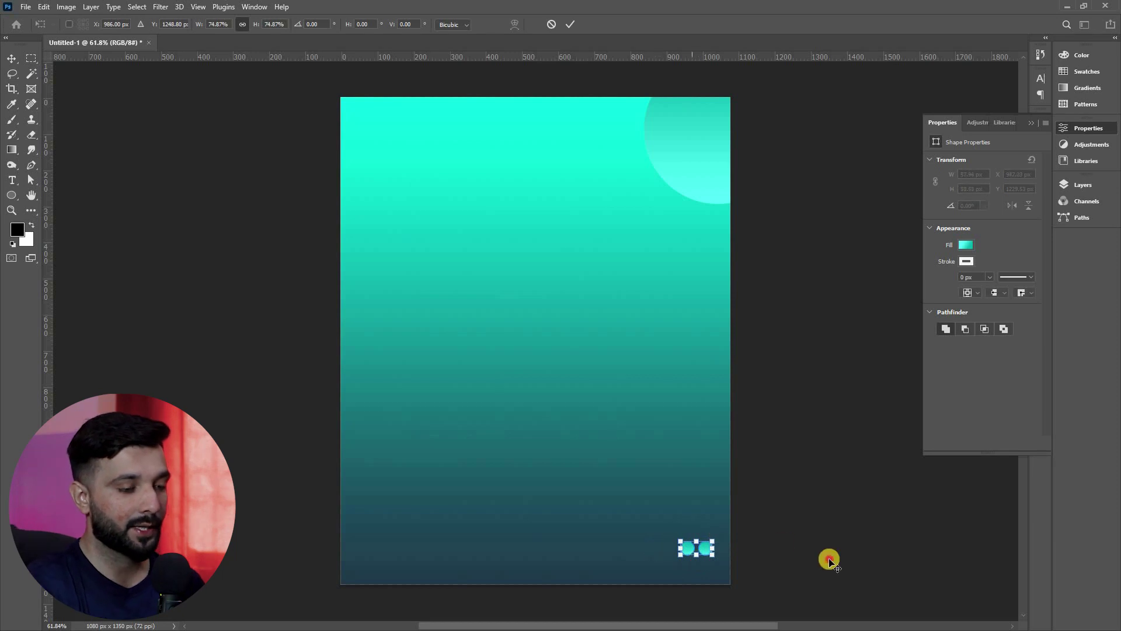
pyautogui.click(740, 558)
# Rotate the right-hand small circle by about -167° with Free Transform.
pyautogui.click(705, 548)
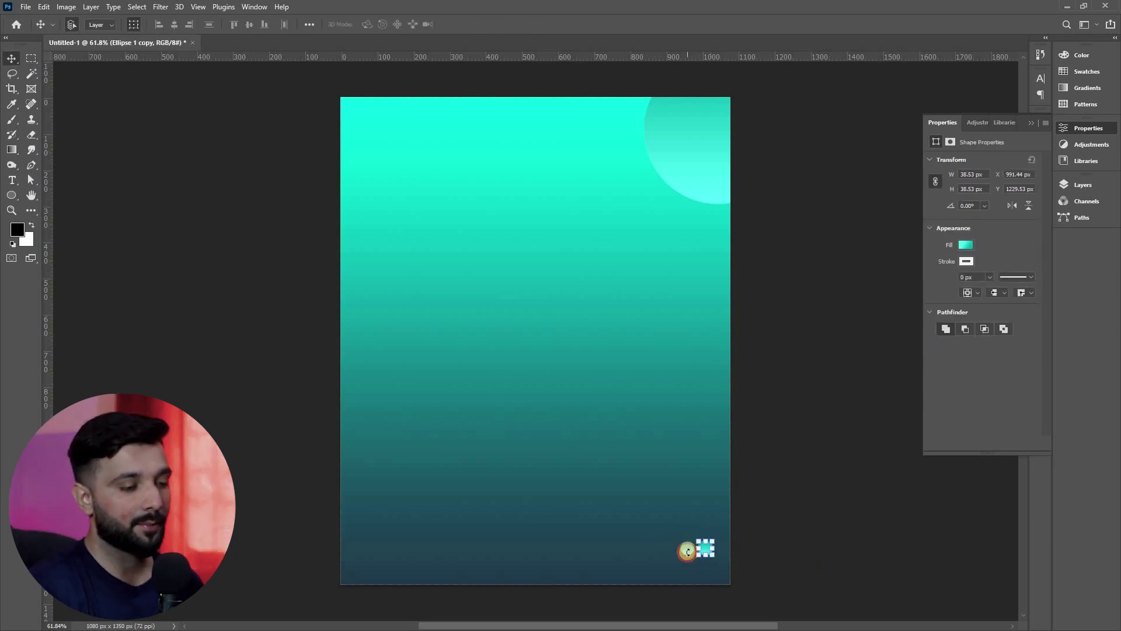
pyautogui.hotkey('ctrl', 't')
pyautogui.moveTo(760, 564); pyautogui.dragTo(778, 541)
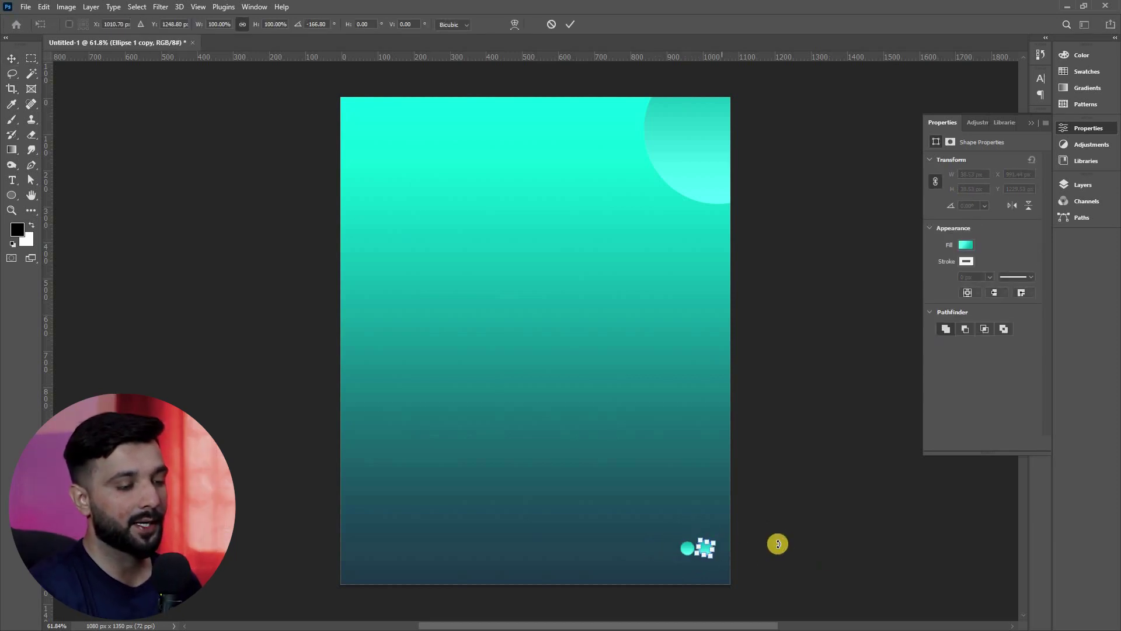
pyautogui.press('Return')
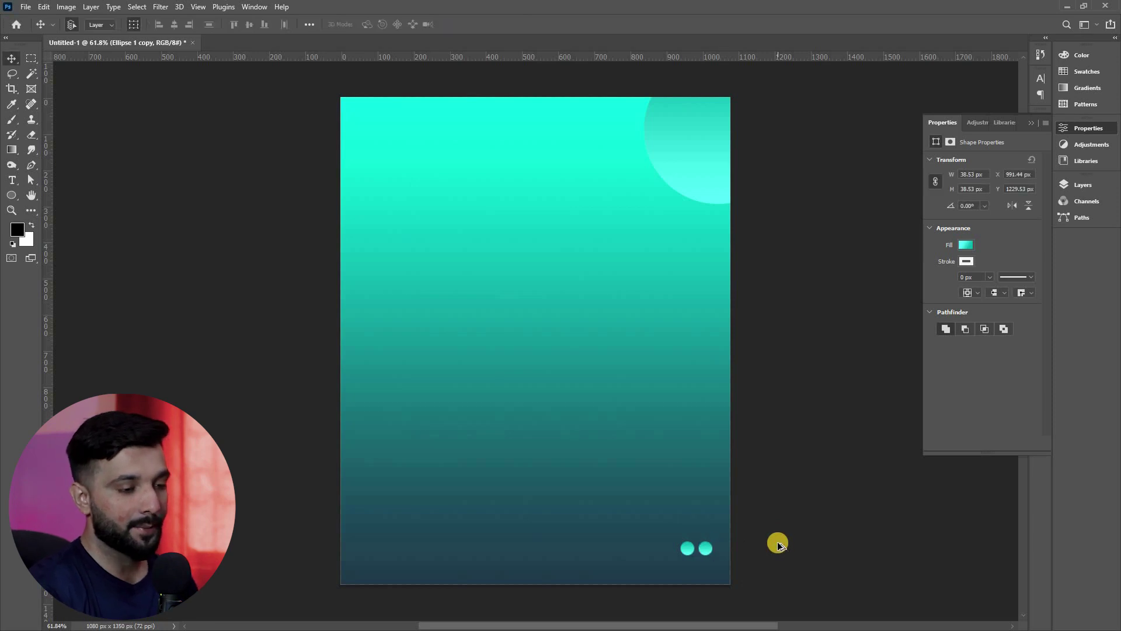
# Duplicate the pair of small circles vertically to build a grid of two columns by four rows in the lower right corner.
pyautogui.scroll(5, 776, 542)
pyautogui.scroll(-3, 672, 502)
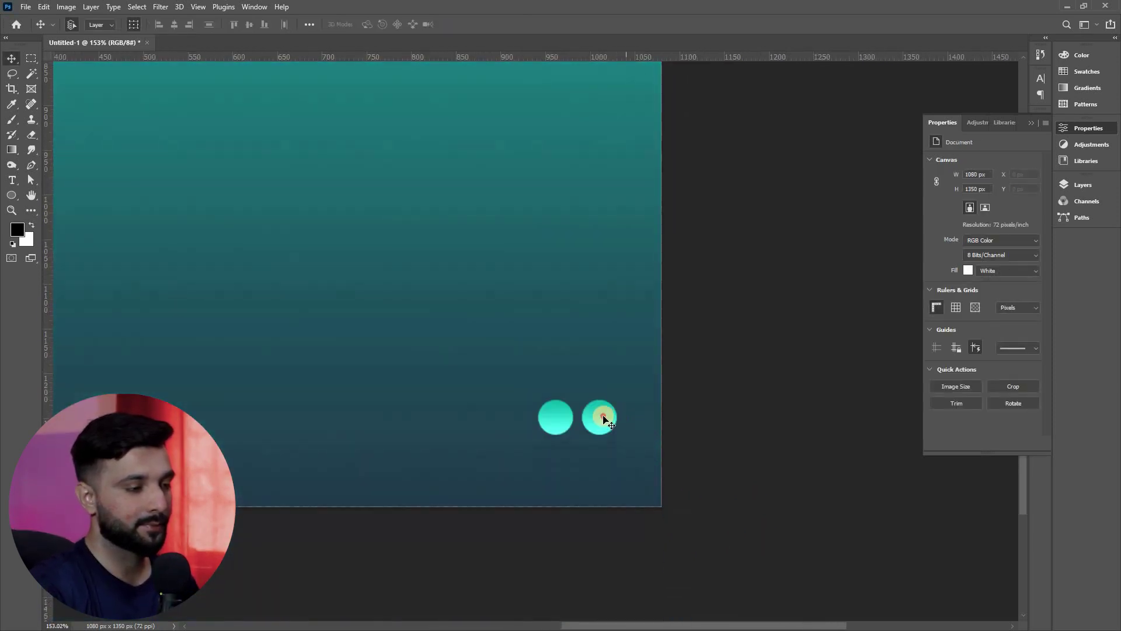
pyautogui.moveTo(605, 417); pyautogui.dragTo(633, 327)
pyautogui.keyDown('shift'); pyautogui.click(564, 430); pyautogui.keyUp('shift')
pyautogui.keyDown('shift'); pyautogui.click(598, 415); pyautogui.keyUp('shift')
pyautogui.click(707, 379)
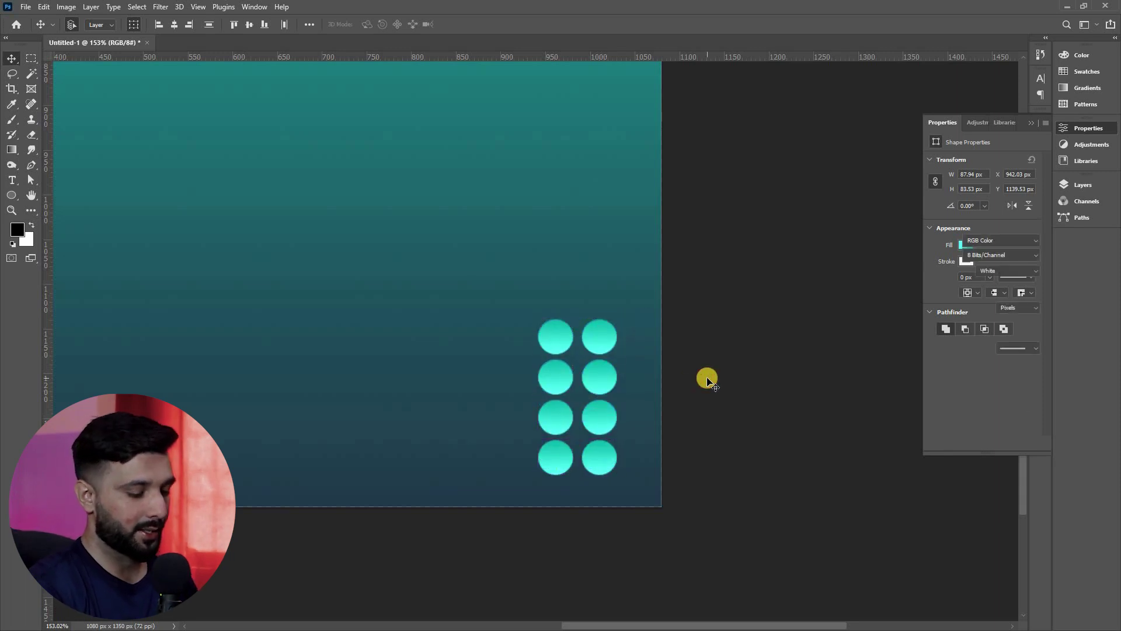
pyautogui.hotkey('ctrl', '0')
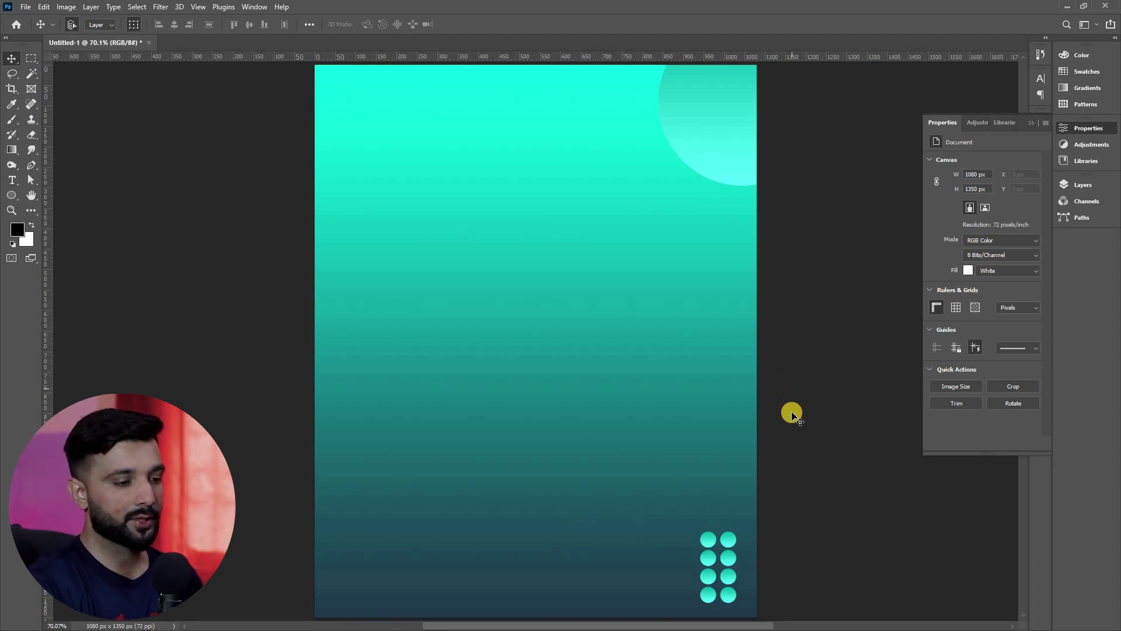
pyautogui.click(646, 363)
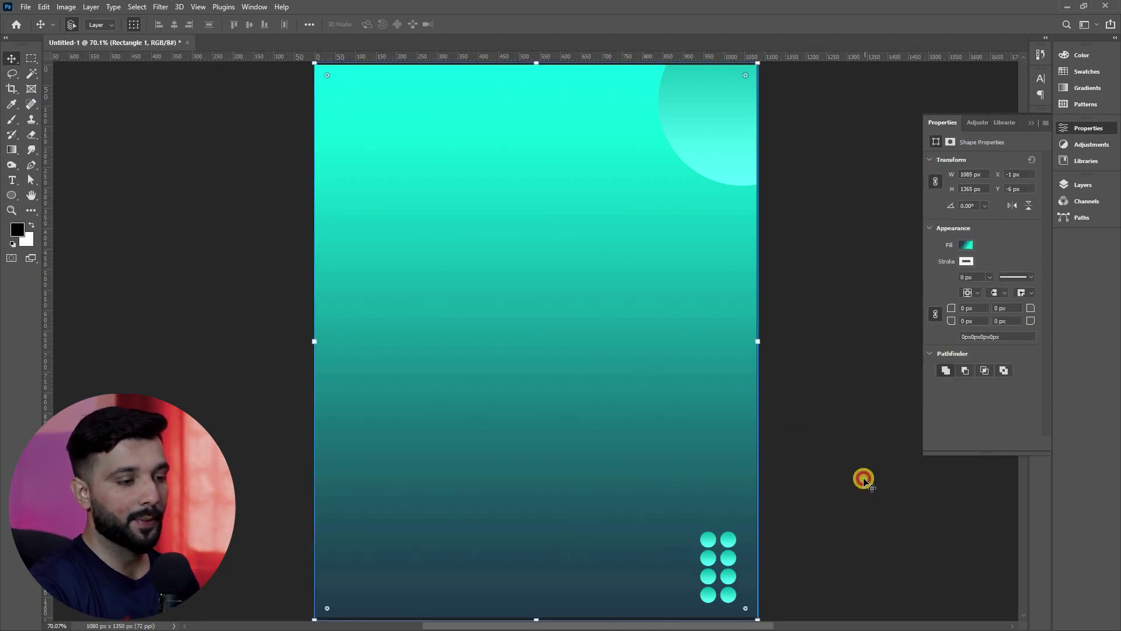
pyautogui.click(861, 478)
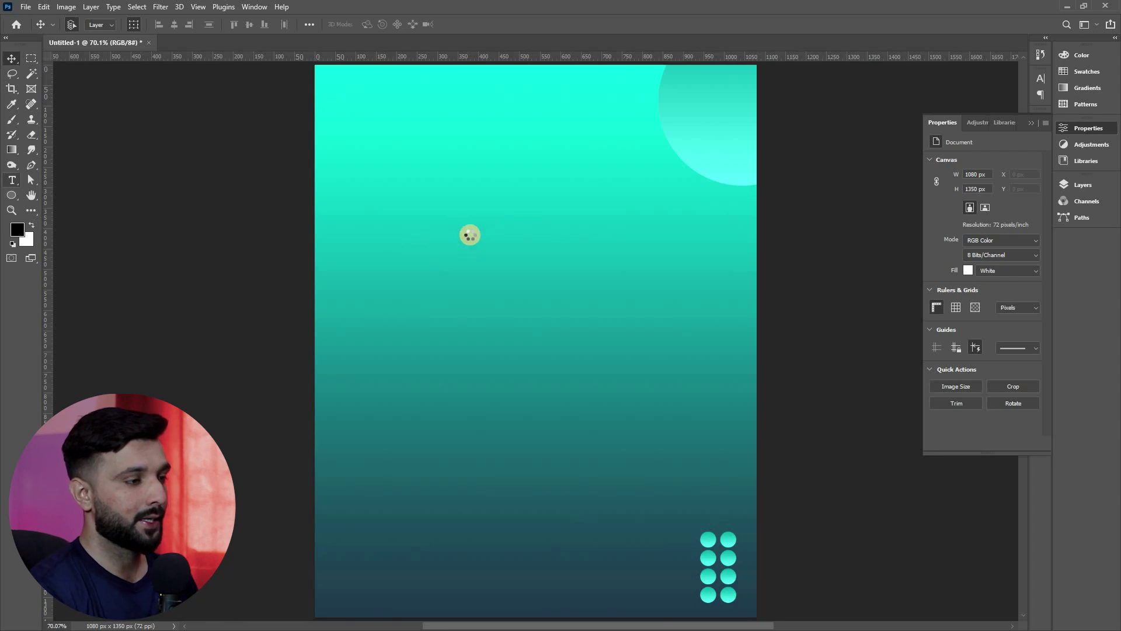
# Add the white text "Product" in Montserrat SemiBold to the upper part of the canvas and scale it up to about 123 pt.
pyautogui.click(470, 243)
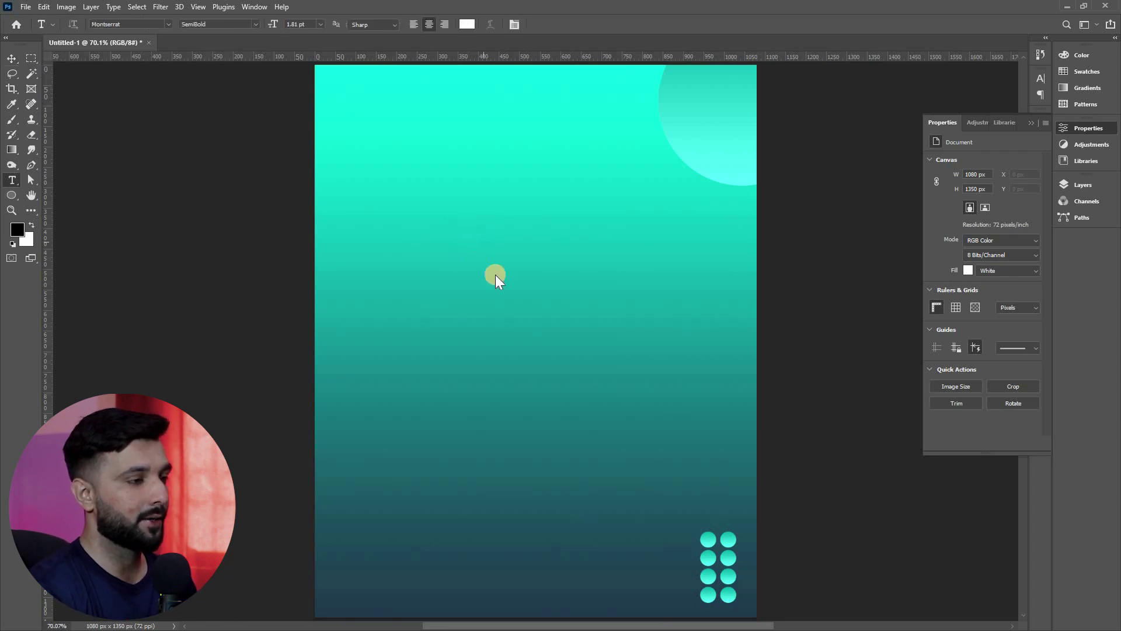
pyautogui.click(435, 264)
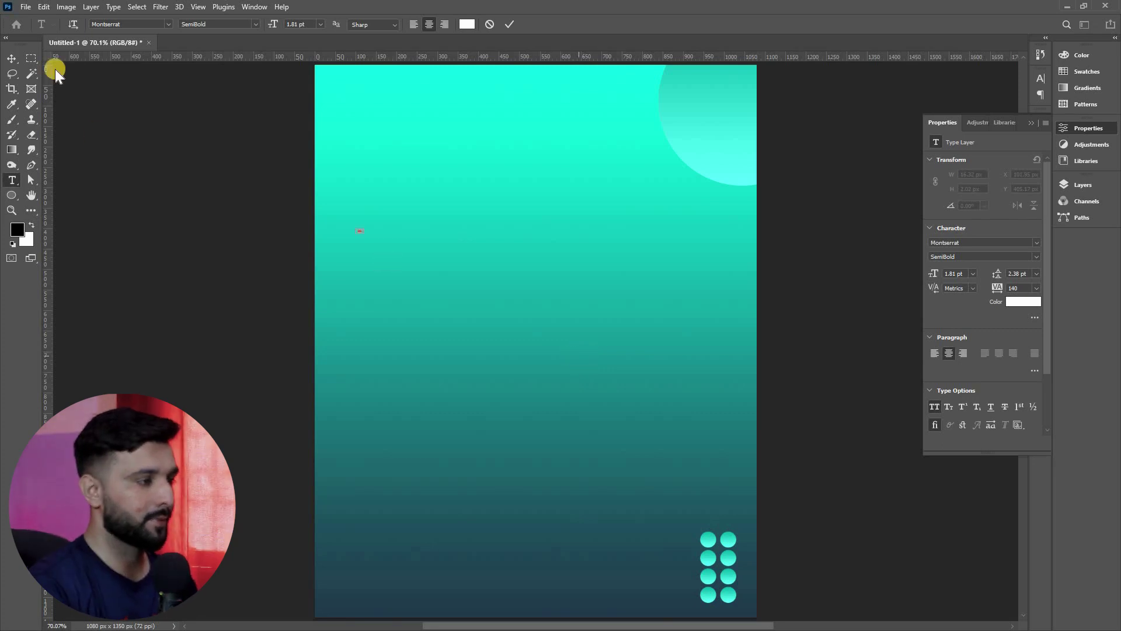
pyautogui.click(12, 56)
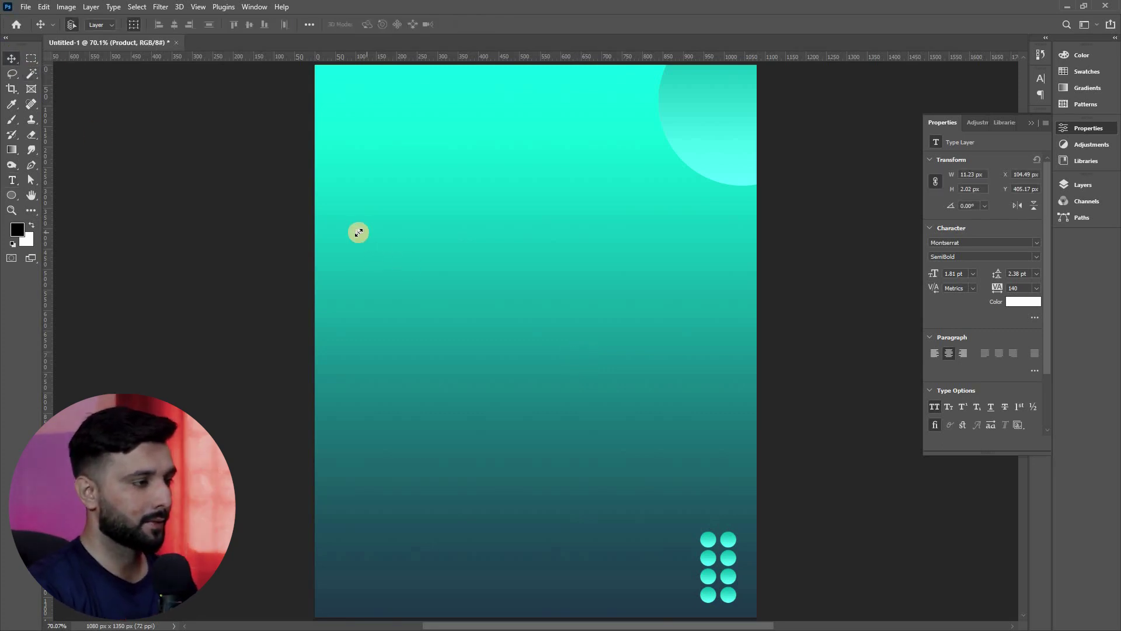
pyautogui.moveTo(361, 233); pyautogui.dragTo(581, 257)
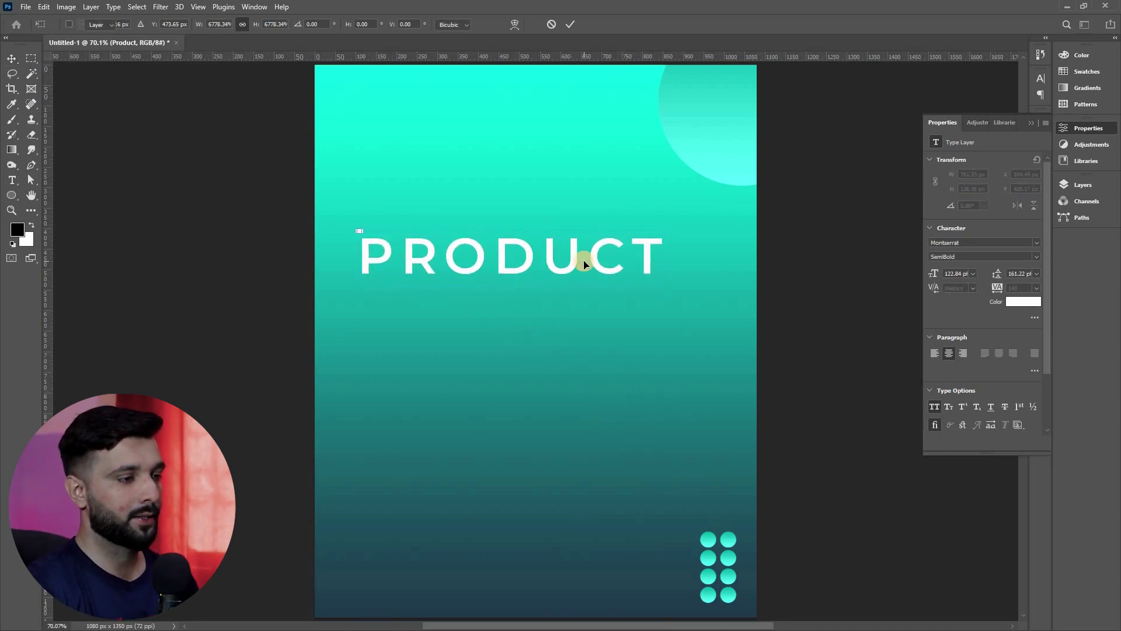
pyautogui.press('Return')
# Change the font of the "Product" text to Morganite Bold.
pyautogui.doubleClick(558, 246)
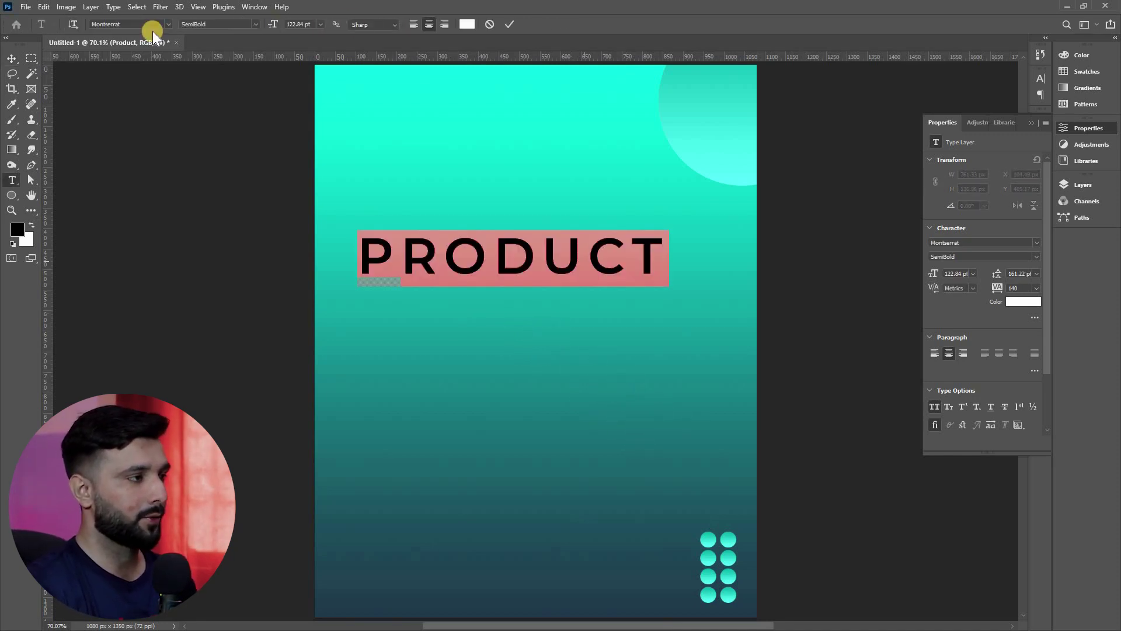
pyautogui.click(144, 24)
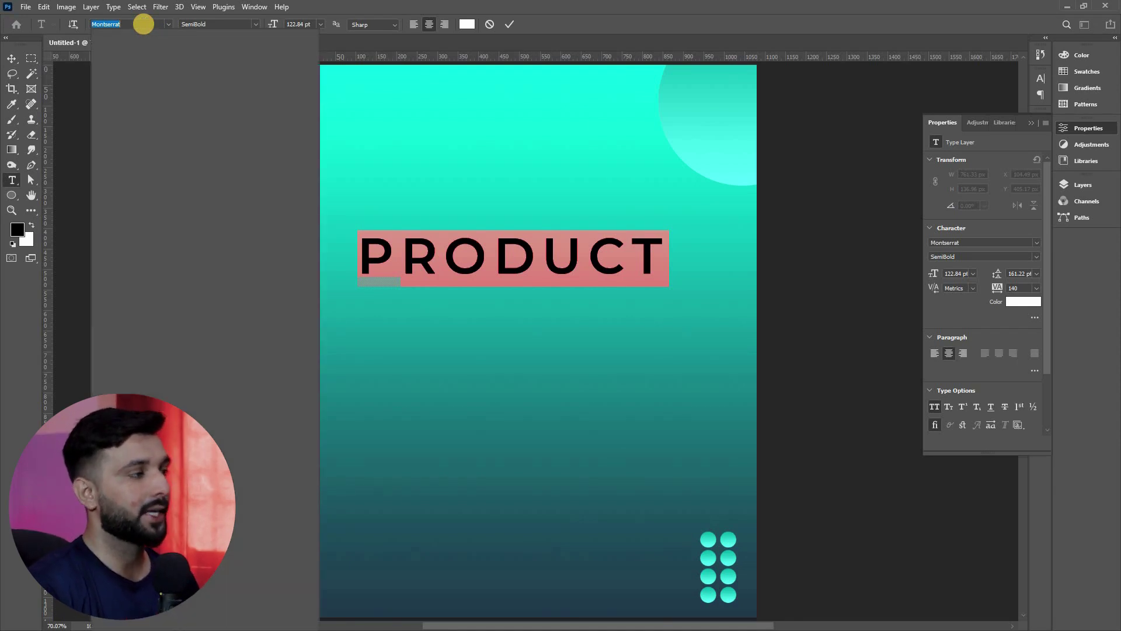
pyautogui.write('morn')
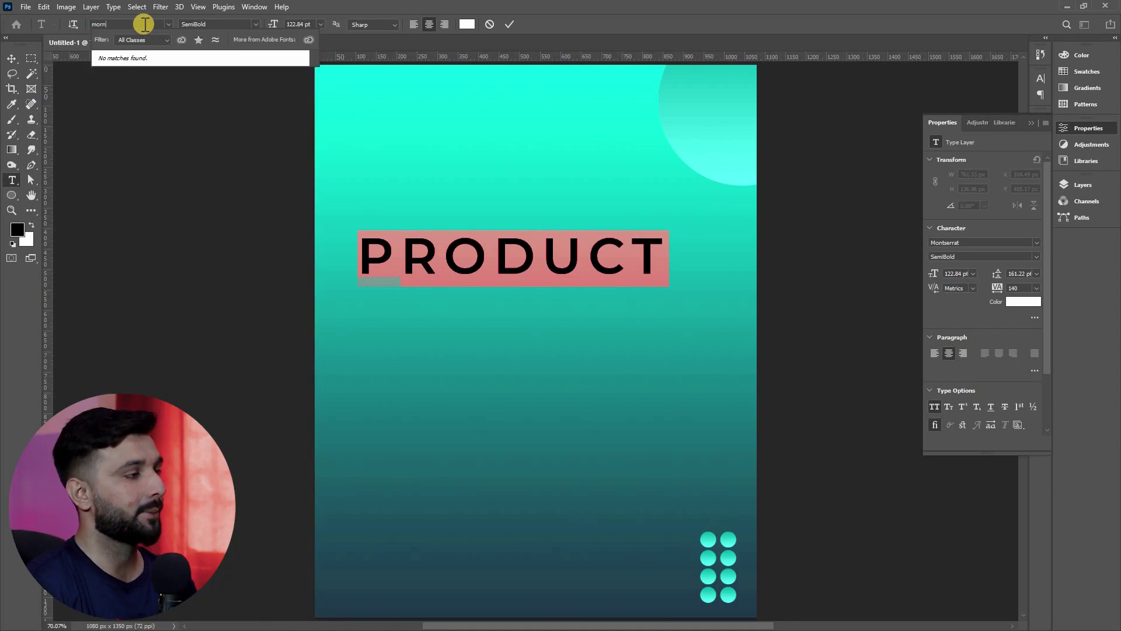
pyautogui.press('BackSpace')
pyautogui.write('ganite')
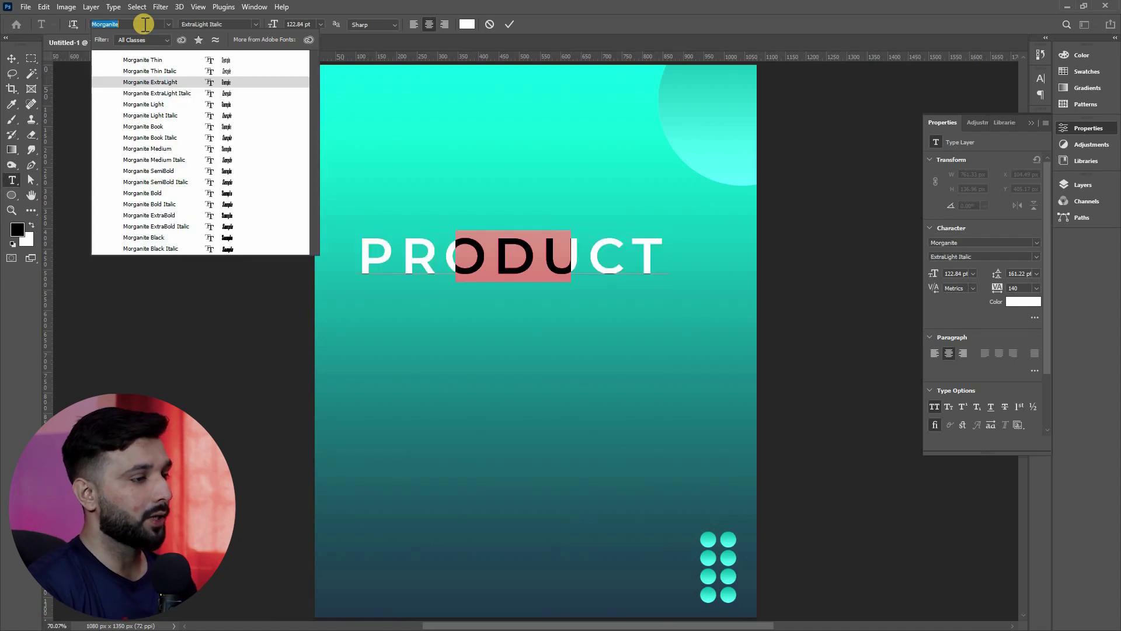
pyautogui.press('Down')
pyautogui.press('Down')
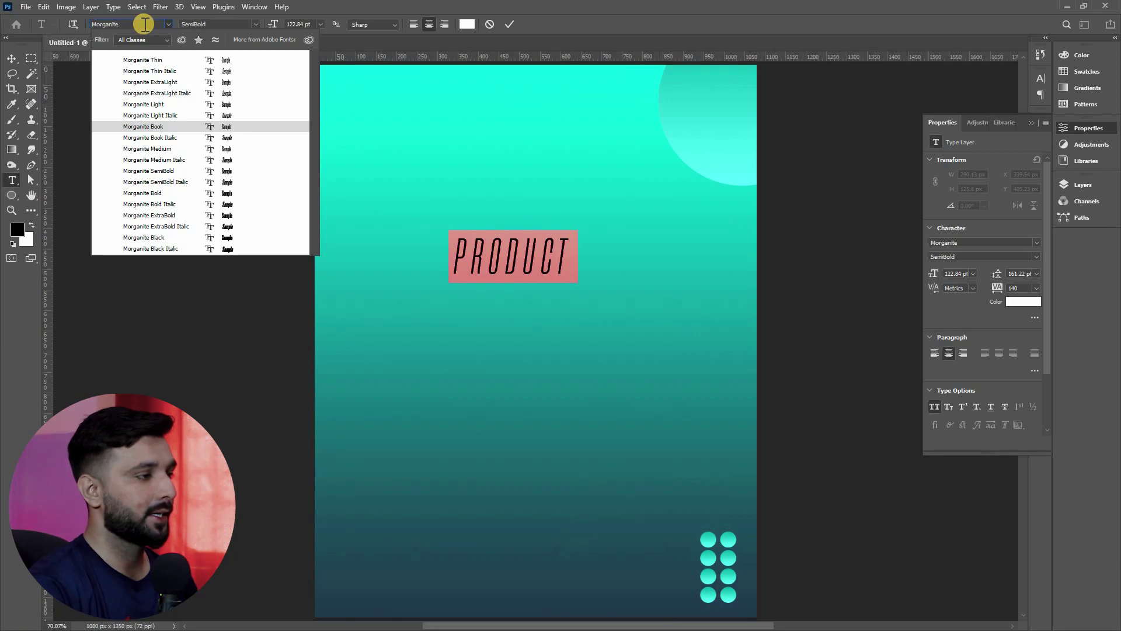
pyautogui.press('Down')
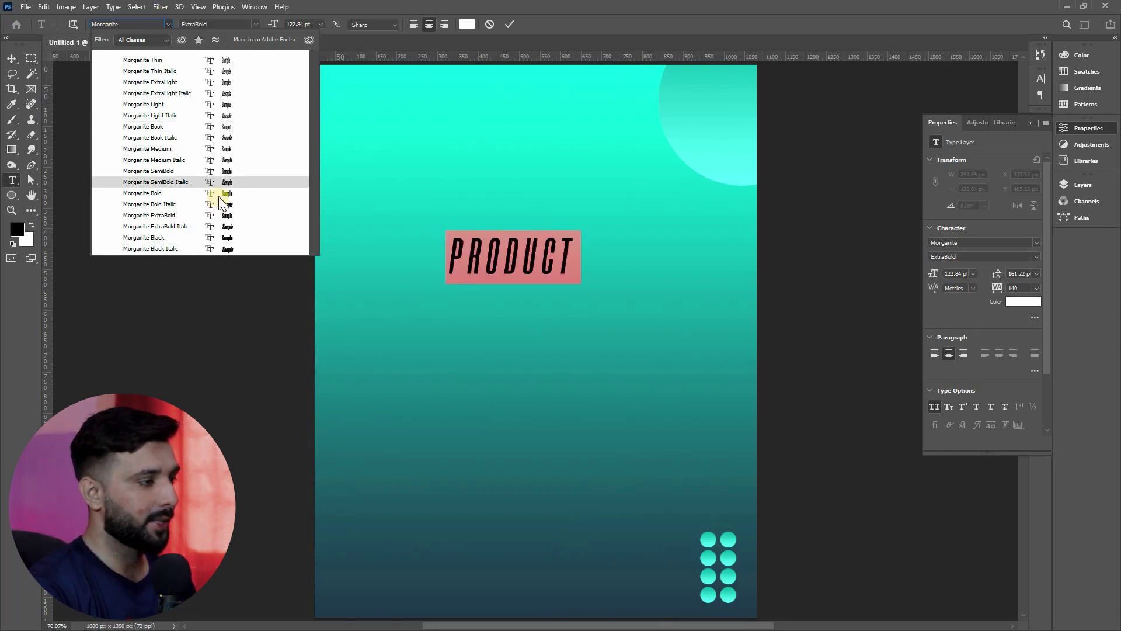
pyautogui.click(218, 197)
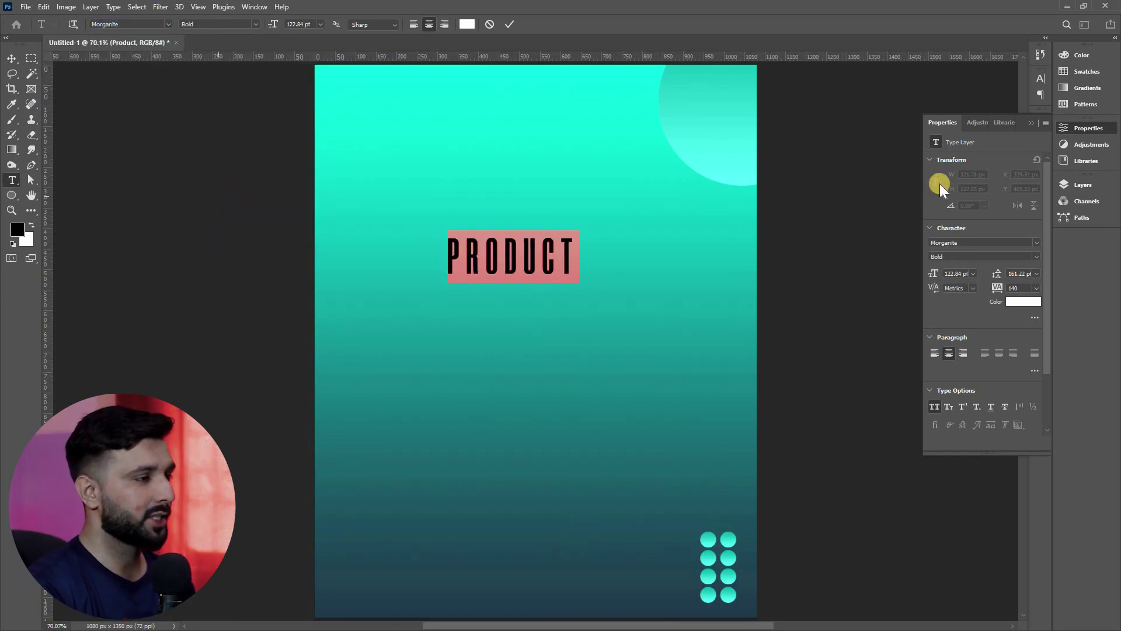
# Set the tracking of the "Product" text to 0 and commit the text edit.
pyautogui.hotkey('ctrl', 't')
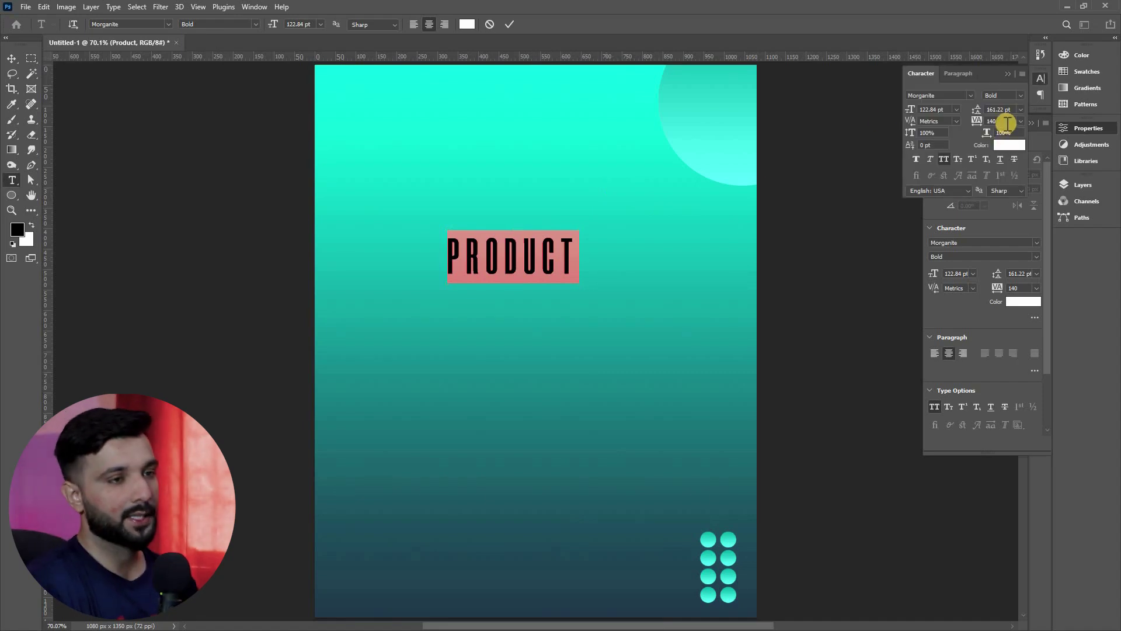
pyautogui.write('0')
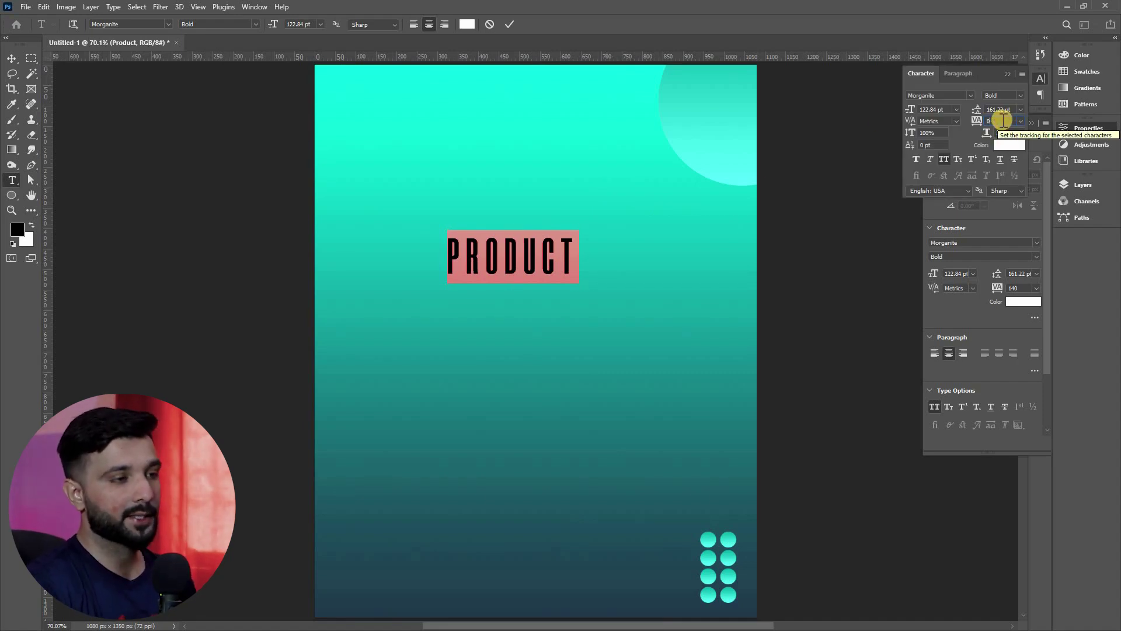
pyautogui.press('Return')
pyautogui.hotkey('ctrl', 'Return')
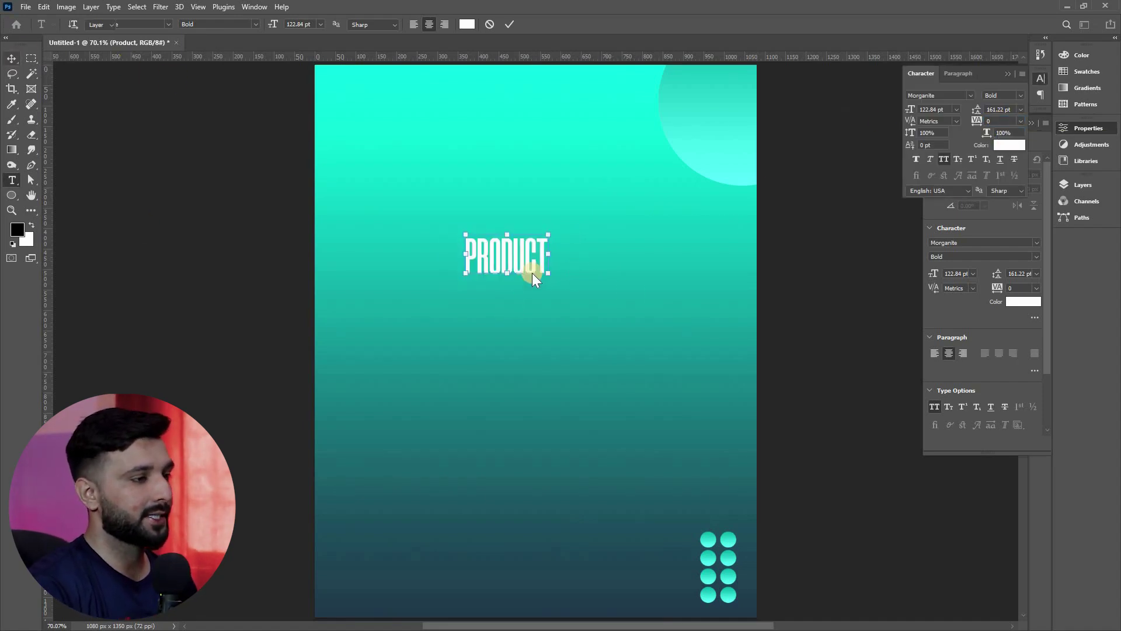
# Scale the "Product" text up to about 491 pt, place it across the upper part of the canvas, and deselect it.
pyautogui.press('v')
pyautogui.hotkey('ctrl', 't')
pyautogui.moveTo(508, 264); pyautogui.dragTo(509, 334)
pyautogui.moveTo(508, 466); pyautogui.dragTo(500, 500)
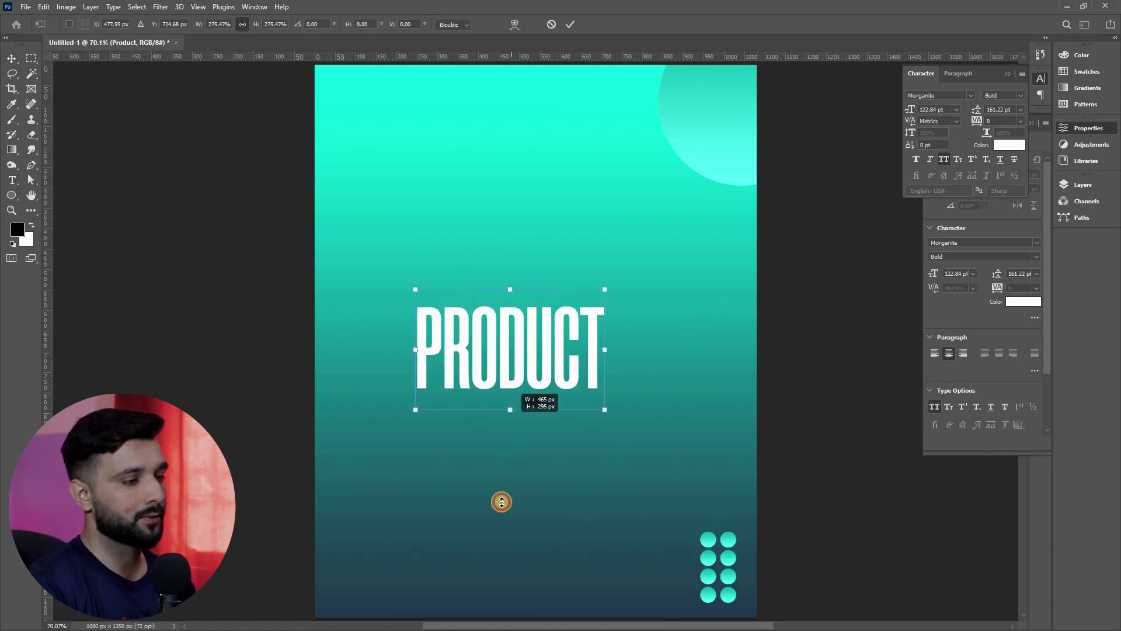
pyautogui.moveTo(541, 300); pyautogui.dragTo(560, 183)
pyautogui.press('Return')
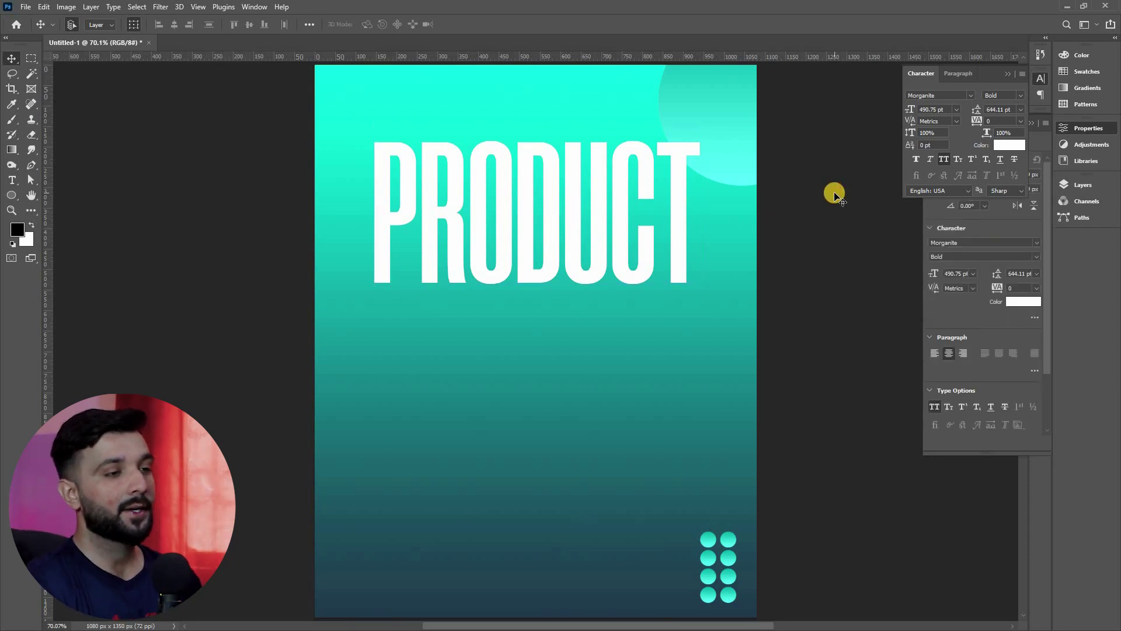
pyautogui.click(834, 194)
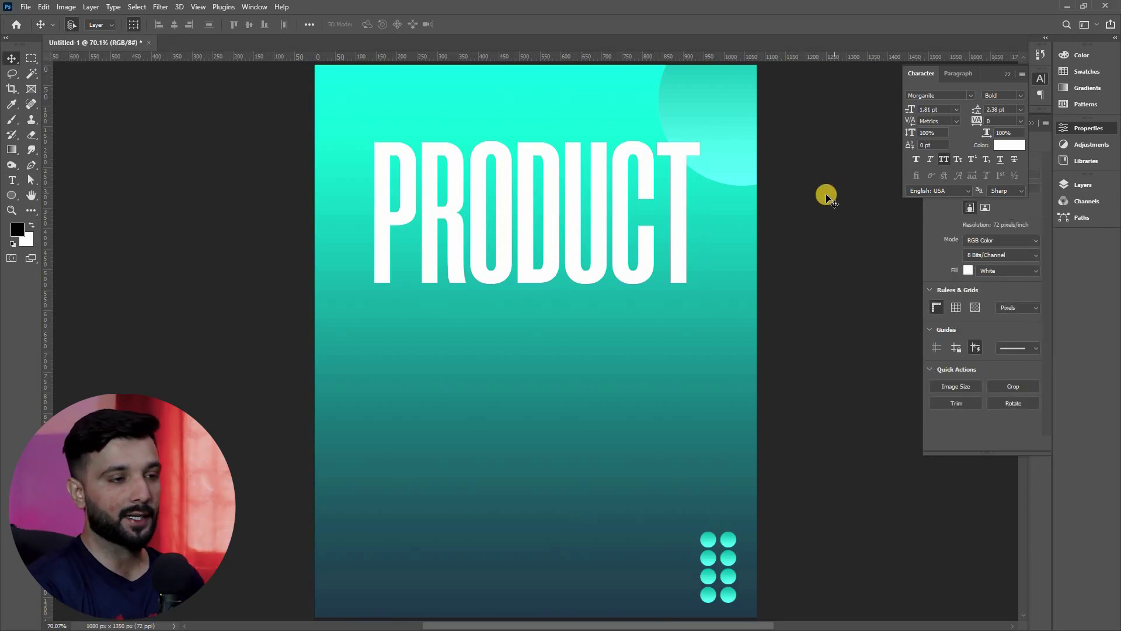
# Delete the heading, circles and gradient rectangle together so that only the white Background layer is left.
pyautogui.click(520, 236)
pyautogui.click(703, 332)
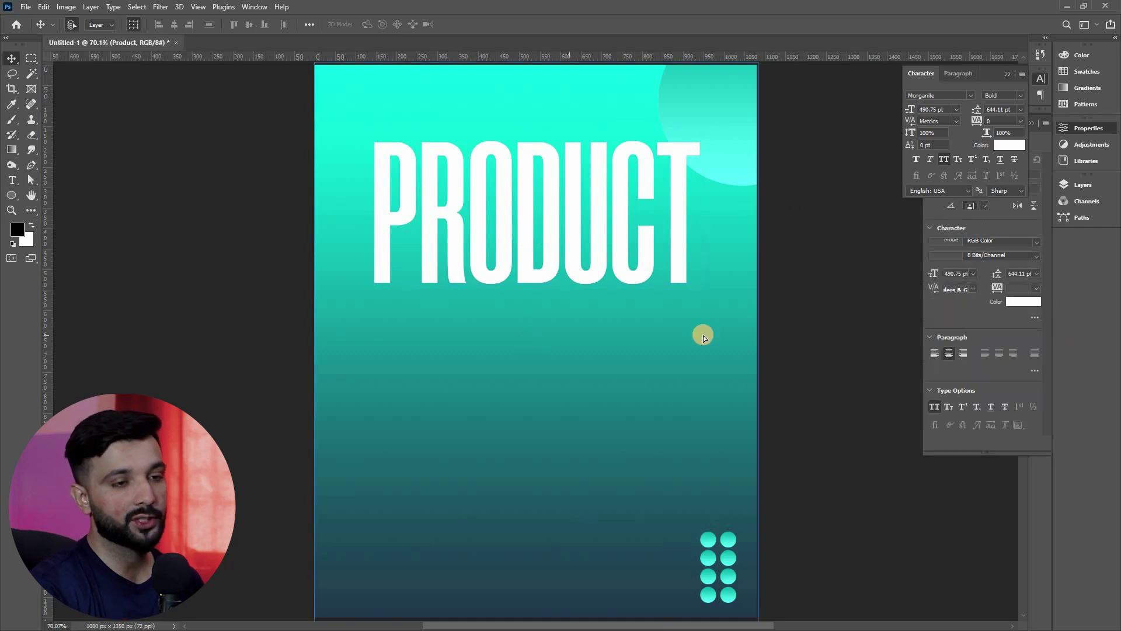
pyautogui.moveTo(384, 603); pyautogui.dragTo(357, 619)
pyautogui.hotkey('ctrl', 'alt', 'a')
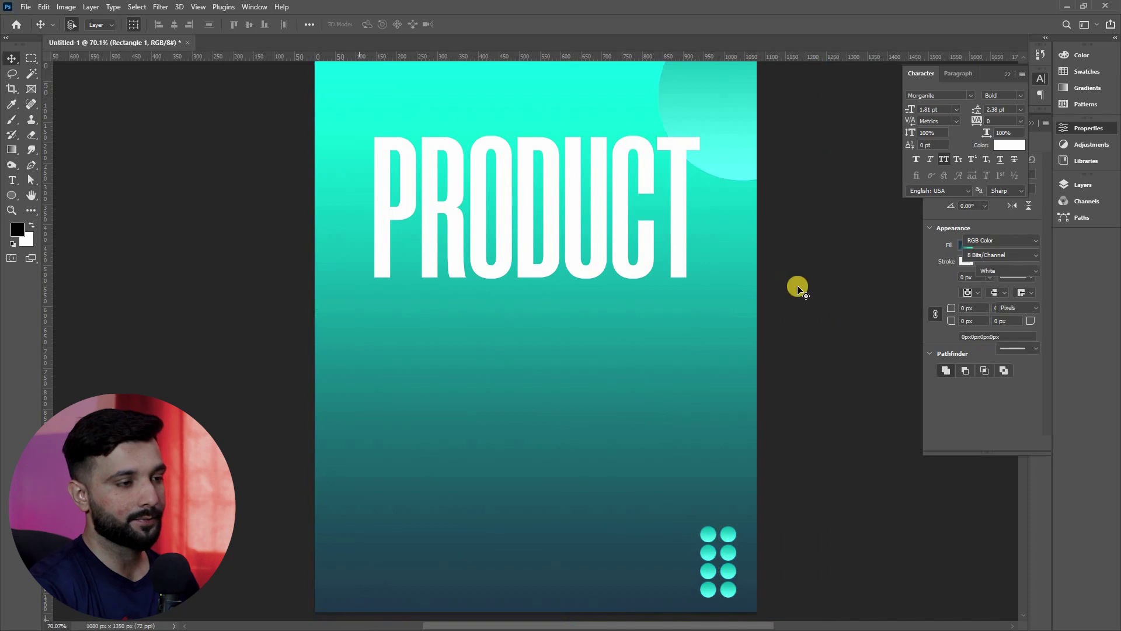
pyautogui.press('Delete')
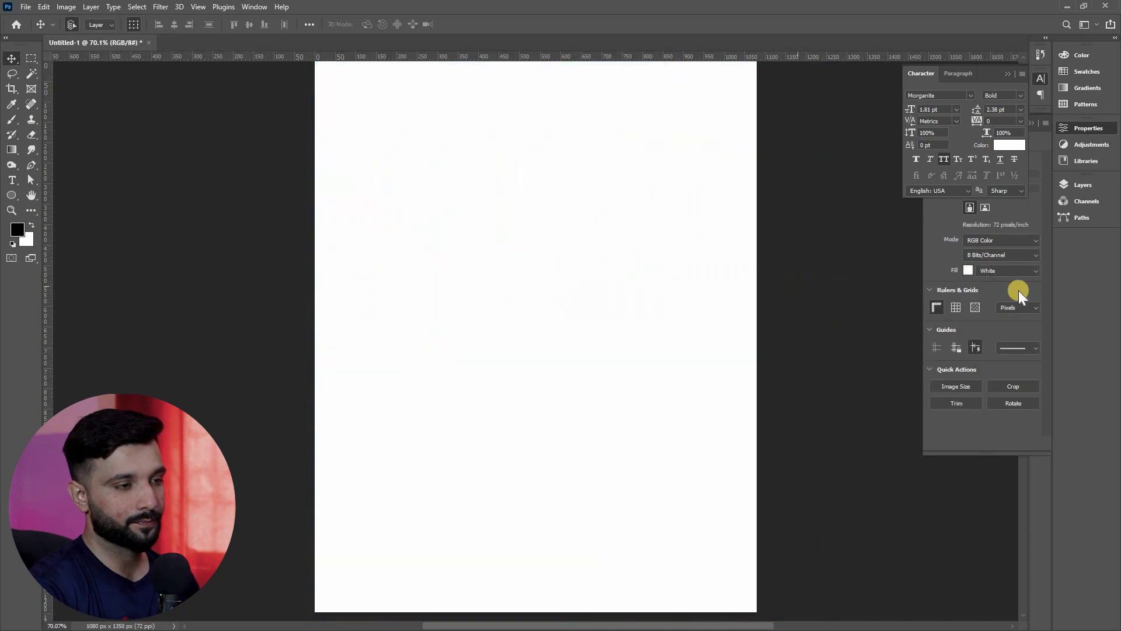
# Add a Gradient fill layer above the Background layer.
pyautogui.click(1084, 184)
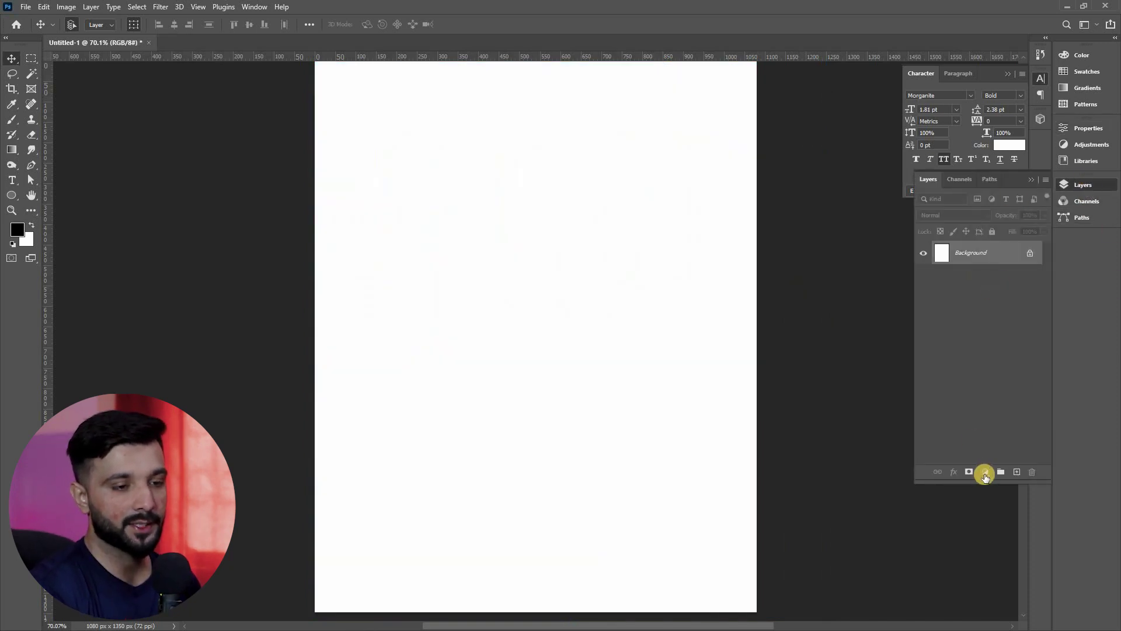
pyautogui.click(985, 473)
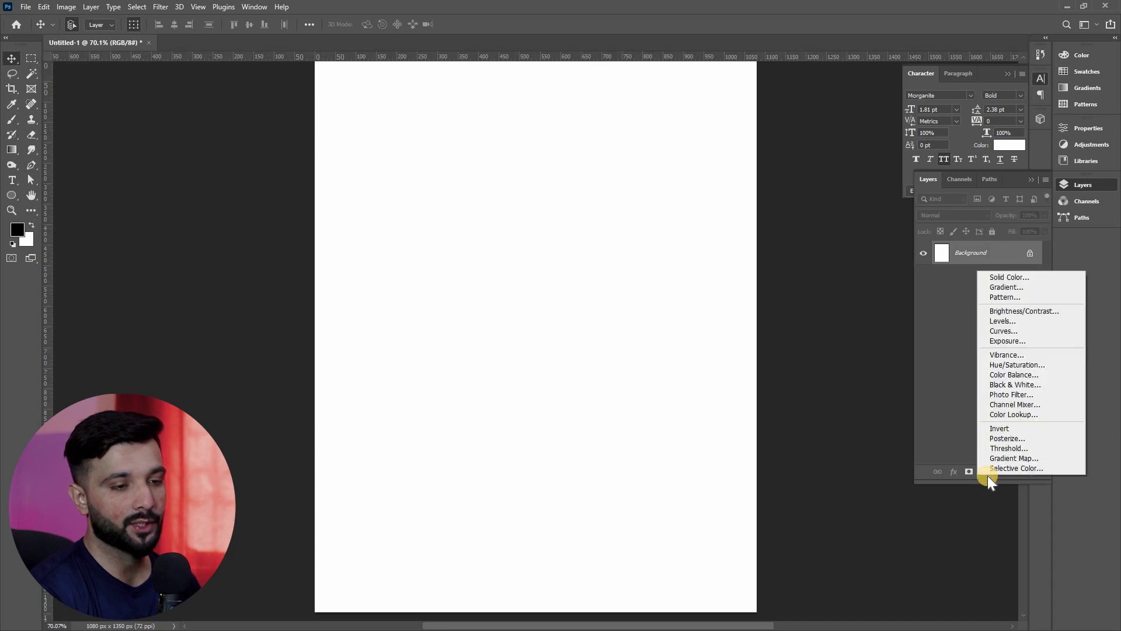
pyautogui.click(984, 473)
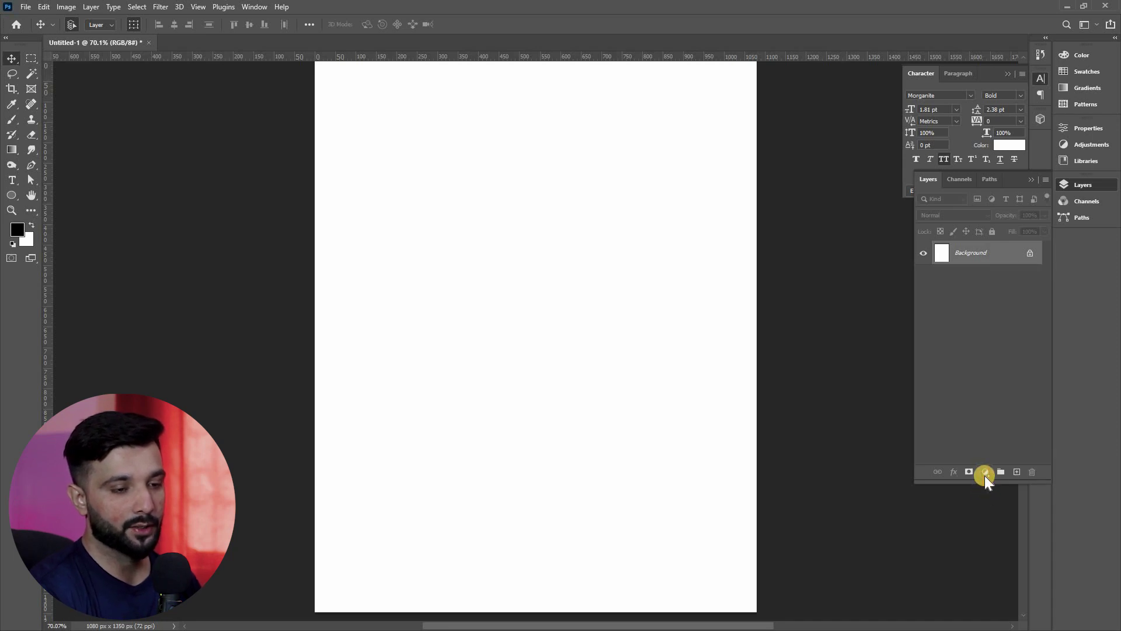
pyautogui.click(984, 473)
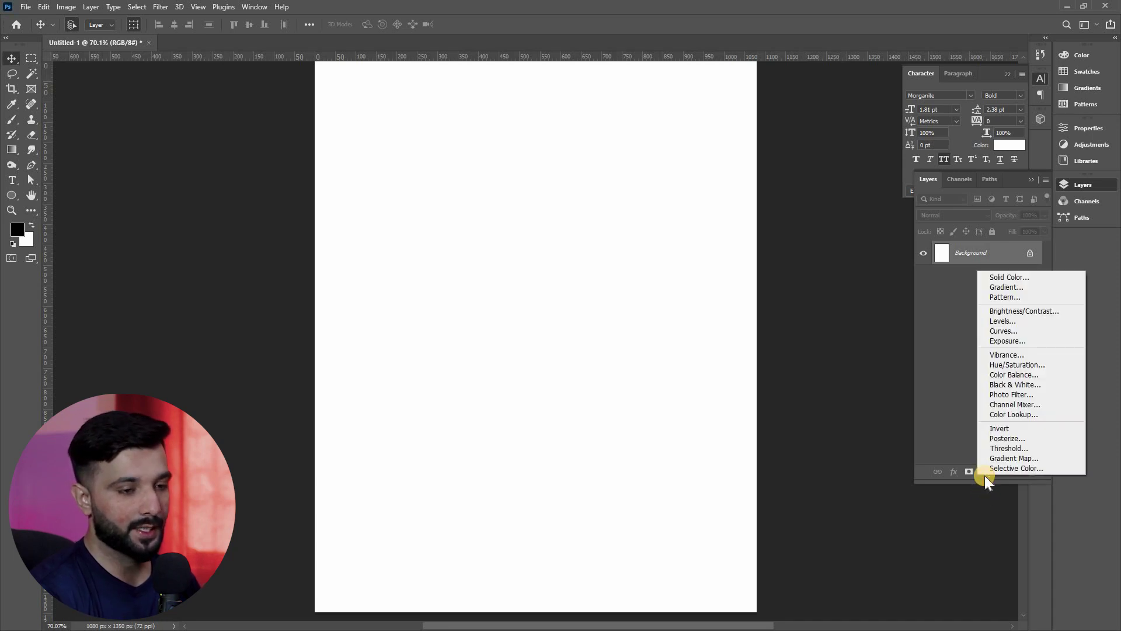
pyautogui.click(1007, 287)
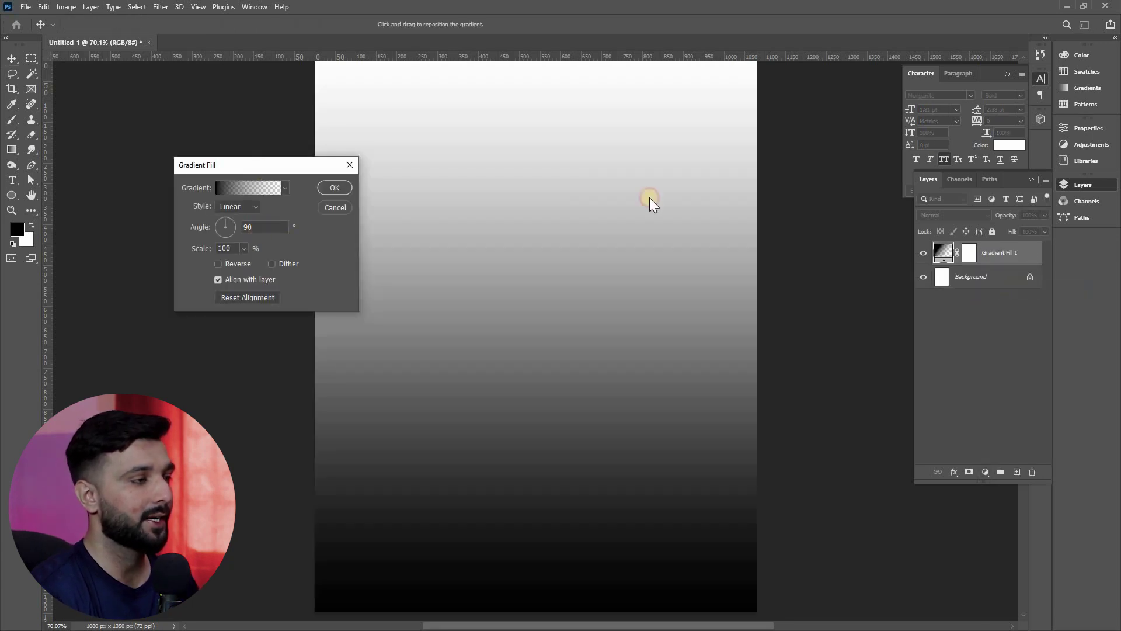
# Edit the fill layer's gradient and set its starting colour stop to pure red.
pyautogui.moveTo(650, 202); pyautogui.dragTo(207, 341)
pyautogui.click(175, 362)
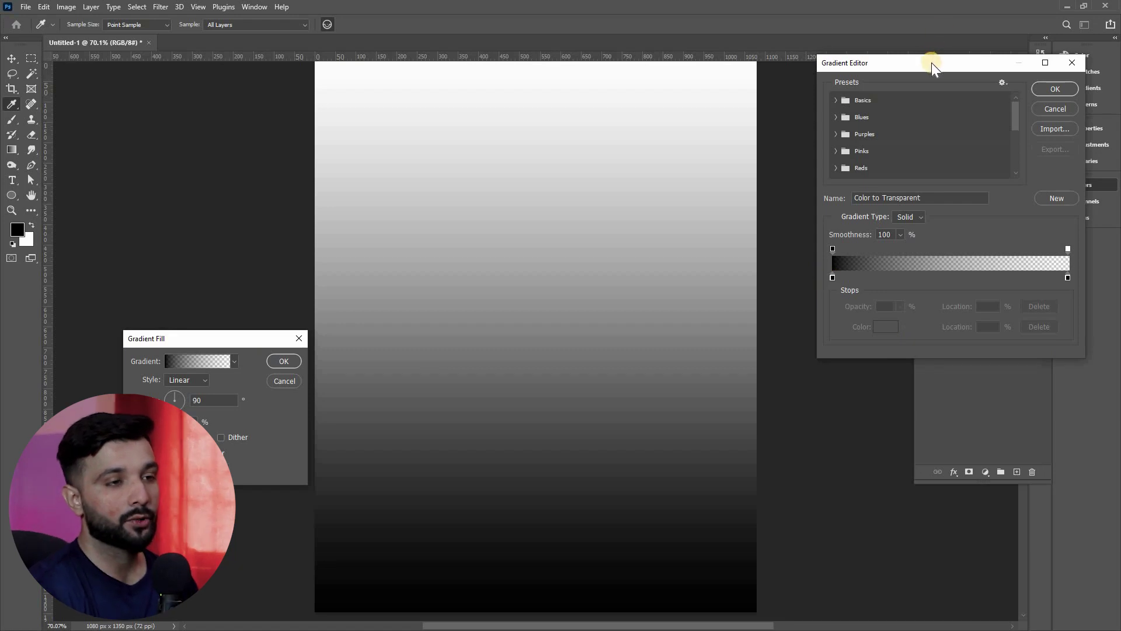
pyautogui.moveTo(902, 75); pyautogui.dragTo(857, 93)
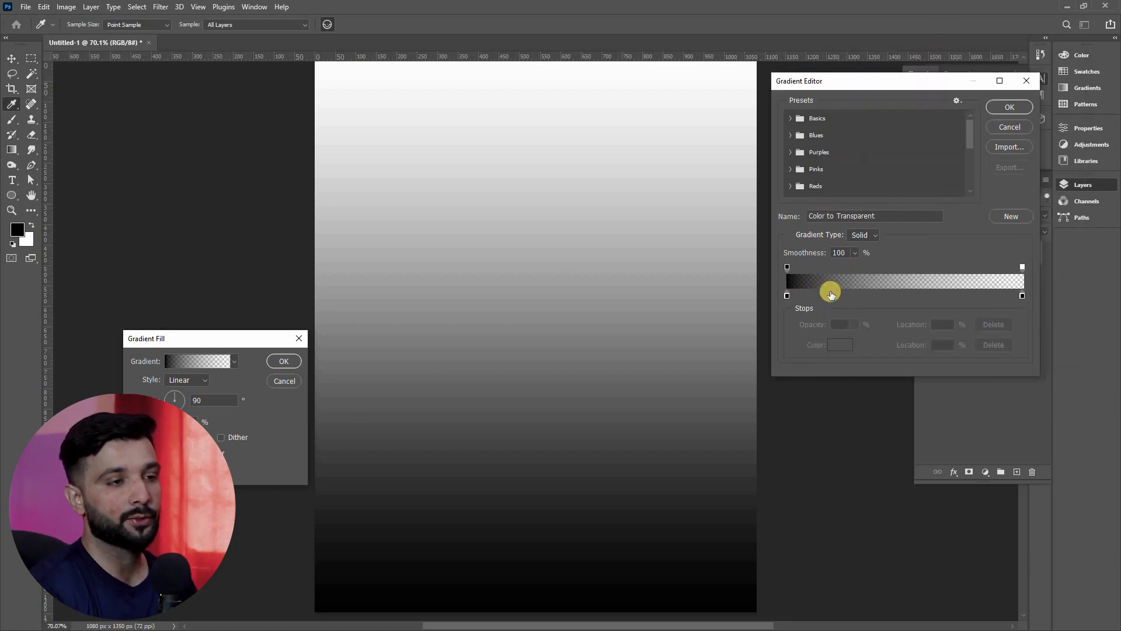
pyautogui.doubleClick(787, 296)
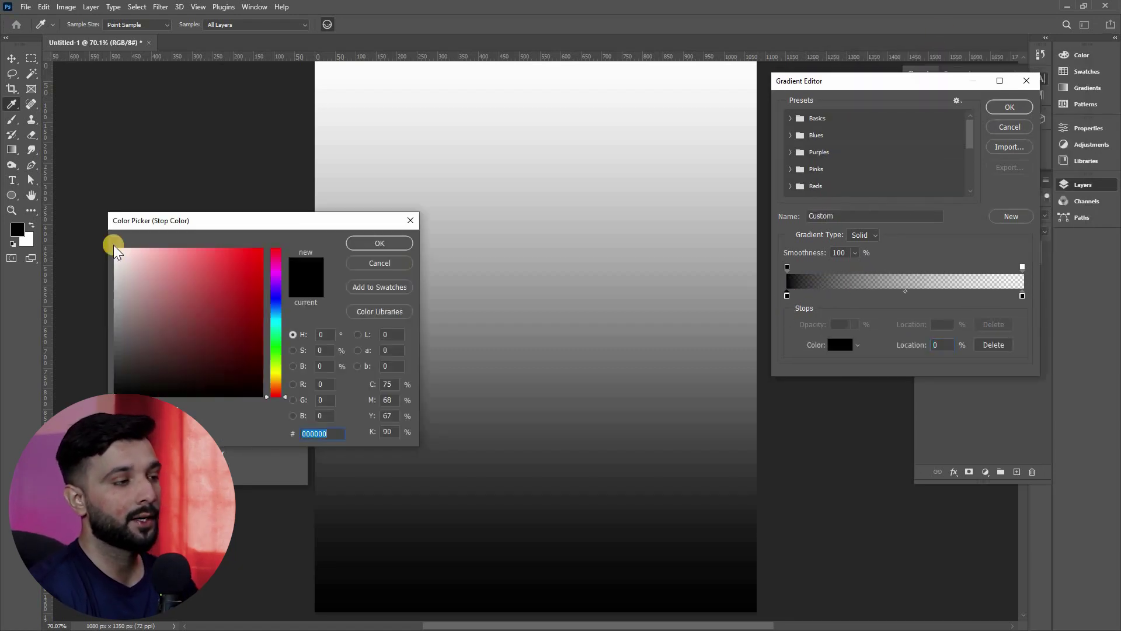
pyautogui.click(263, 248)
pyautogui.click(380, 242)
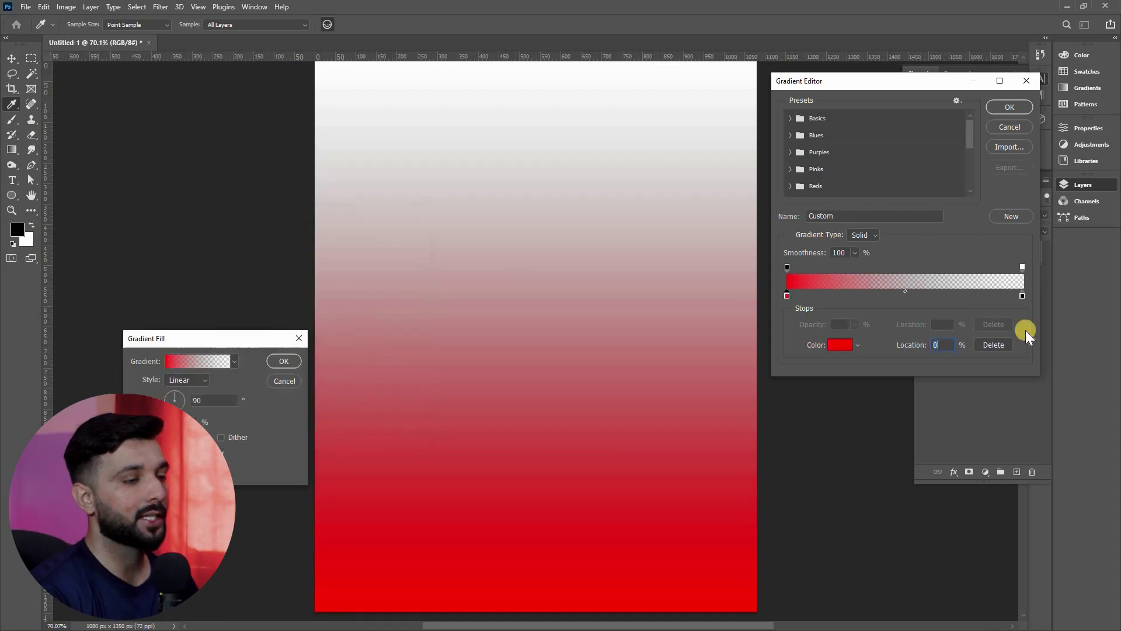
# Set the gradient's end colour stop to ff0000 and accept the edited gradient.
pyautogui.doubleClick(1022, 295)
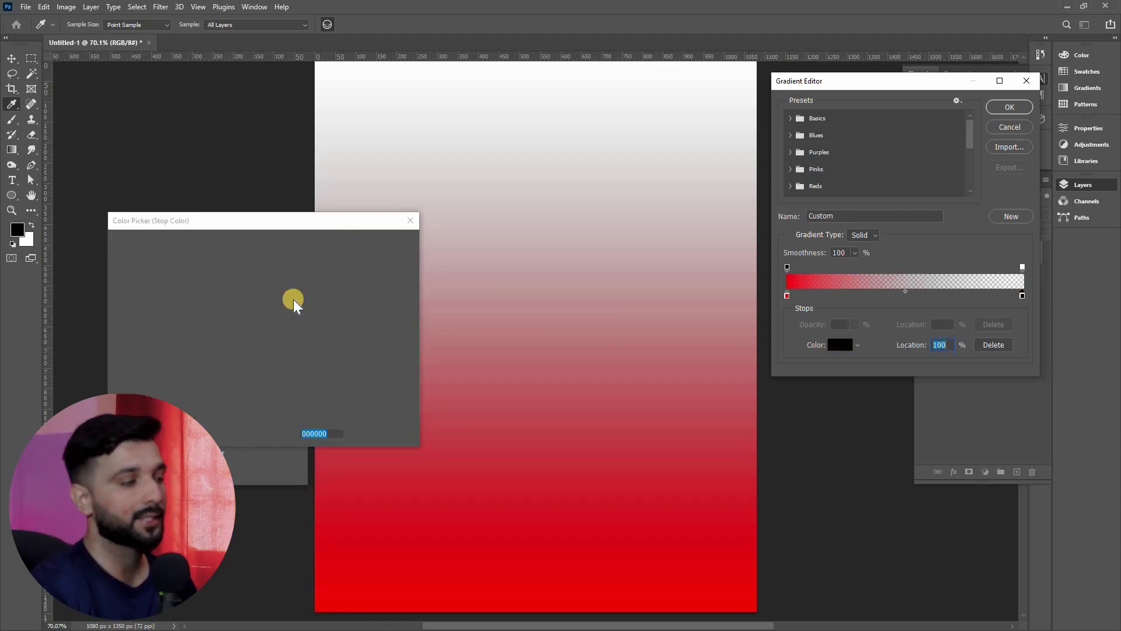
pyautogui.click(202, 251)
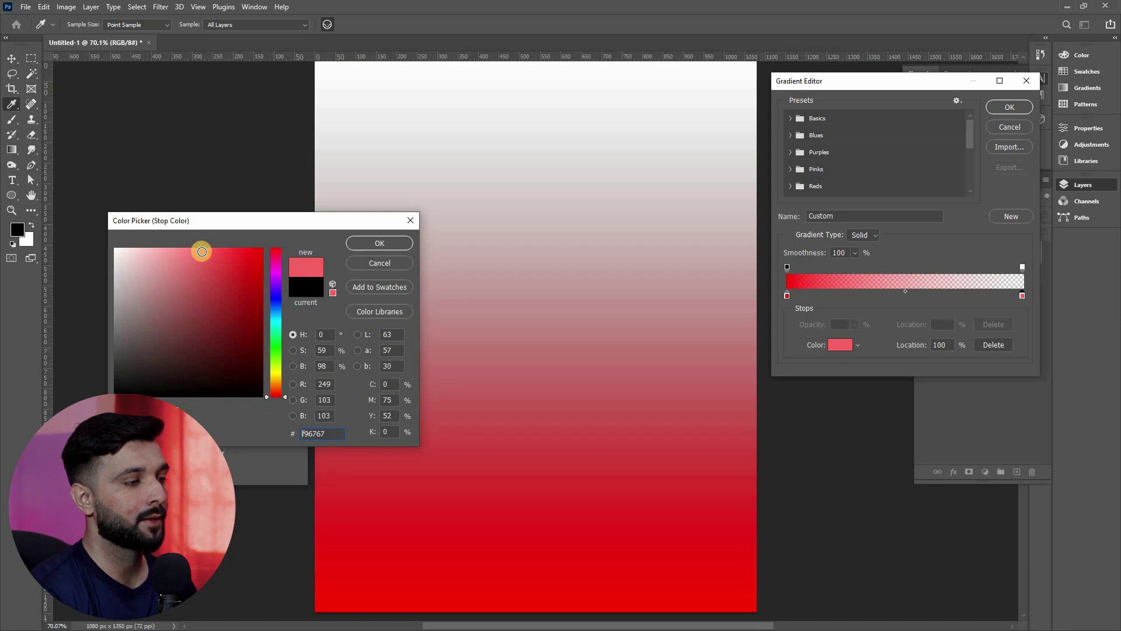
pyautogui.click(262, 249)
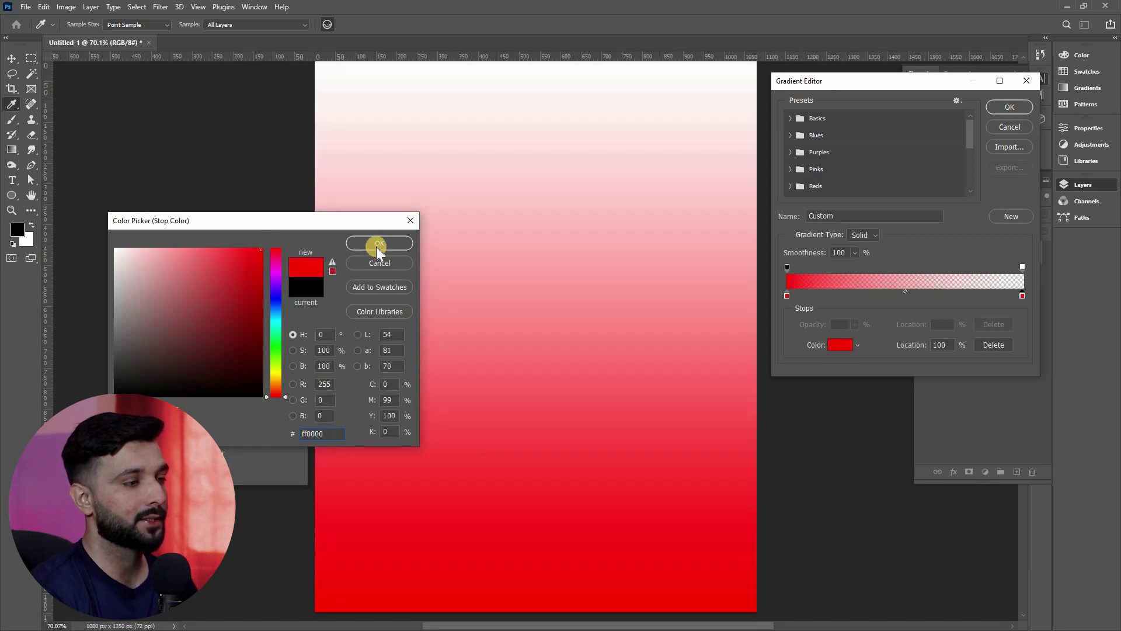
pyautogui.click(378, 243)
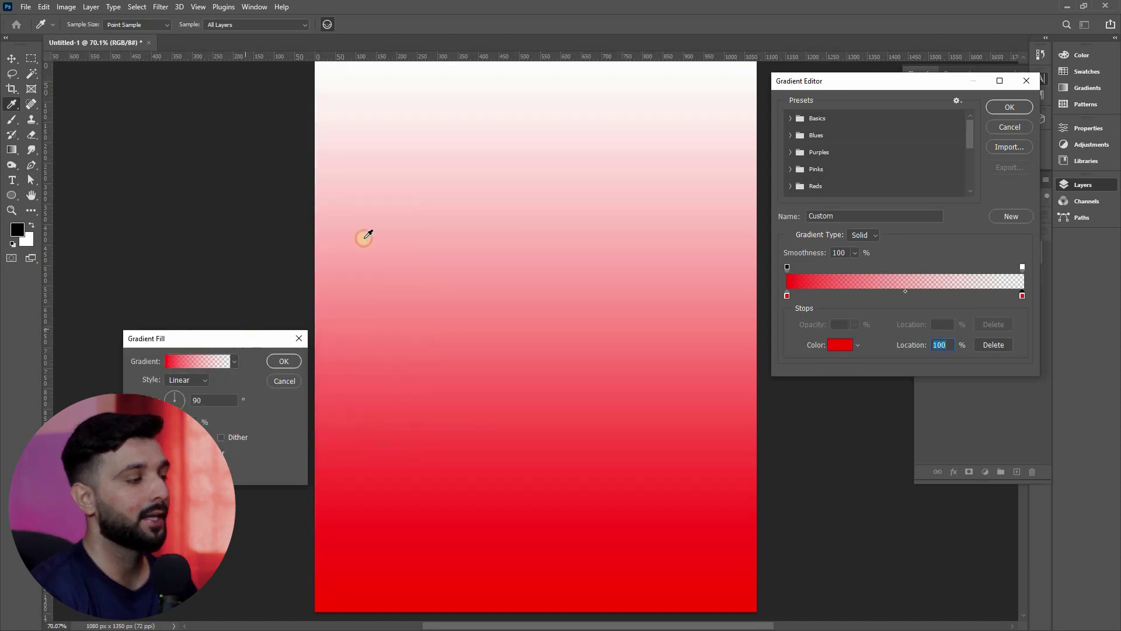
pyautogui.click(1009, 107)
# Try the Radial, Angle, Reflected and Diamond styles on the gradient fill.
pyautogui.moveTo(215, 342); pyautogui.dragTo(377, 197)
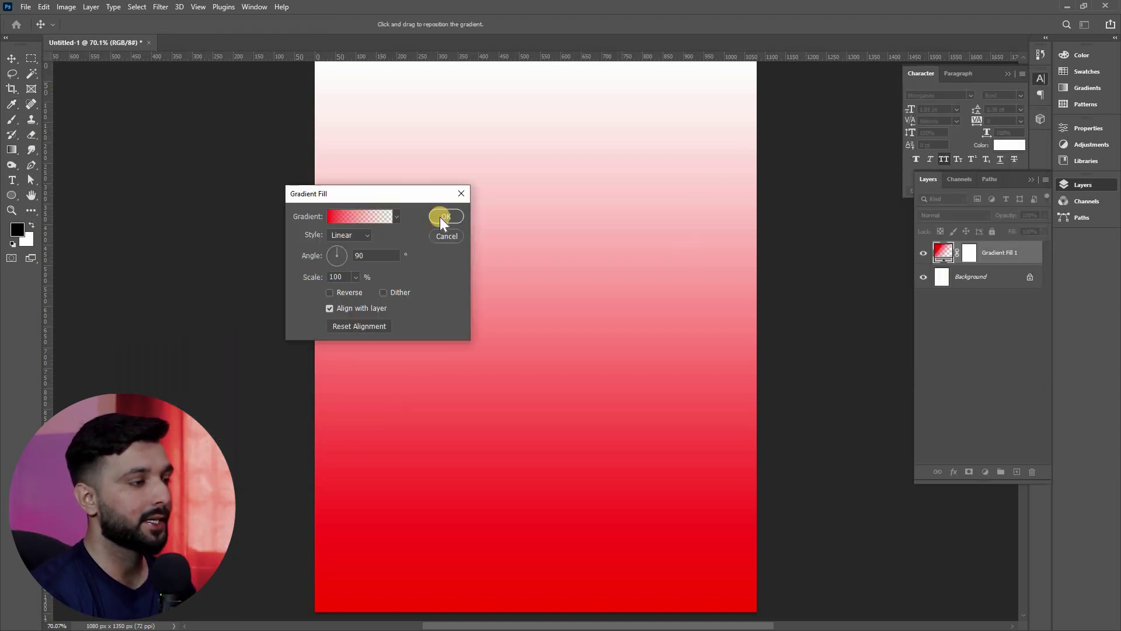
pyautogui.click(352, 235)
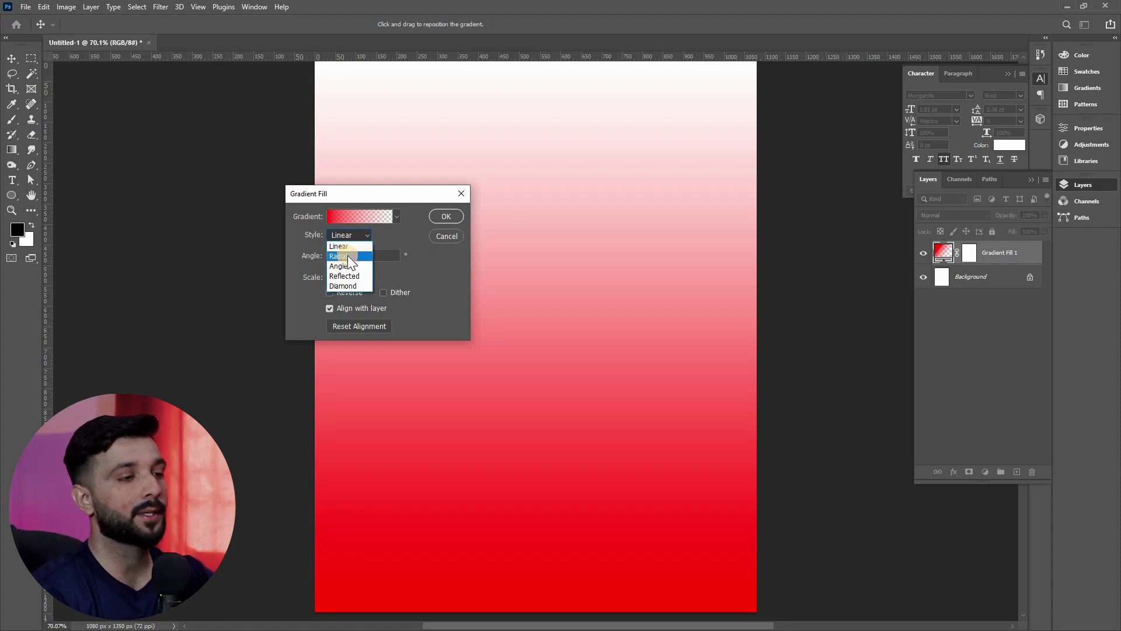
pyautogui.click(348, 254)
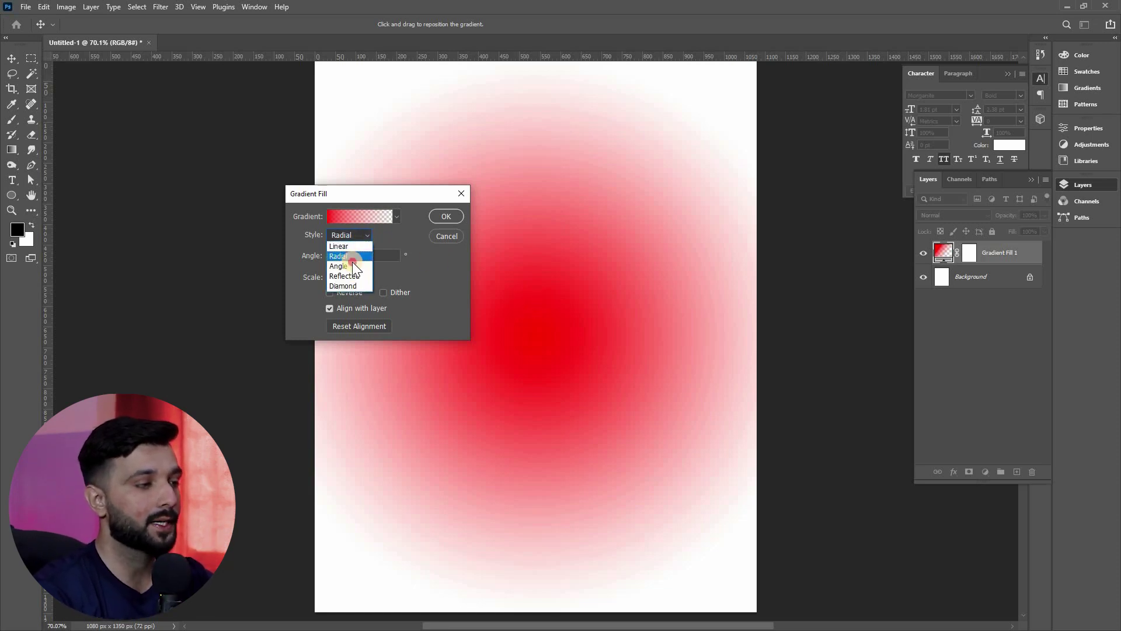
pyautogui.click(352, 262)
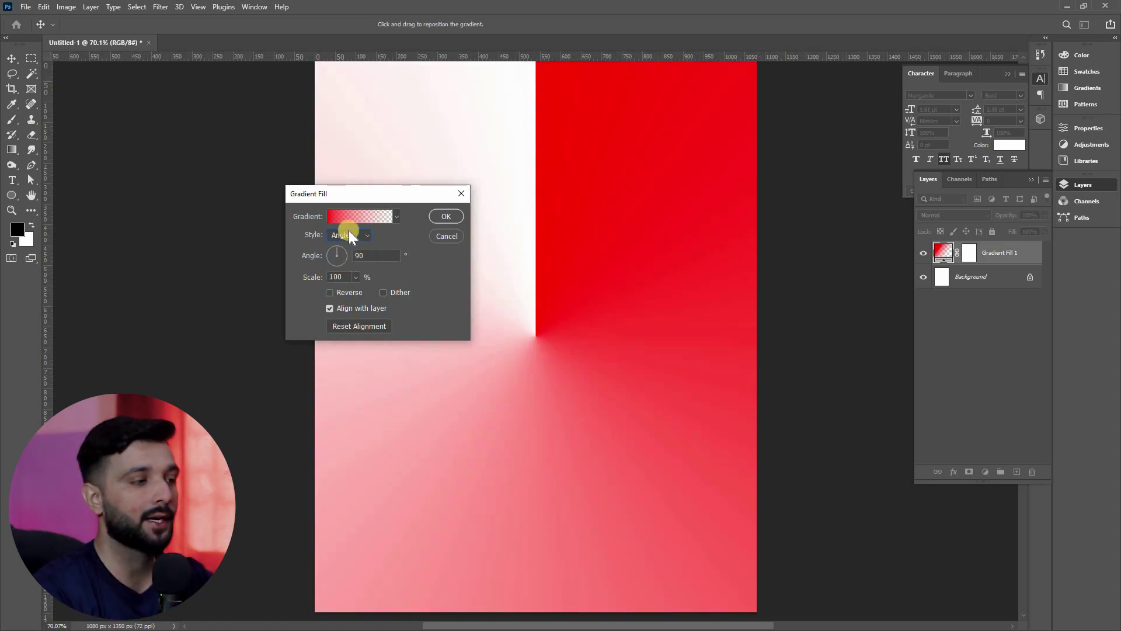
pyautogui.click(351, 275)
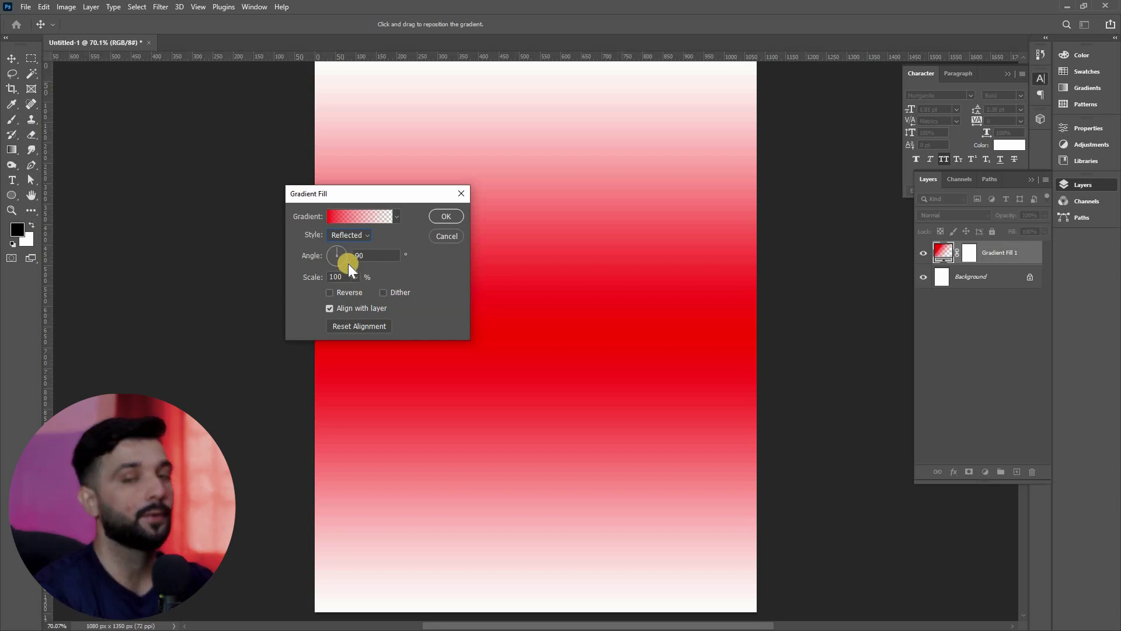
pyautogui.click(343, 233)
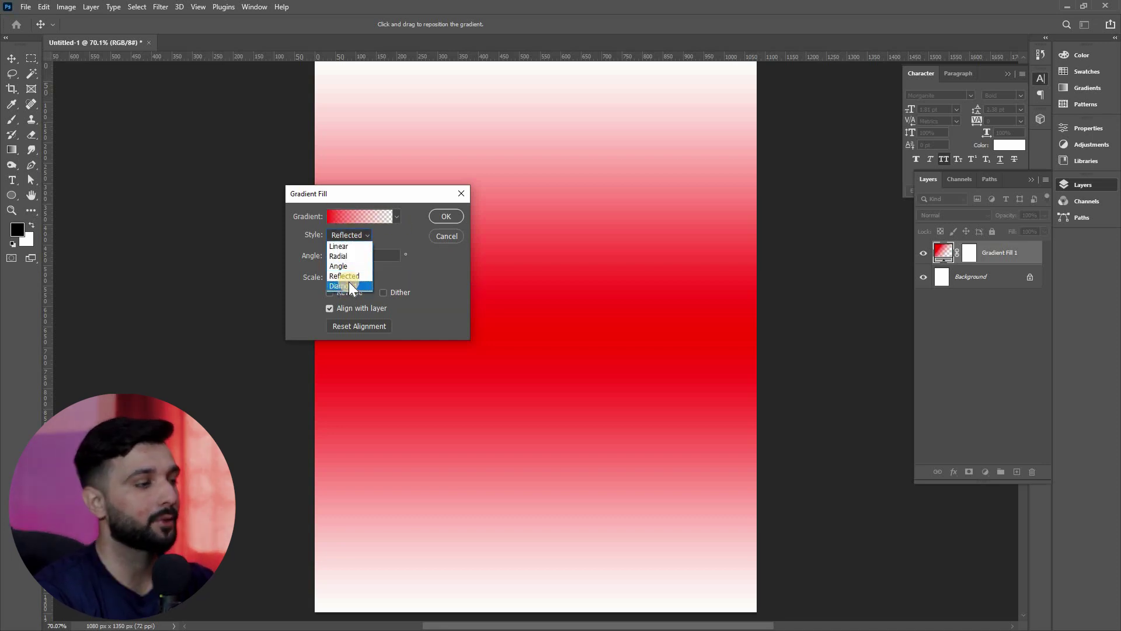
pyautogui.click(348, 282)
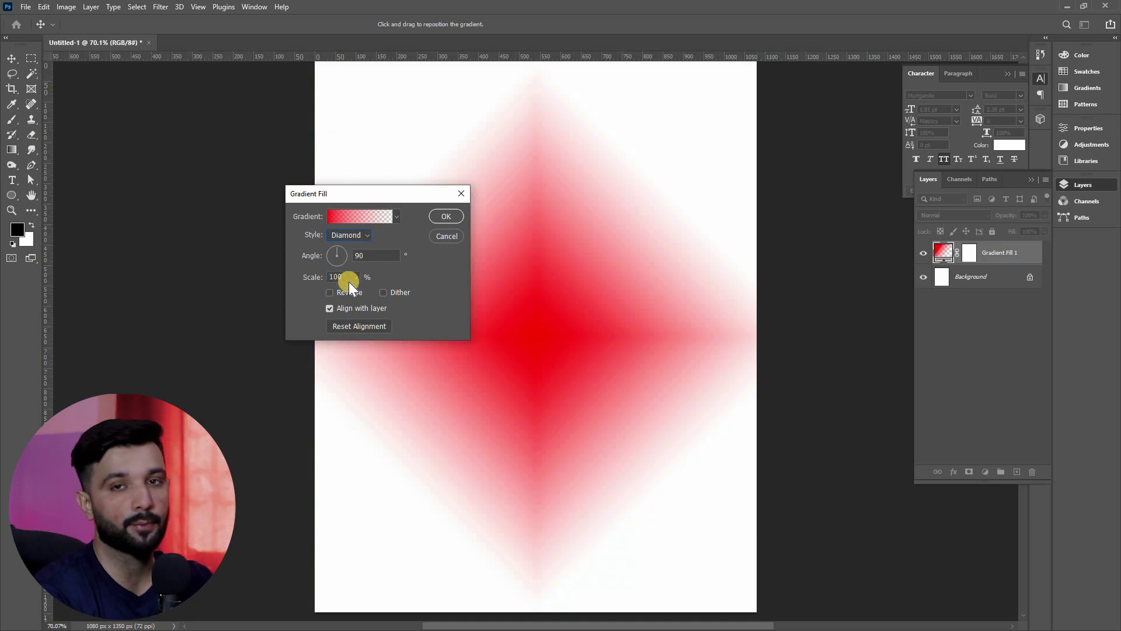
# Switch the gradient style back to Linear, change it to Radial and apply the fill.
pyautogui.click(362, 233)
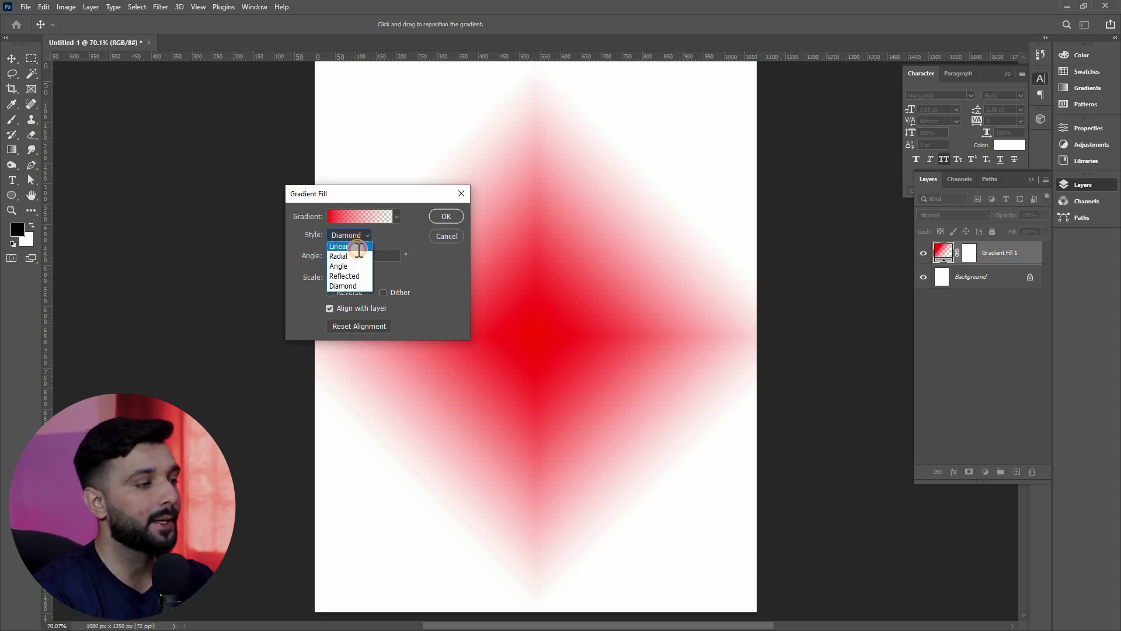
pyautogui.click(357, 243)
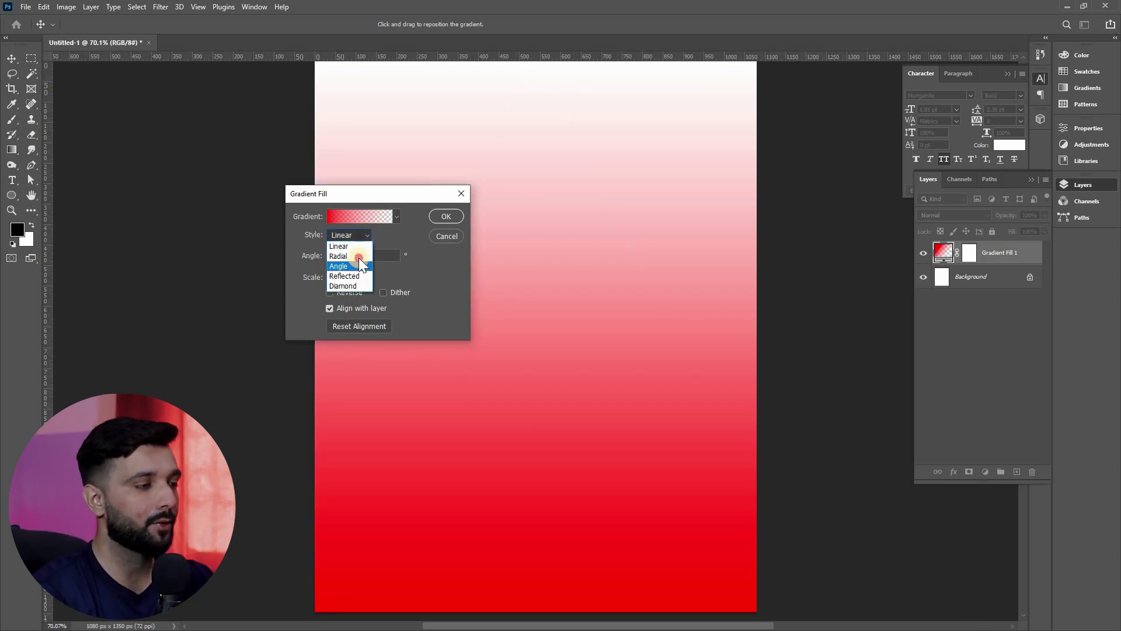
pyautogui.click(357, 256)
pyautogui.click(446, 216)
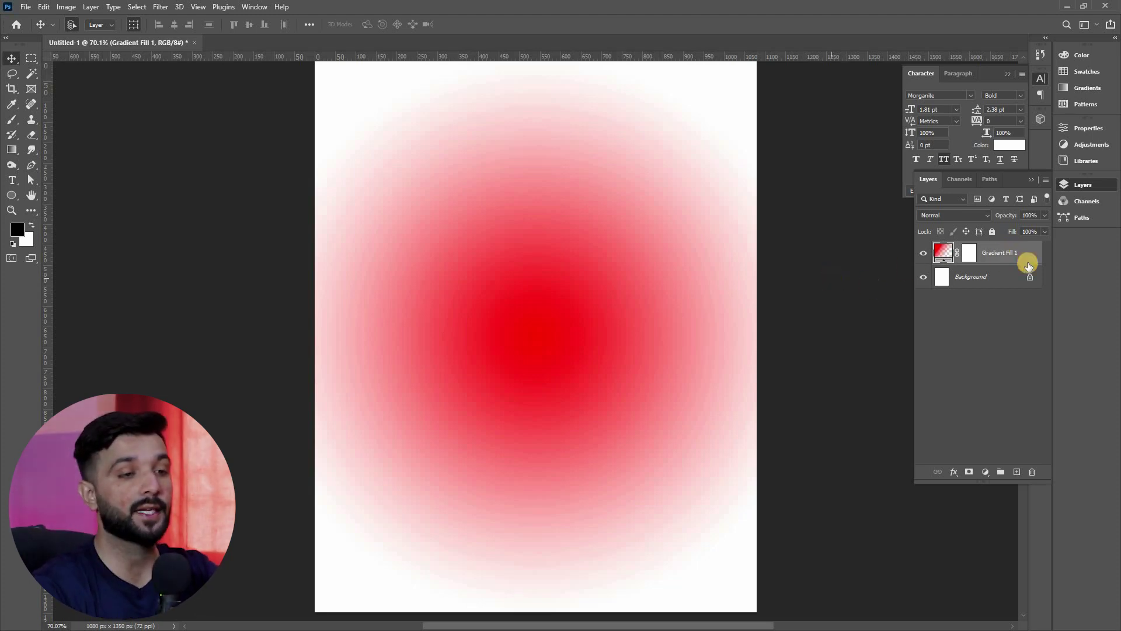
# Delete the red gradient fill layer above the Background.
pyautogui.keyDown('ctrl'); pyautogui.click(1028, 260); pyautogui.keyUp('ctrl')
pyautogui.keyDown('ctrl'); pyautogui.click(1030, 260); pyautogui.keyUp('ctrl')
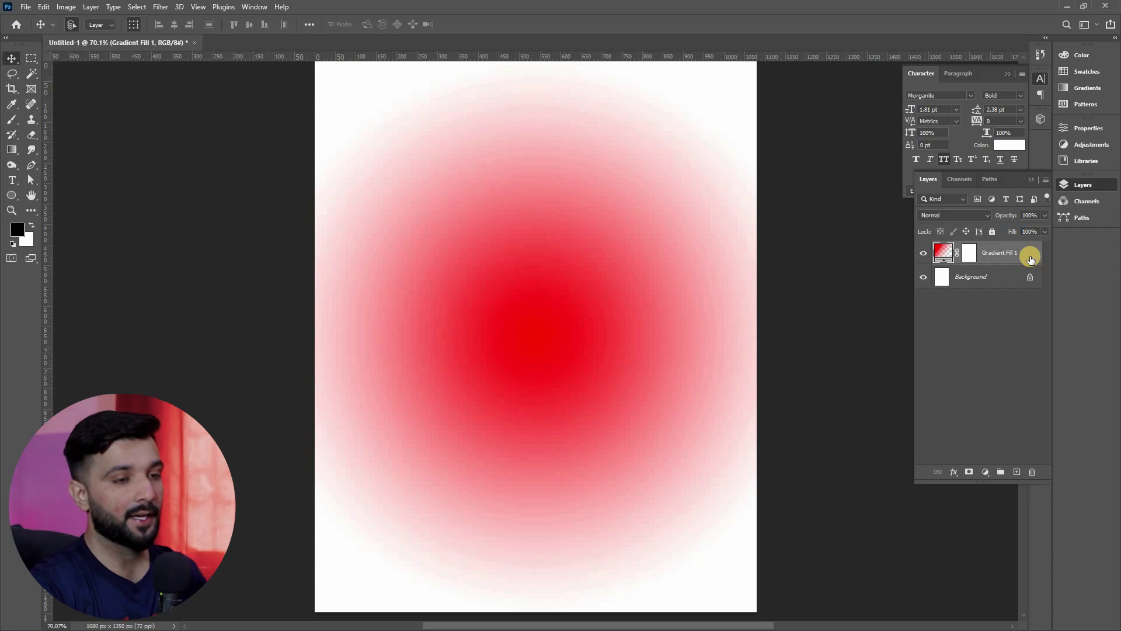
pyautogui.press('Delete')
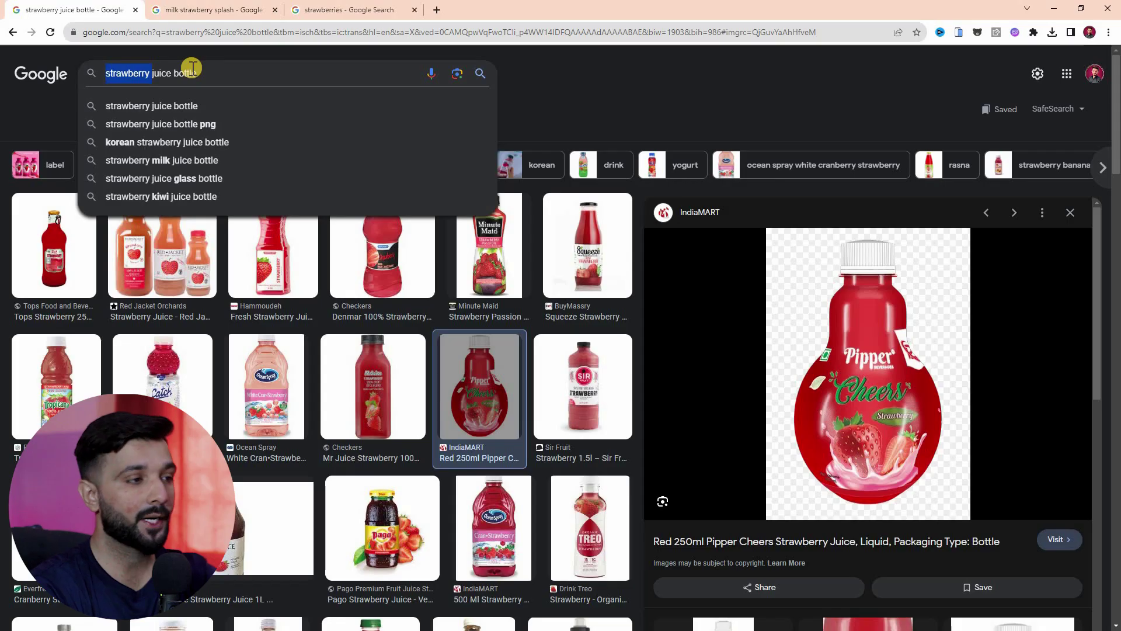
# Switch to the browser's Google Images results and examine the search phrase "strawberry juice bottle" word by word.
pyautogui.click(165, 73)
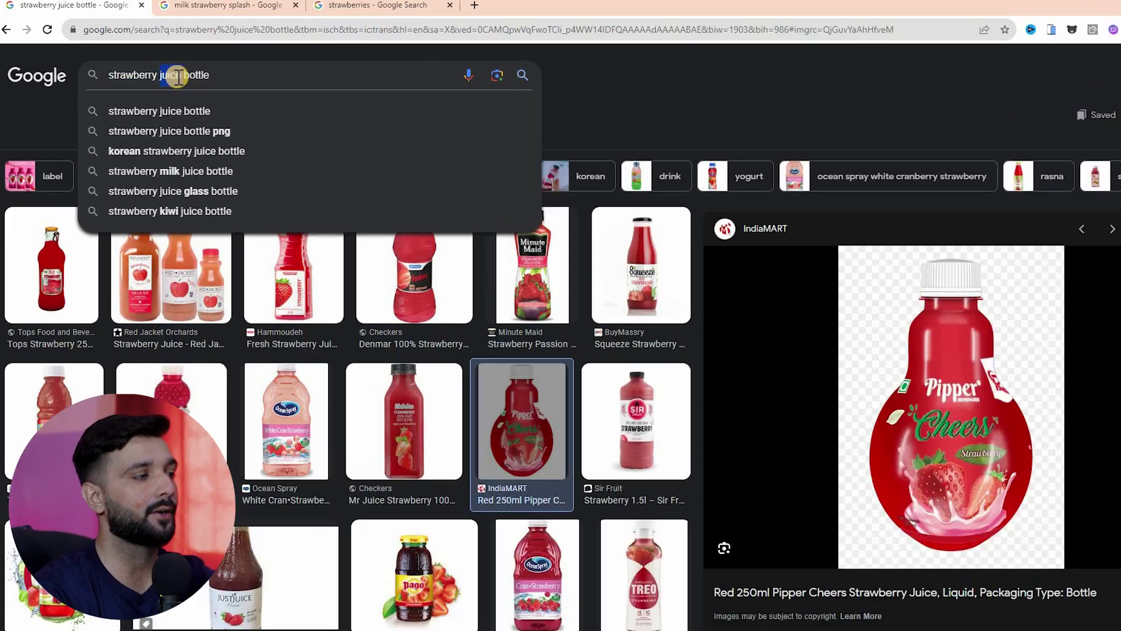
pyautogui.doubleClick(162, 73)
pyautogui.doubleClick(114, 73)
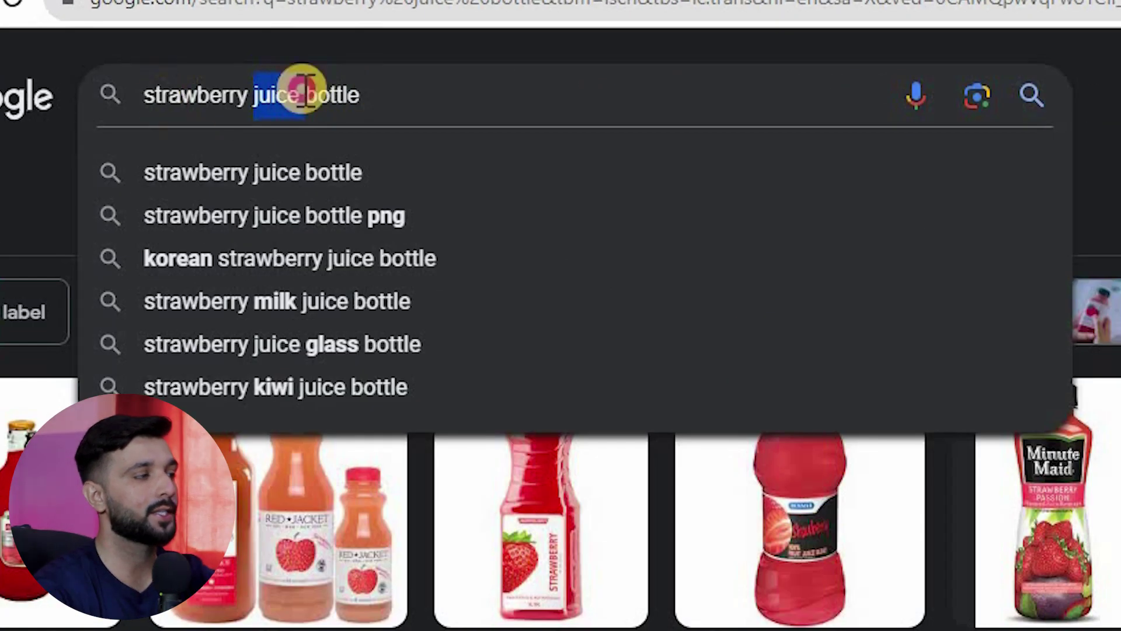
pyautogui.doubleClick(292, 95)
pyautogui.doubleClick(330, 95)
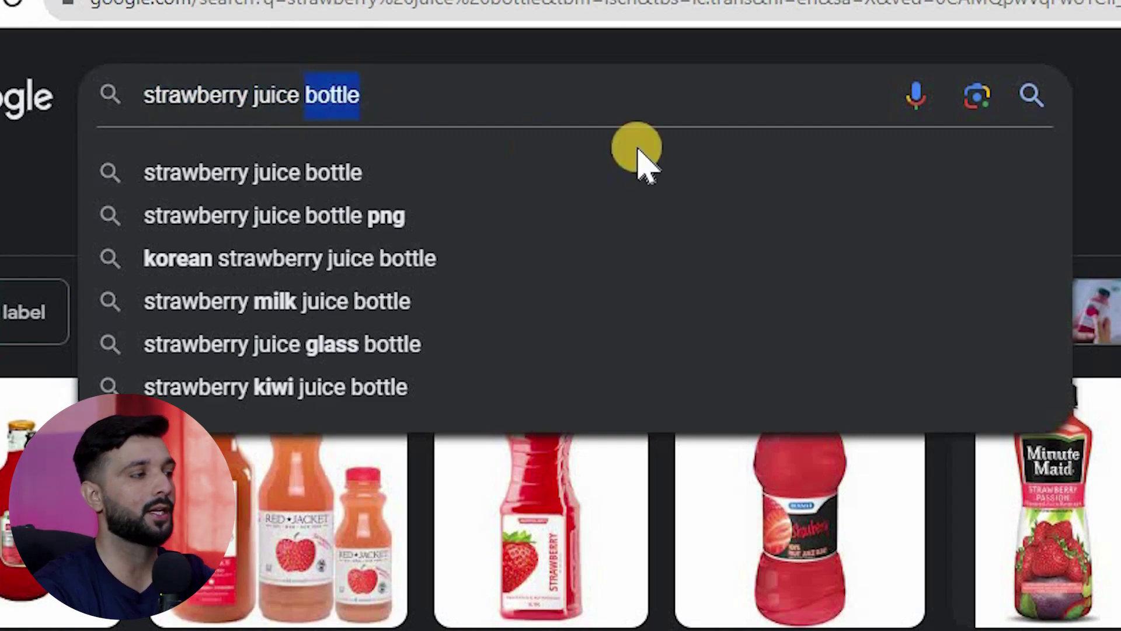
pyautogui.click(548, 86)
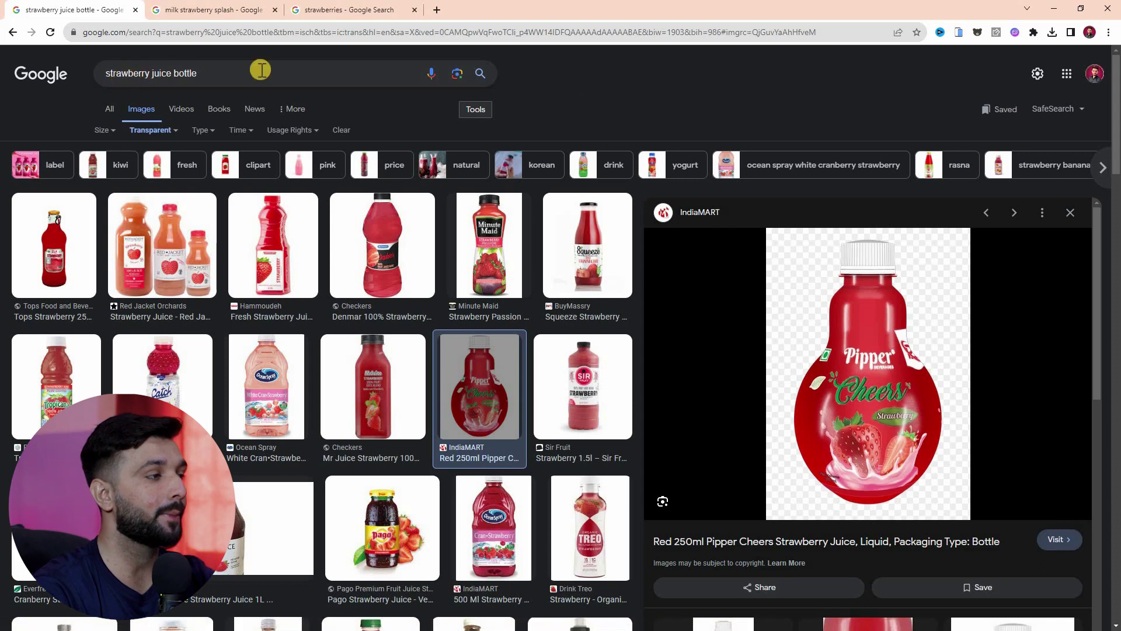
# Search Google for "bottle" in a new browser tab and show the image results.
pyautogui.click(437, 10)
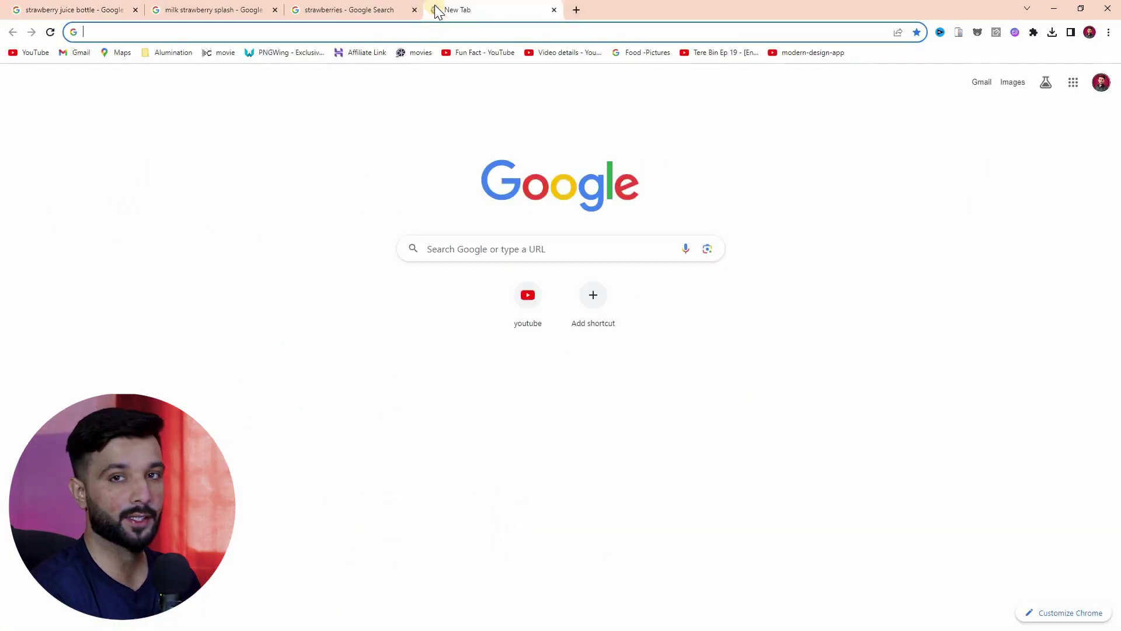
pyautogui.write('bottle')
pyautogui.press('Return')
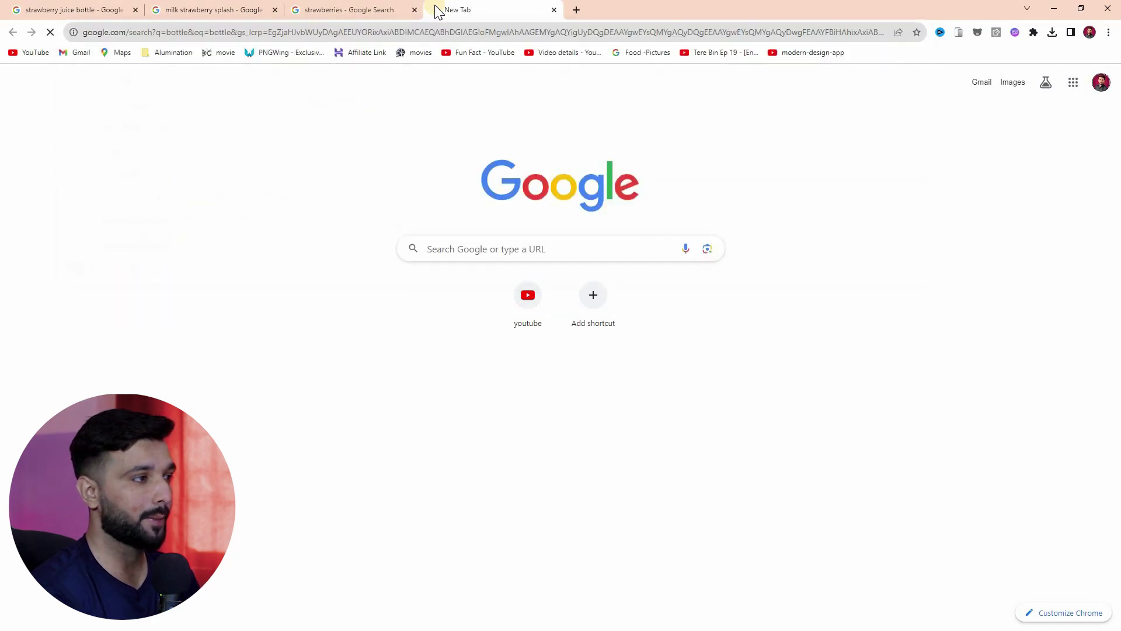
pyautogui.click(183, 111)
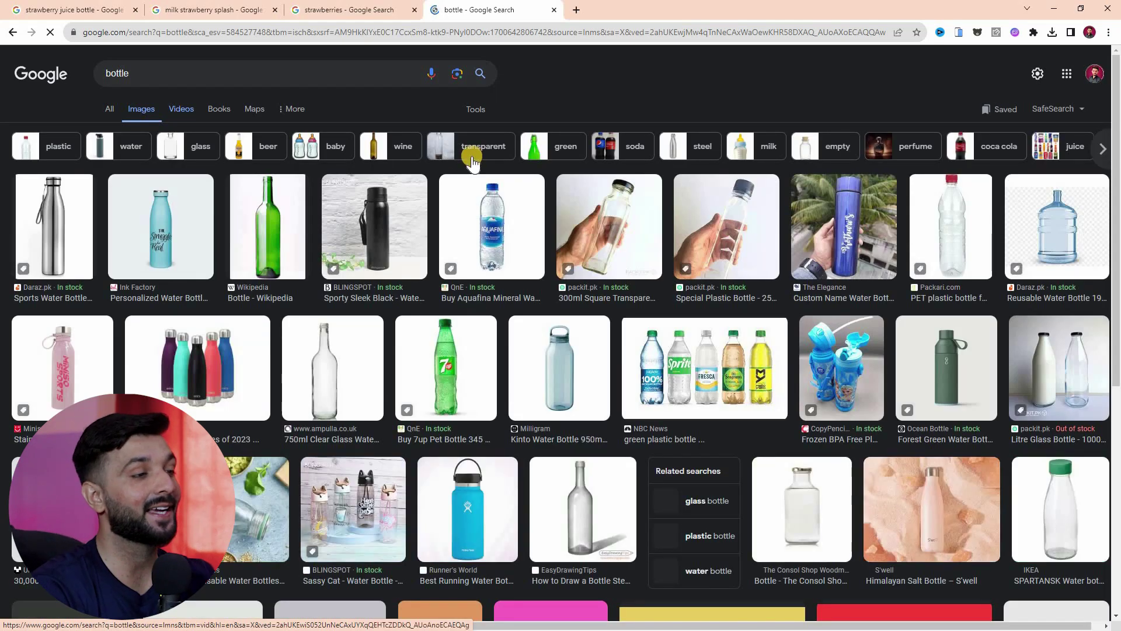
# Filter the bottle images to the Transparent colour option and preview the Pepsi bottle image.
pyautogui.click(475, 111)
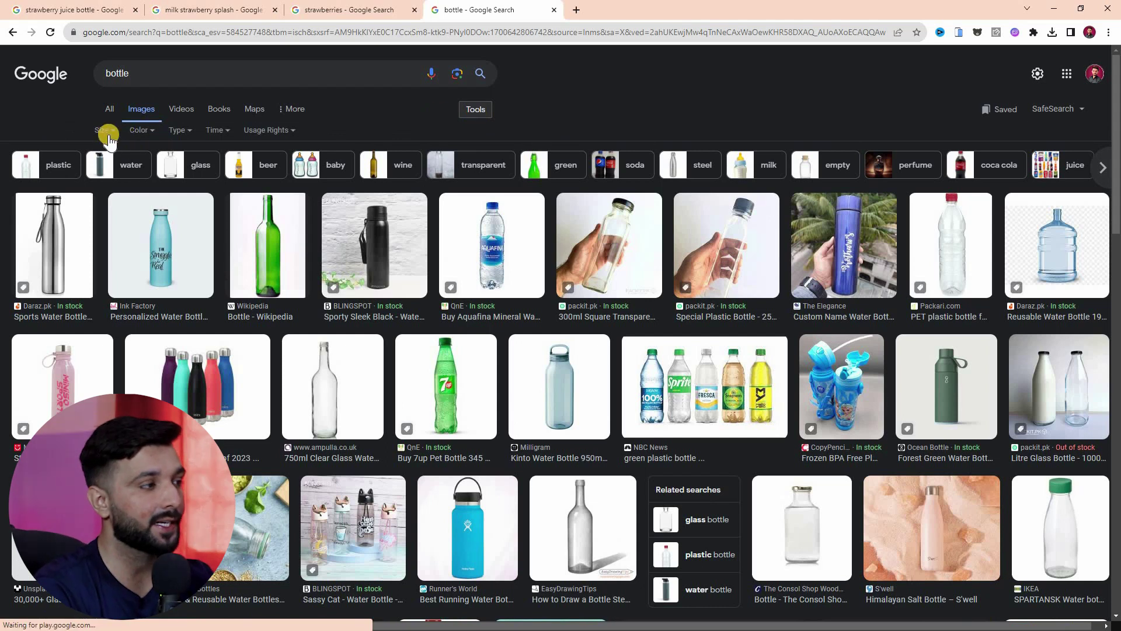
pyautogui.click(146, 132)
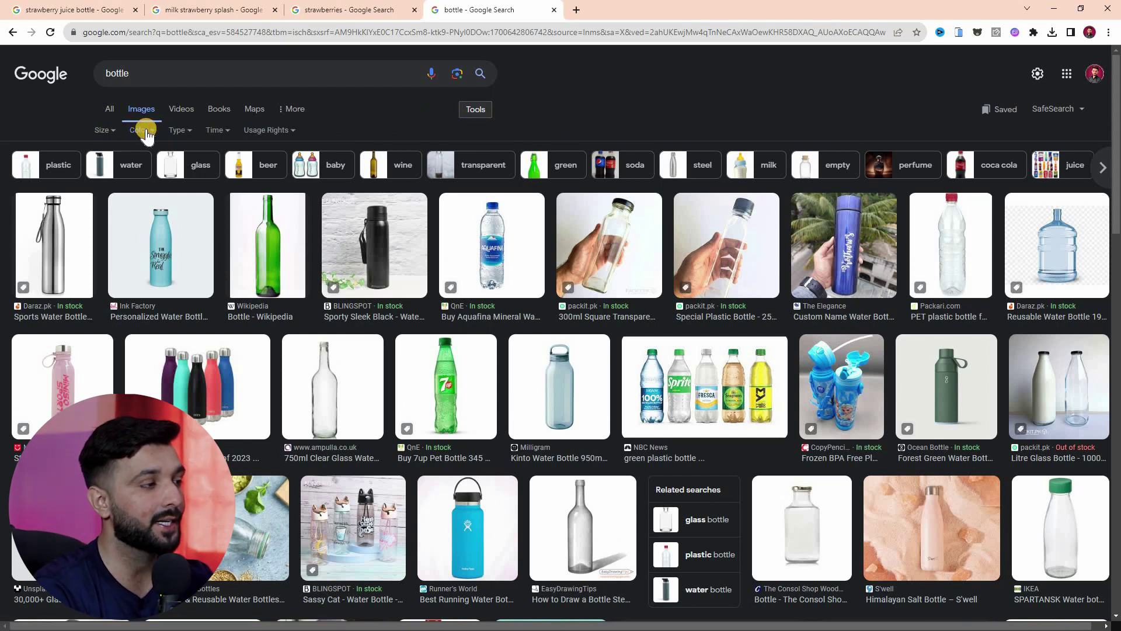
pyautogui.click(152, 186)
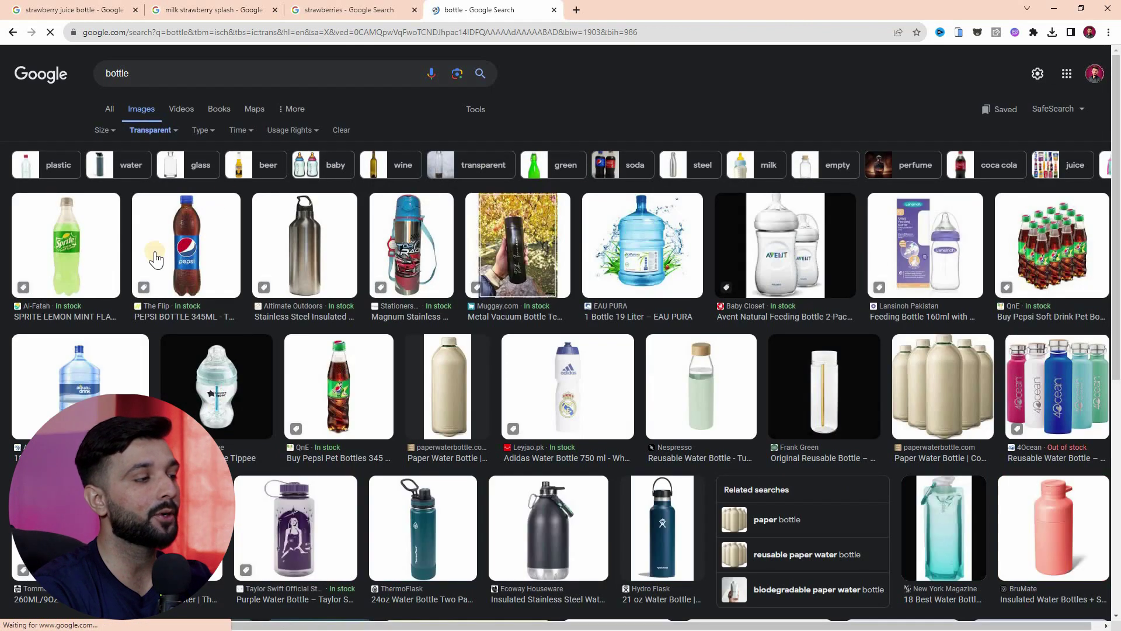
pyautogui.click(1033, 265)
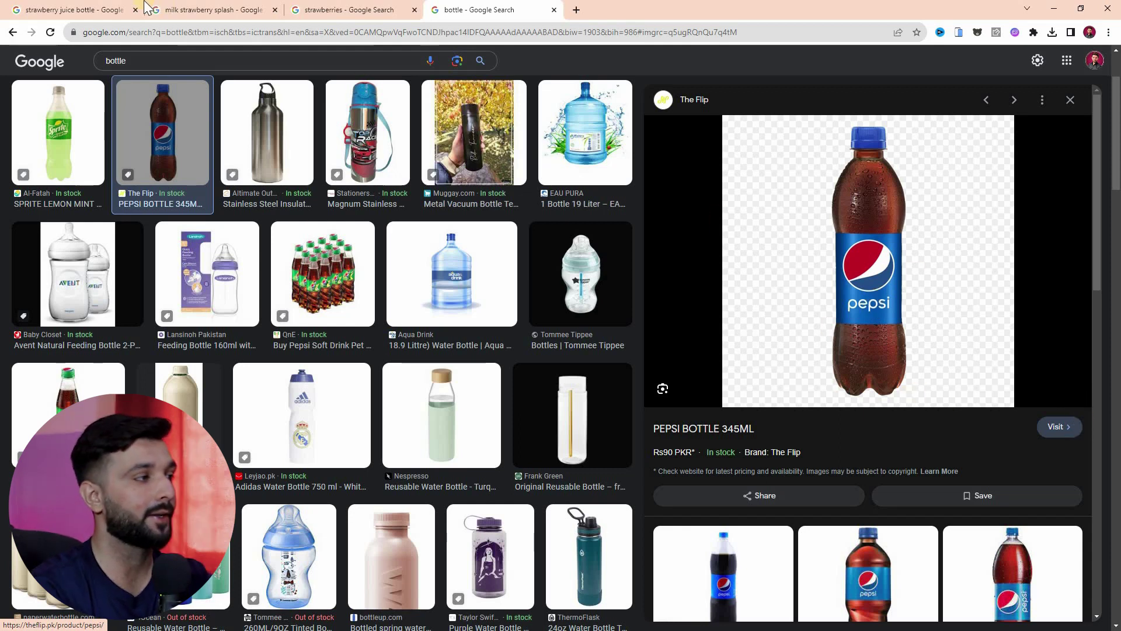
# From the "strawberry juice bottle" results, save the Pipper Cheers bottle image to Downloads as 250ml-strawberry-juice-500x500.webp.
pyautogui.click(70, 10)
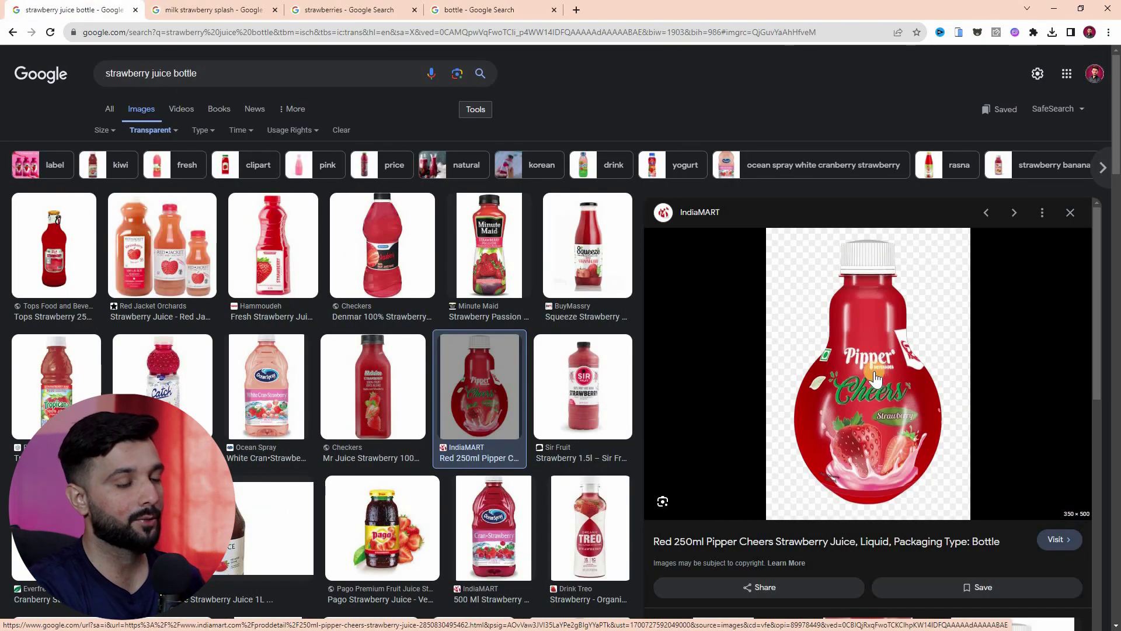
pyautogui.rightClick(846, 327)
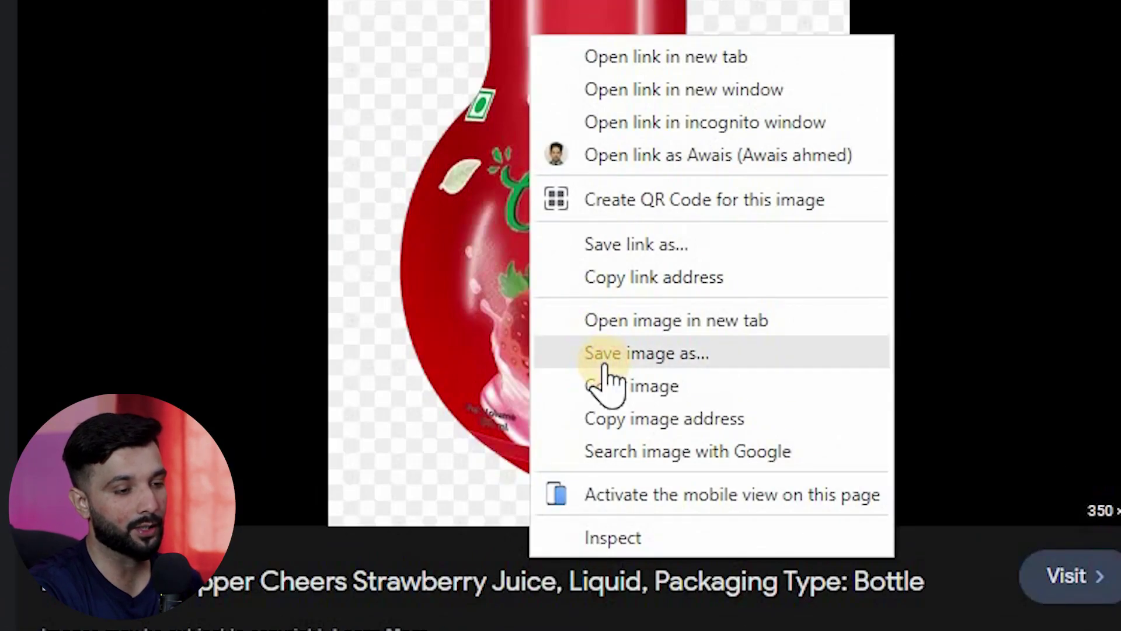
pyautogui.click(604, 361)
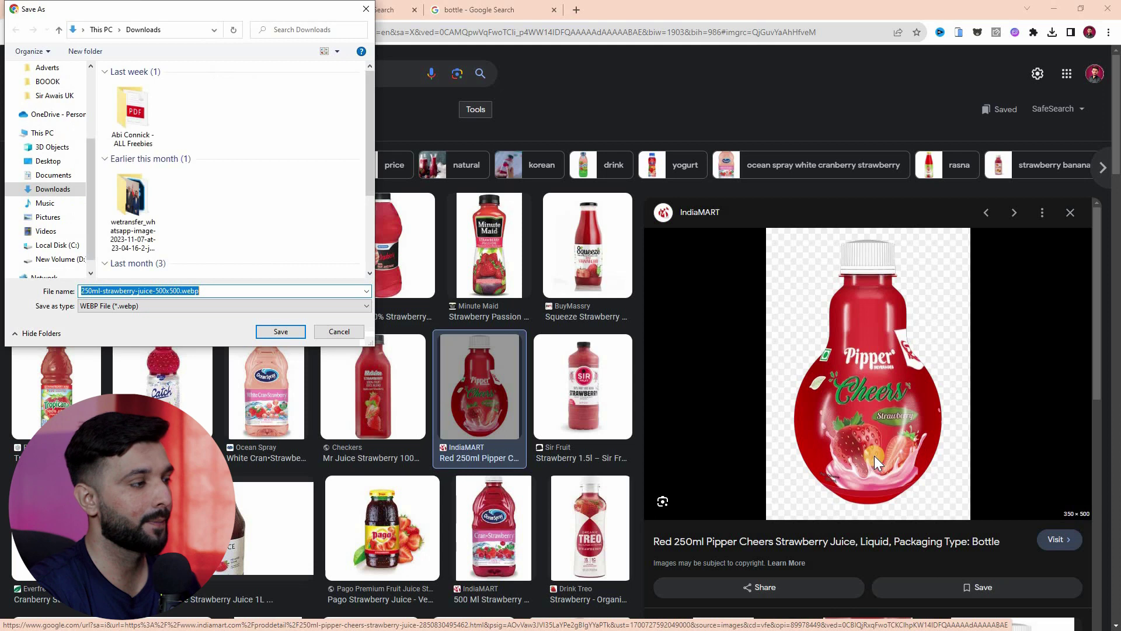
pyautogui.press('Return')
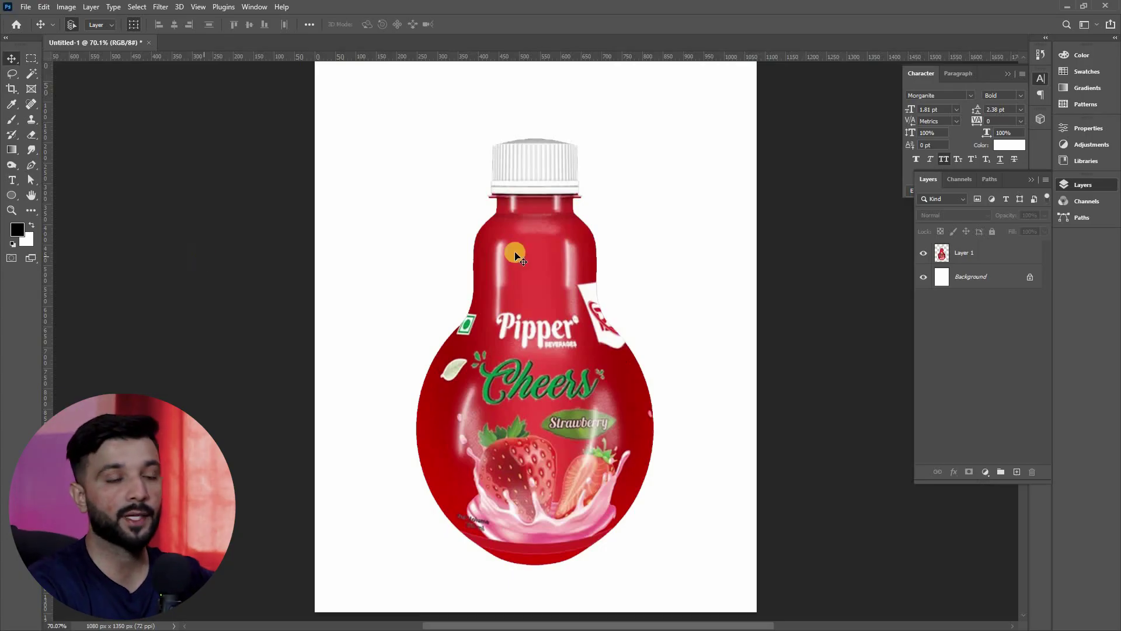
pyautogui.click(542, 303)
pyautogui.click(749, 310)
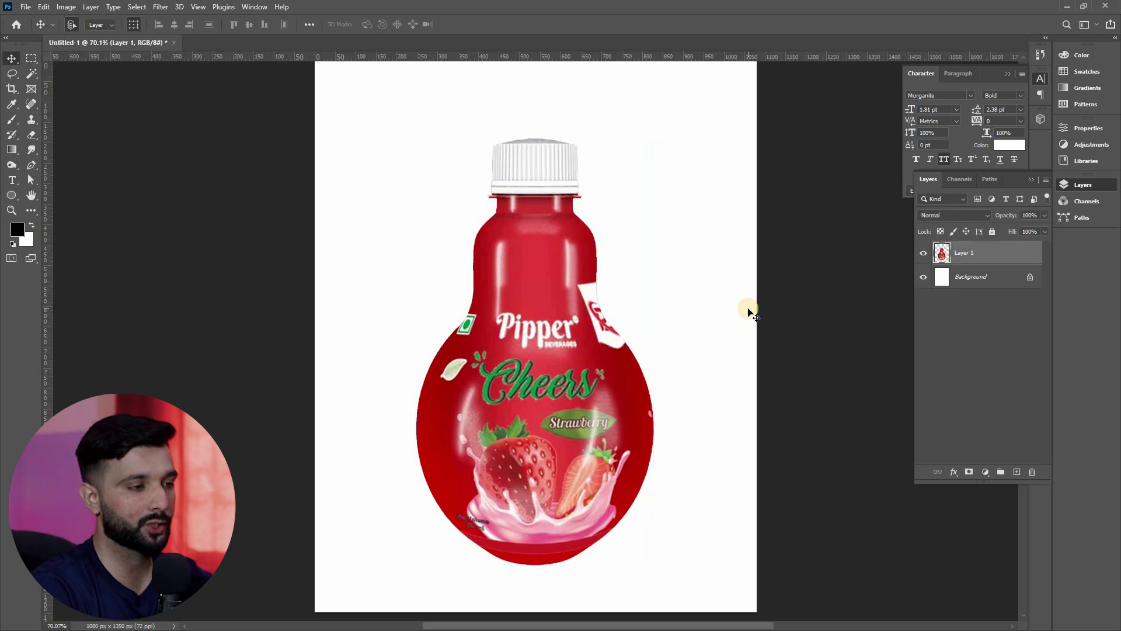
pyautogui.click(558, 307)
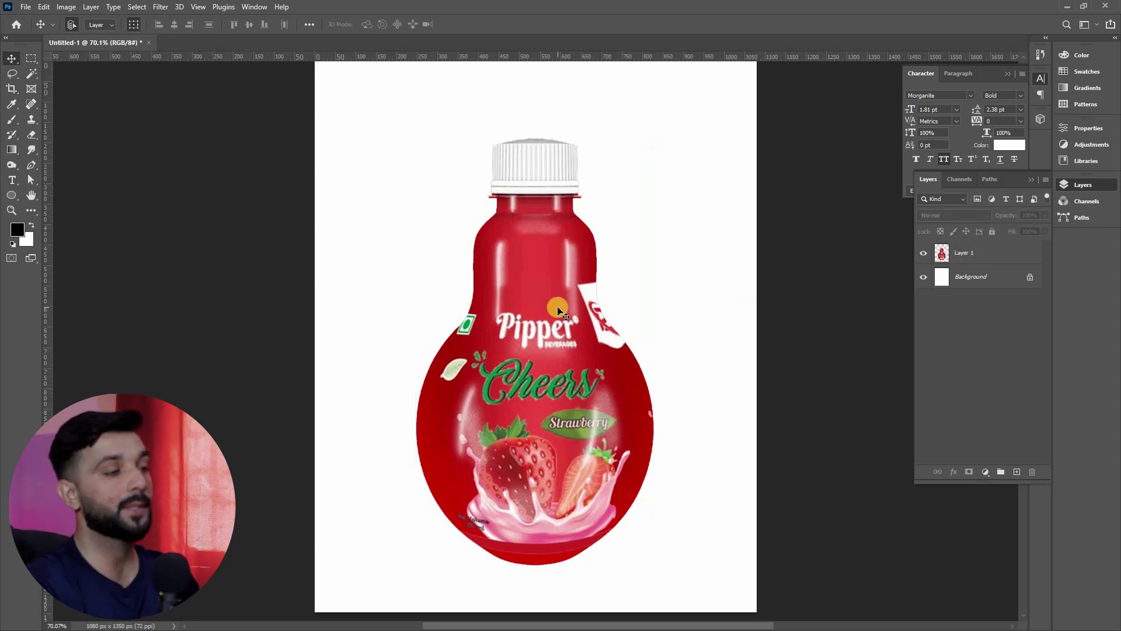
pyautogui.click(675, 271)
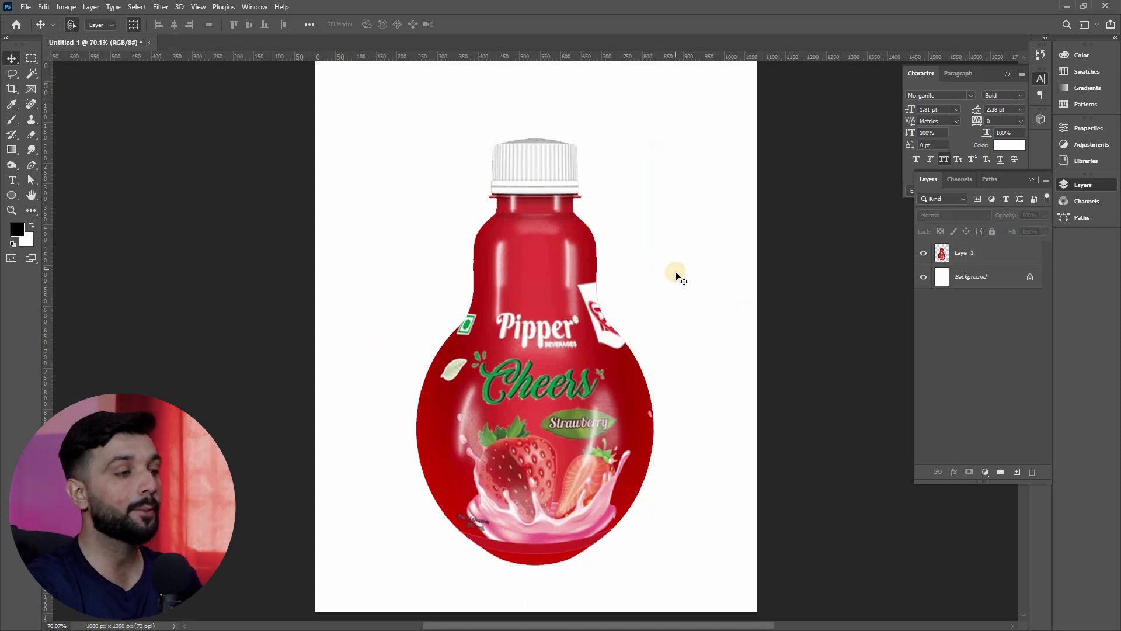
# Add a Gradient fill layer directly above the Background, beneath the bottle layer.
pyautogui.click(969, 276)
pyautogui.click(986, 472)
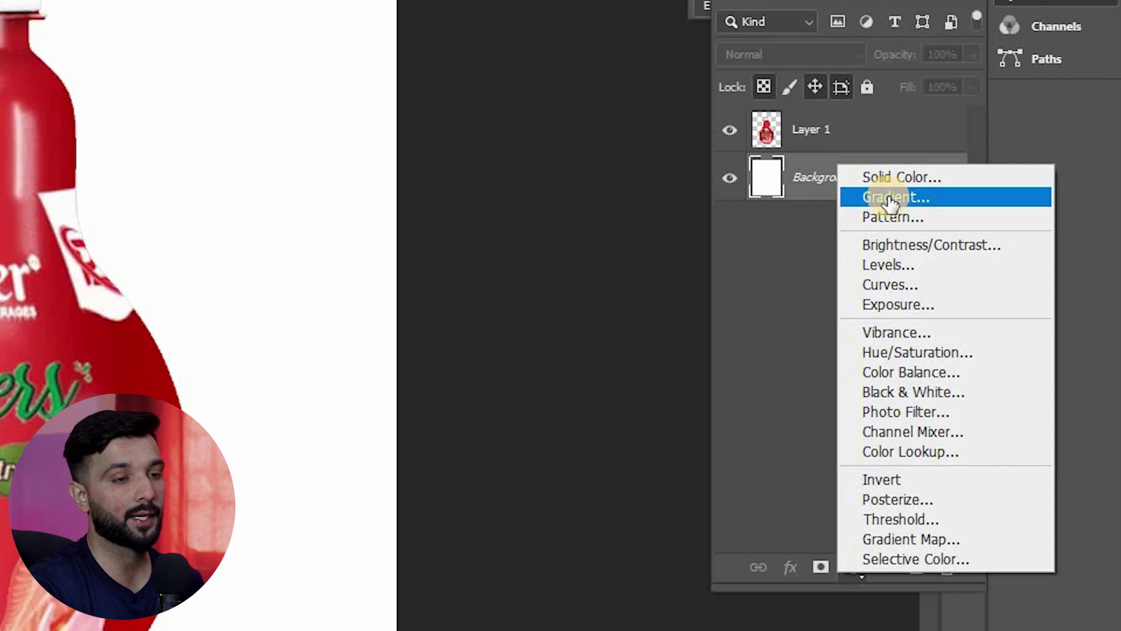
pyautogui.click(892, 198)
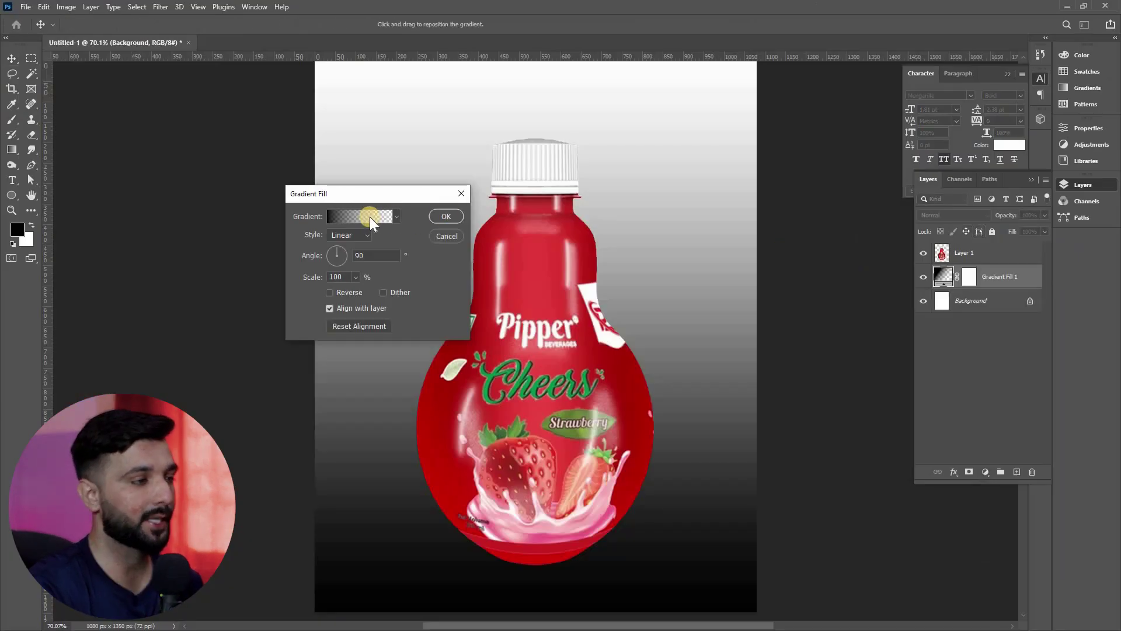
# Set the gradient's starting colour stop to a light pink (#fecfcf) sampled from the highlight near the bottle's neck.
pyautogui.click(369, 216)
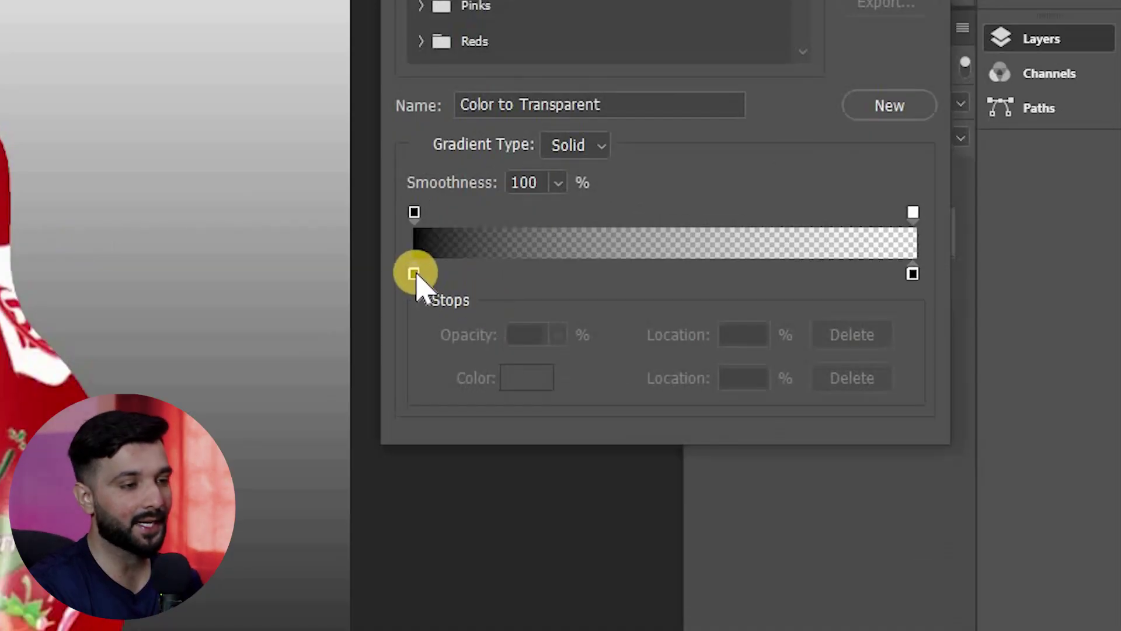
pyautogui.doubleClick(414, 274)
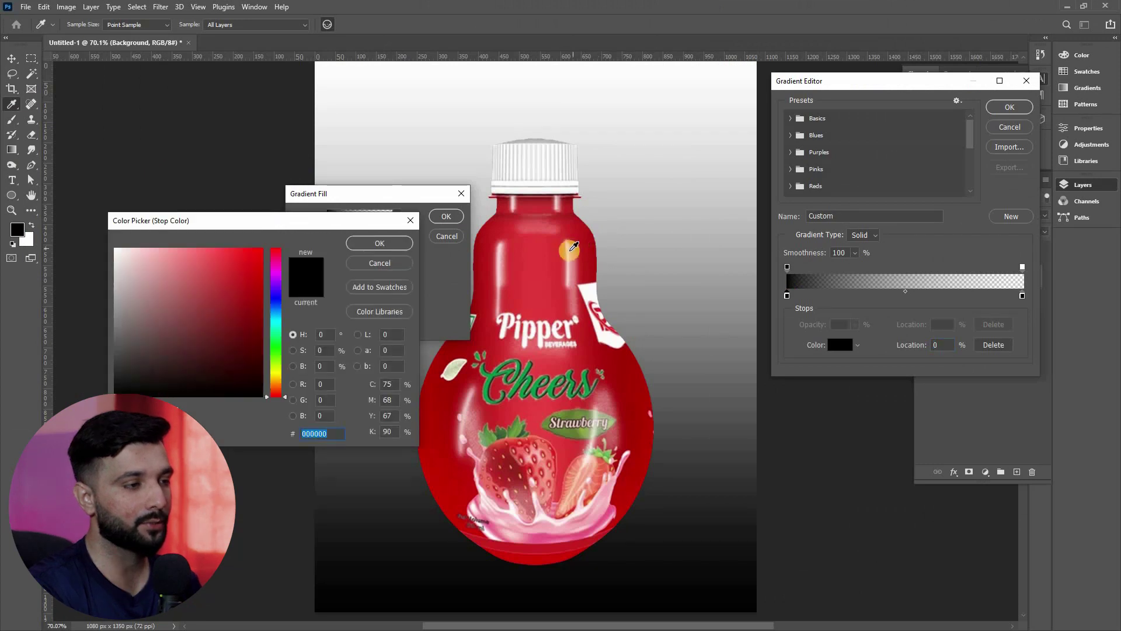
pyautogui.click(569, 250)
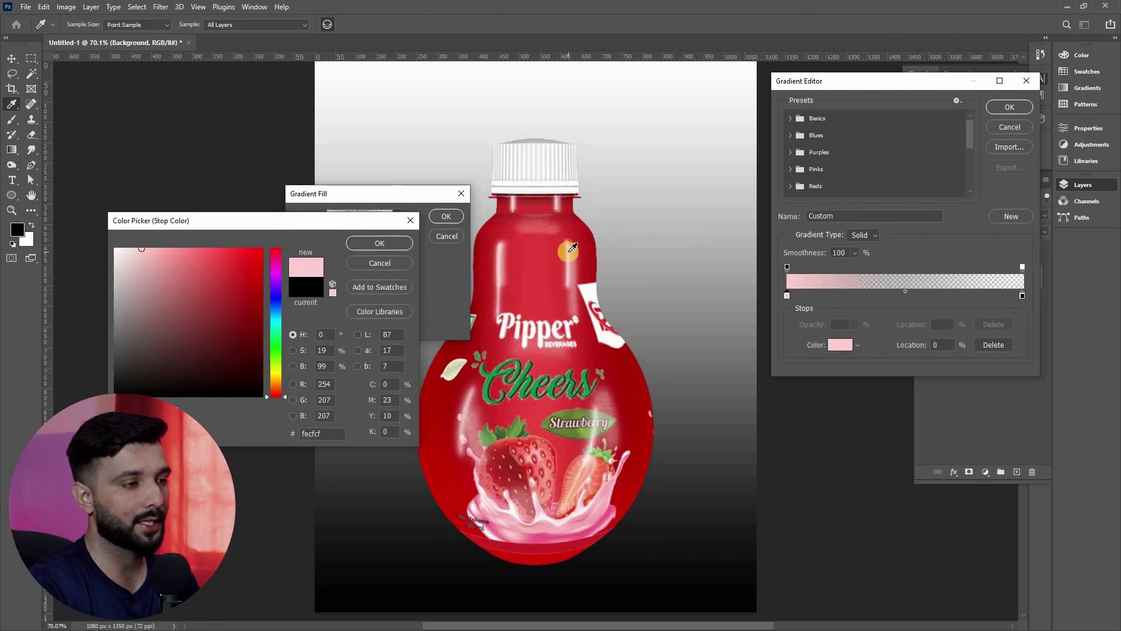
pyautogui.click(380, 243)
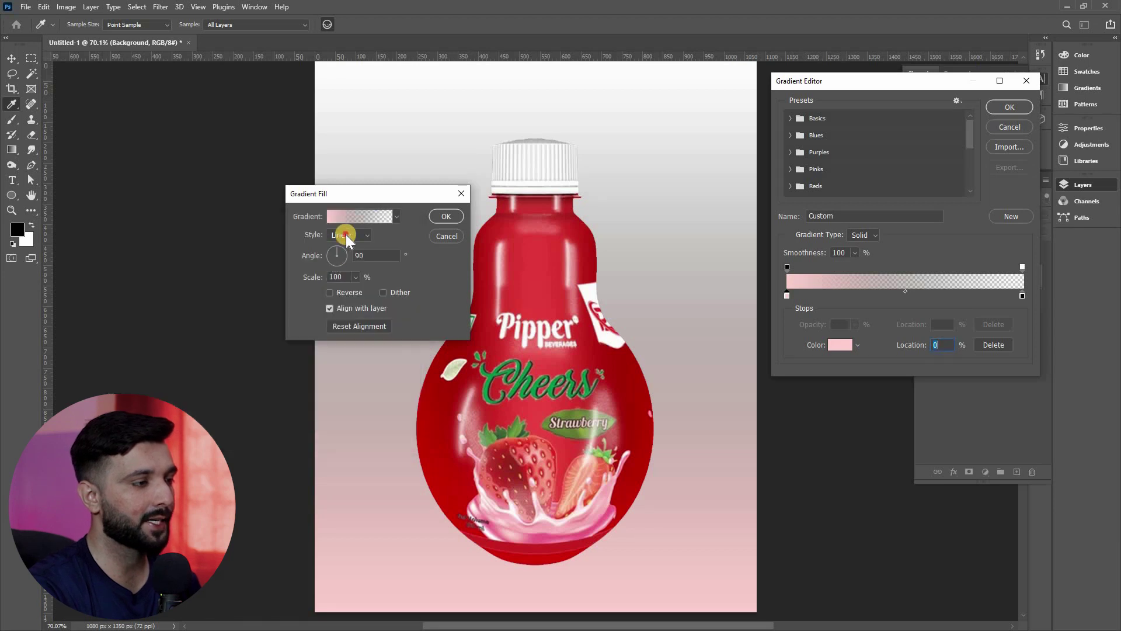
pyautogui.click(1010, 107)
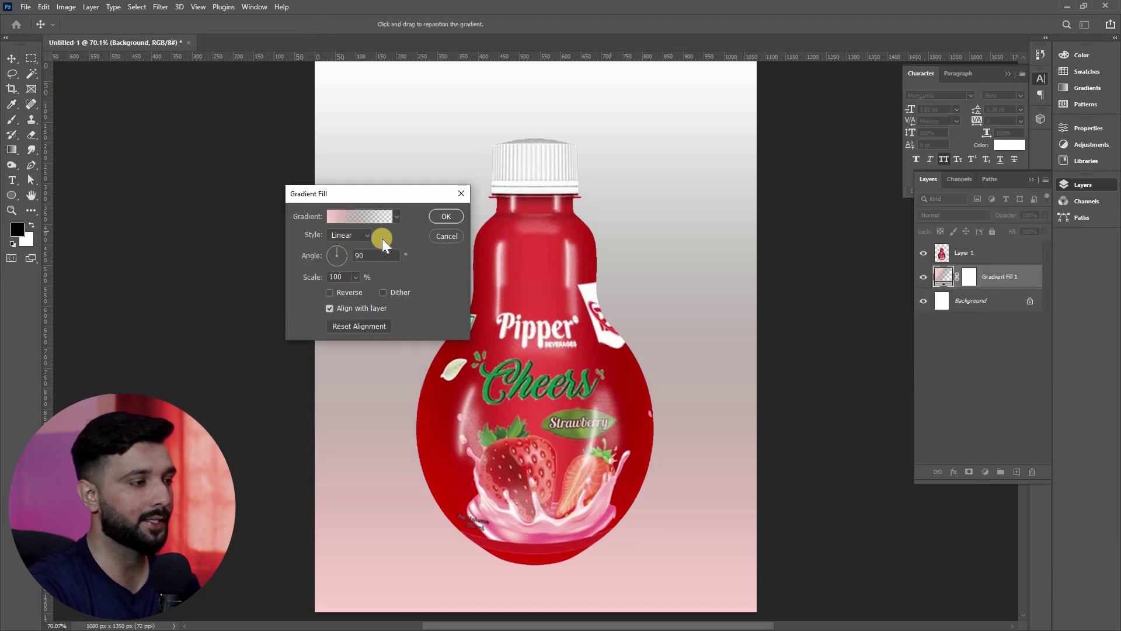
# Change the gradient fill's style to Radial.
pyautogui.click(362, 254)
pyautogui.click(316, 118)
pyautogui.click(327, 170)
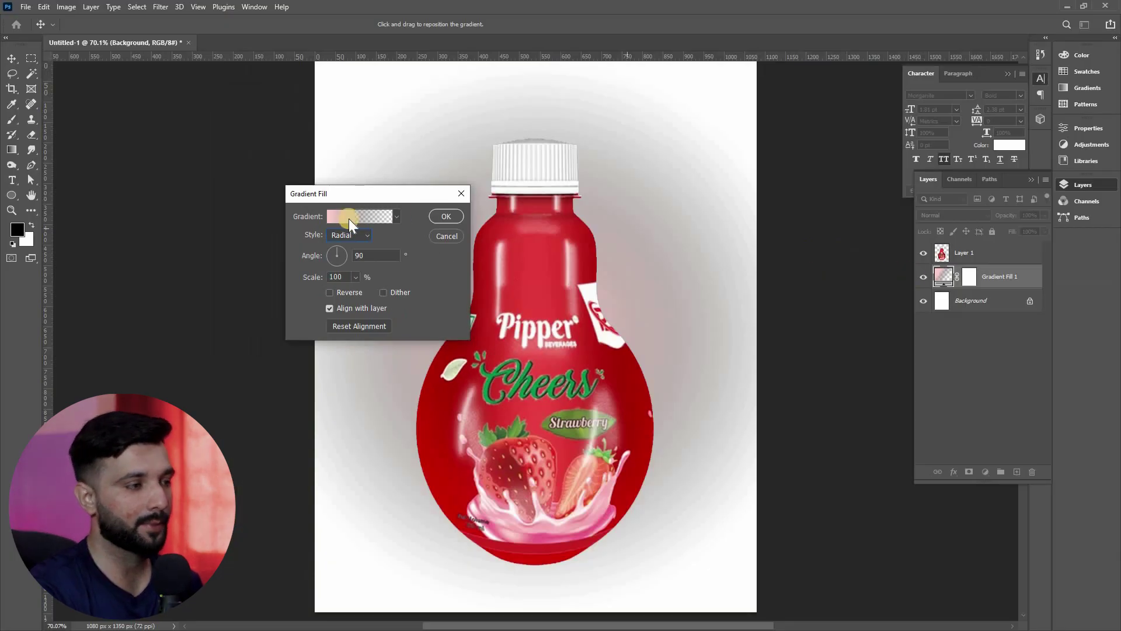
# Set the opacity stop at the gradient's 100% location to 100% and accept the edited gradient.
pyautogui.click(1021, 269)
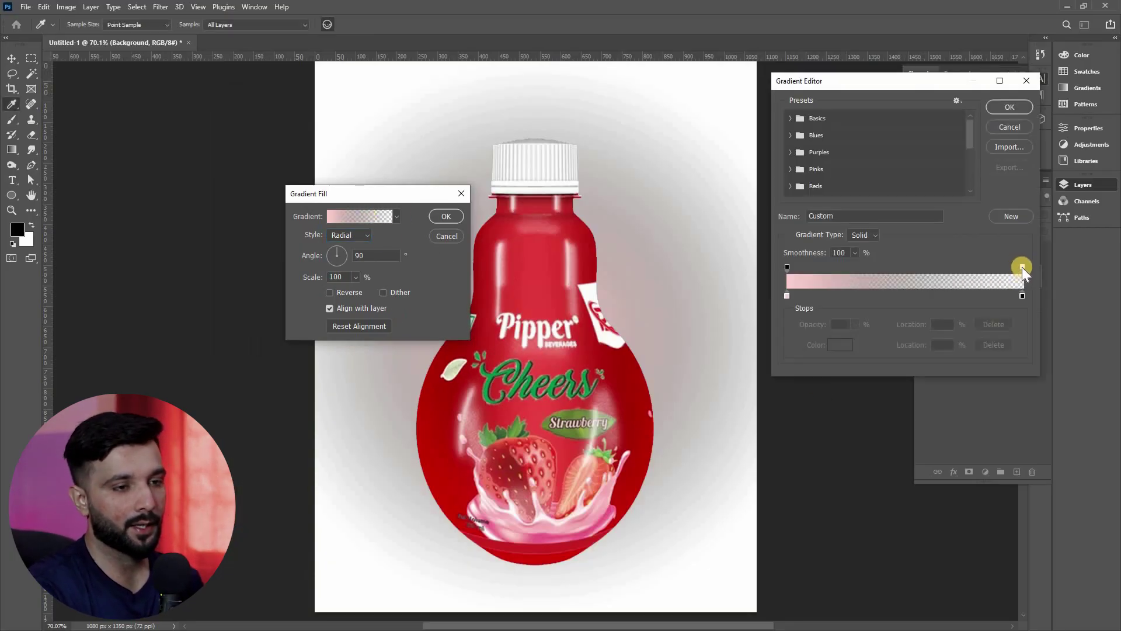
pyautogui.click(840, 324)
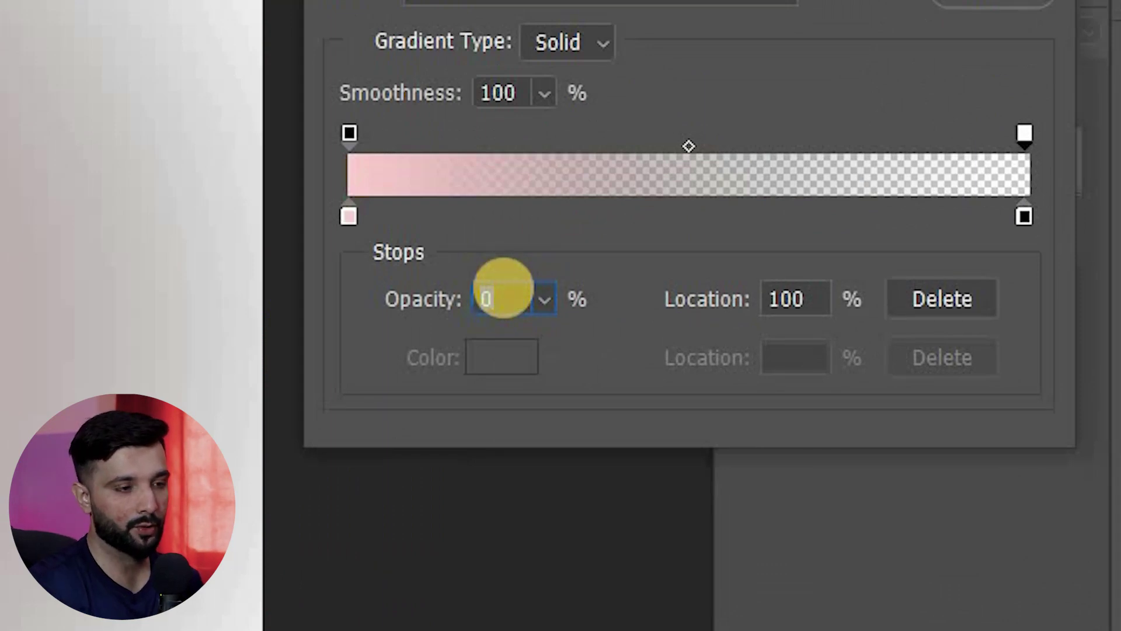
pyautogui.write('100')
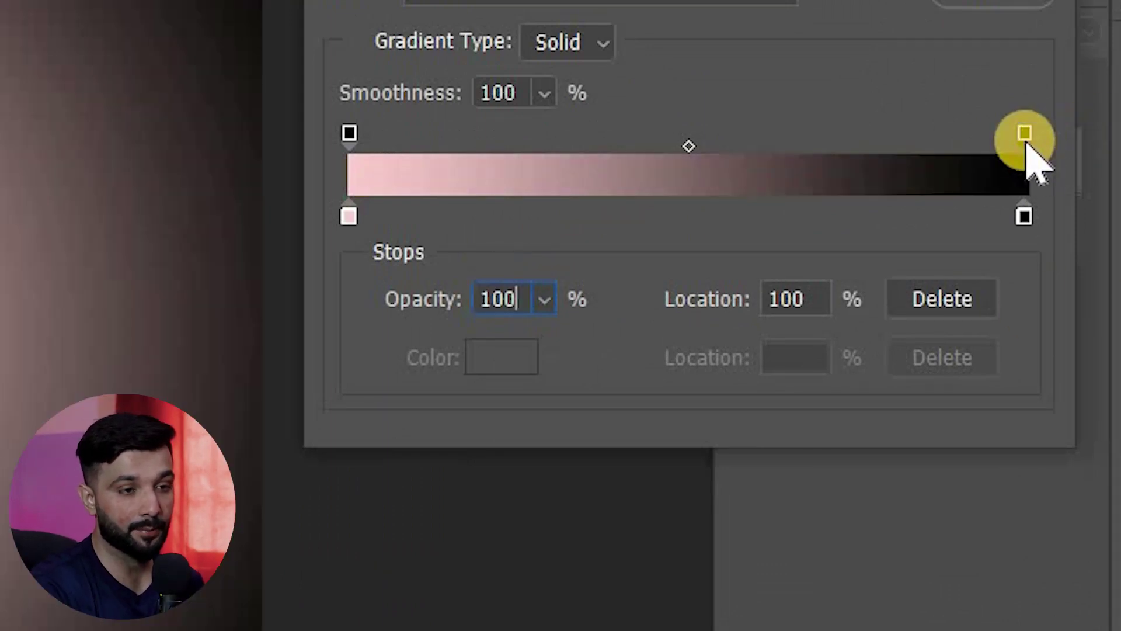
pyautogui.click(1025, 133)
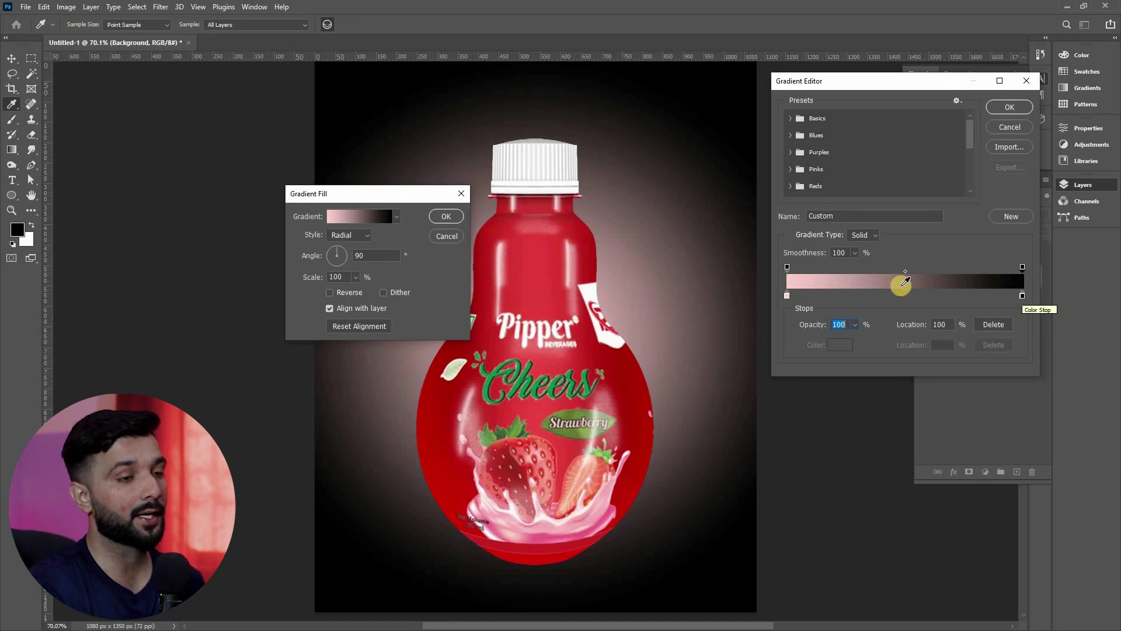
pyautogui.press('Return')
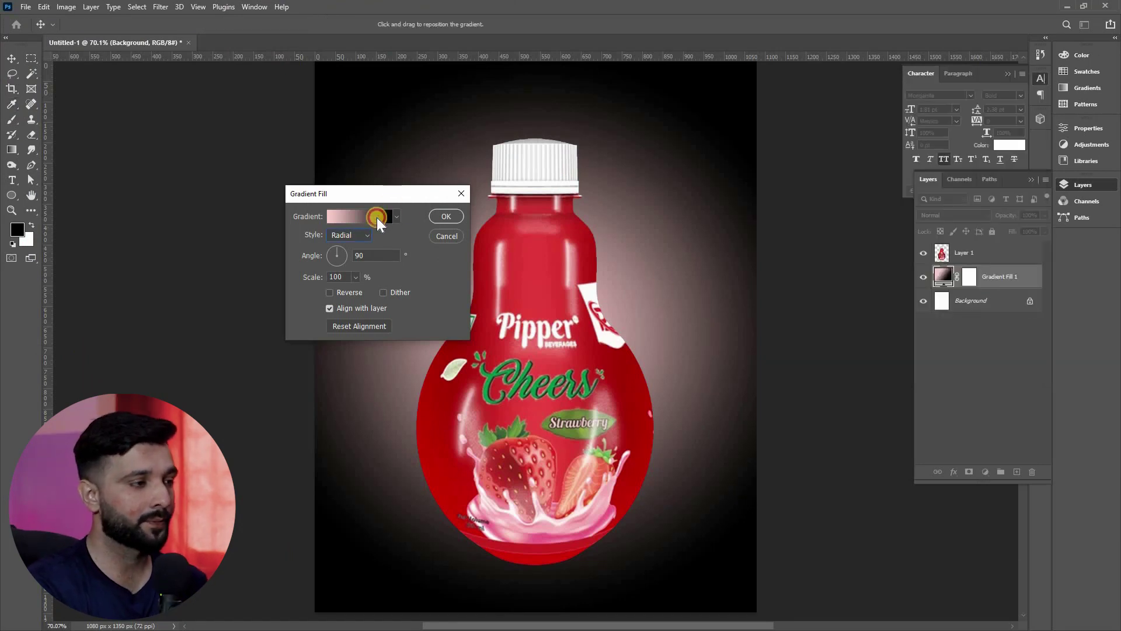
# Set the gradient's end colour stop to a dark red, about #b81616, sampled and resampled from the bottle's shoulder edge.
pyautogui.click(376, 217)
pyautogui.click(1022, 296)
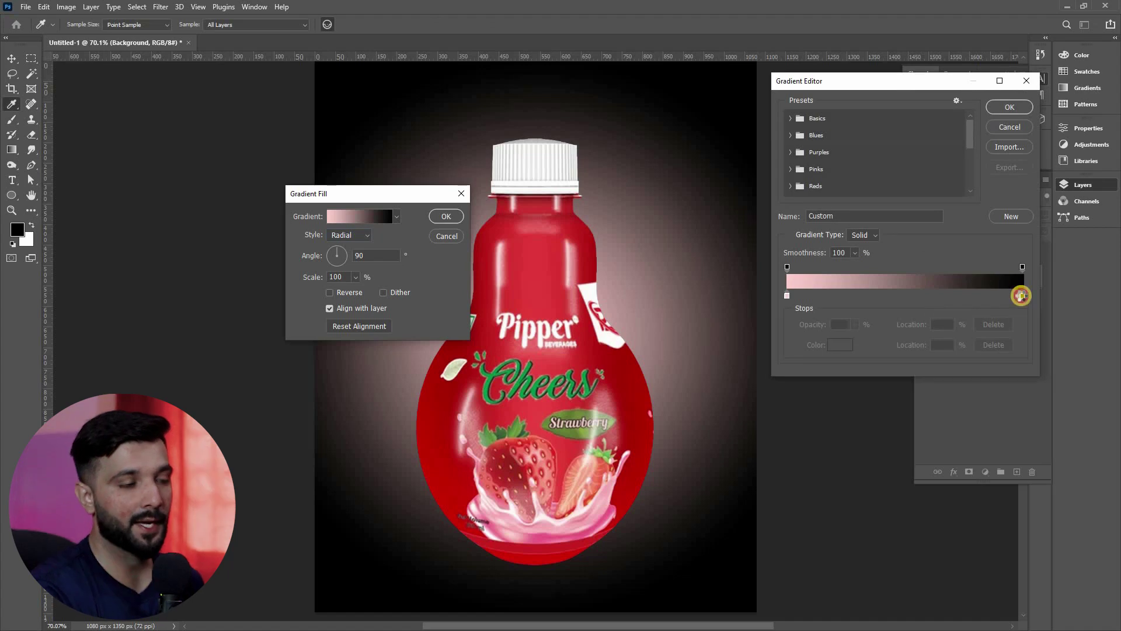
pyautogui.doubleClick(1021, 296)
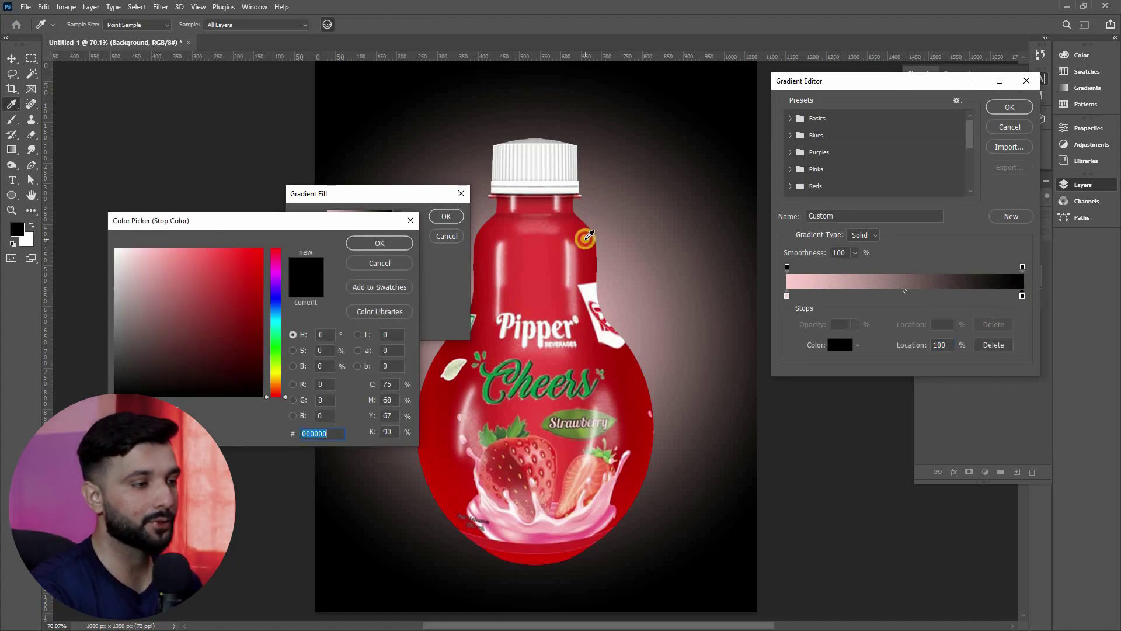
pyautogui.click(585, 238)
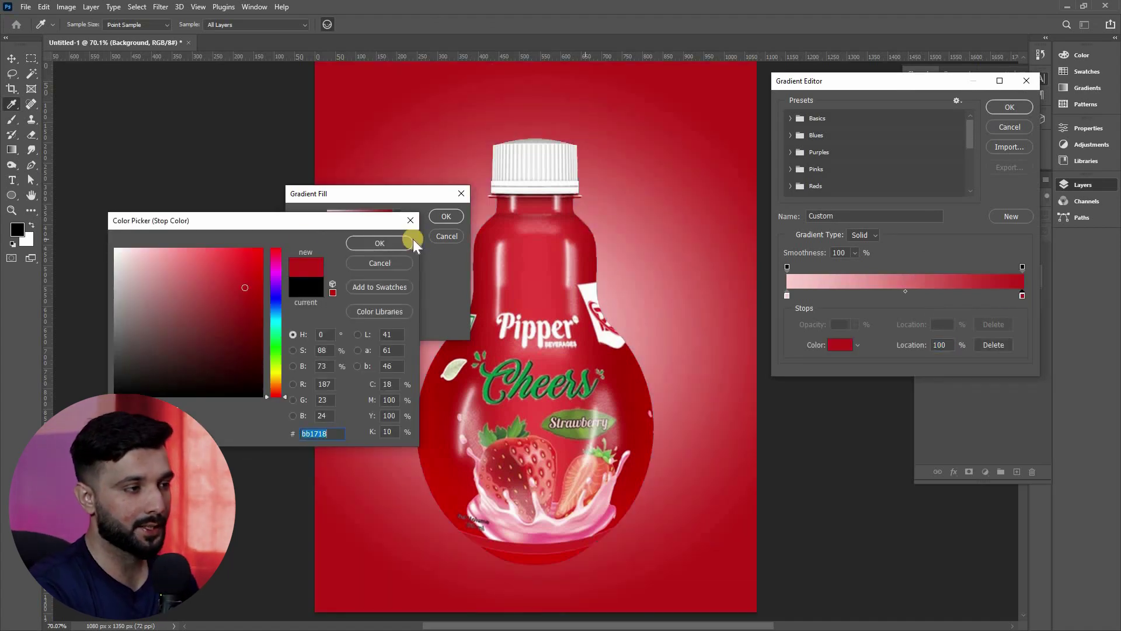
pyautogui.click(359, 245)
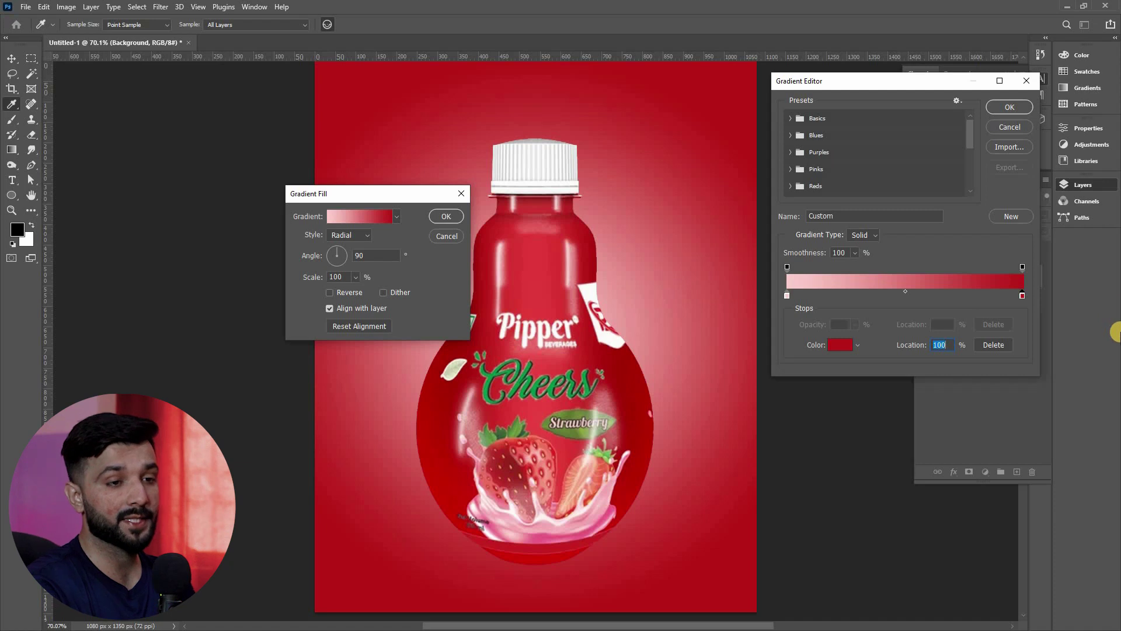
pyautogui.doubleClick(1023, 296)
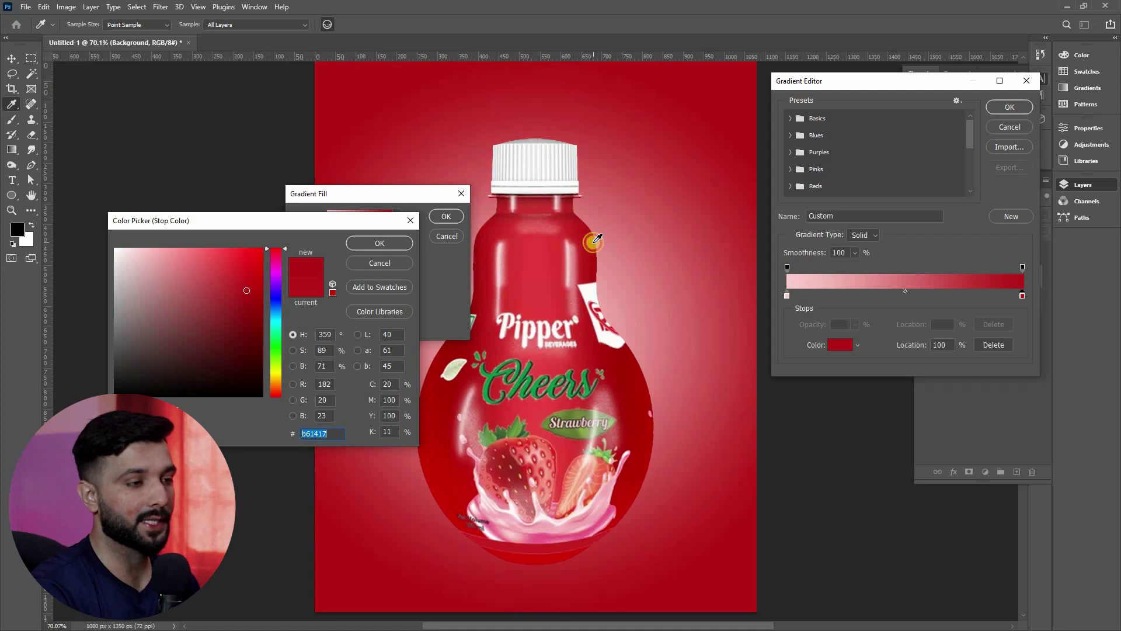
pyautogui.click(593, 242)
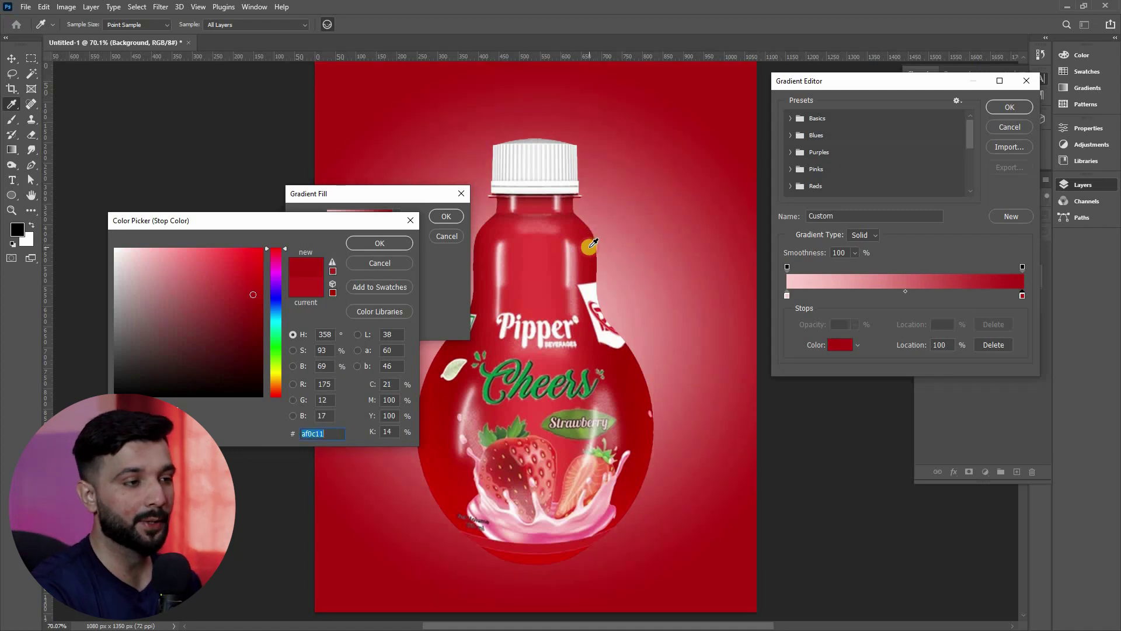
pyautogui.click(592, 243)
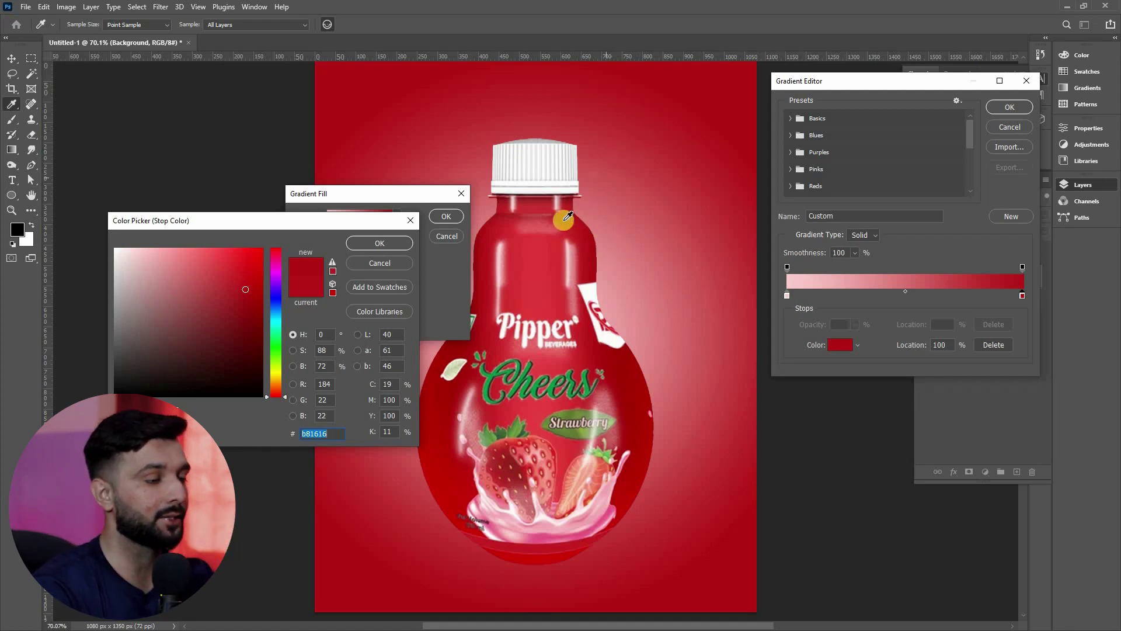
pyautogui.click(380, 242)
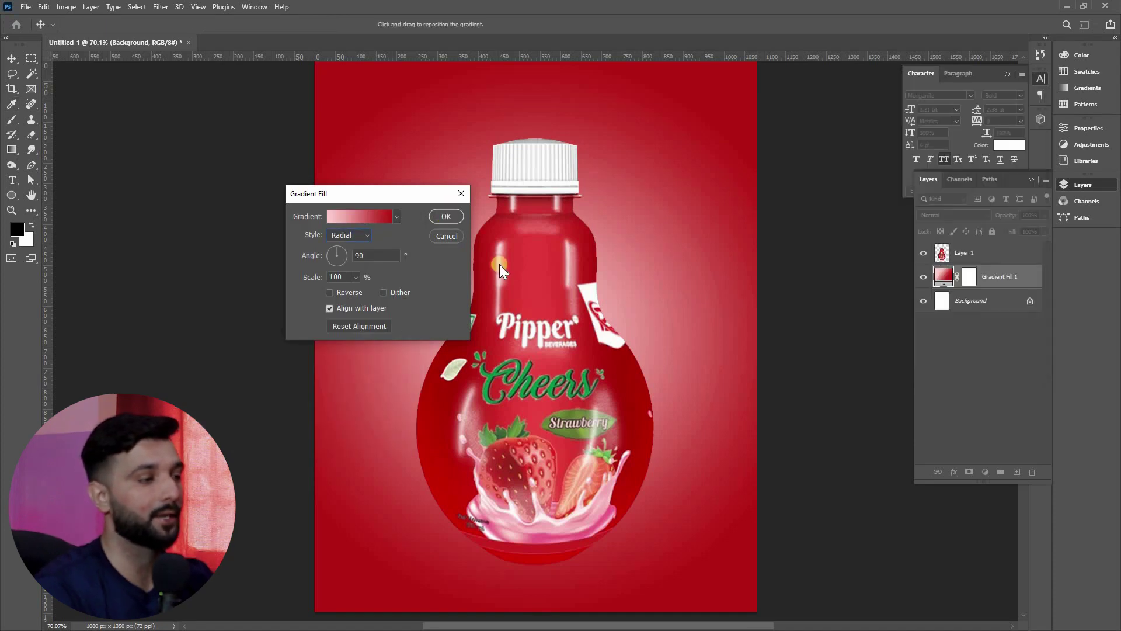
# Accept the radial gradient fill settings for the poster background.
pyautogui.click(447, 216)
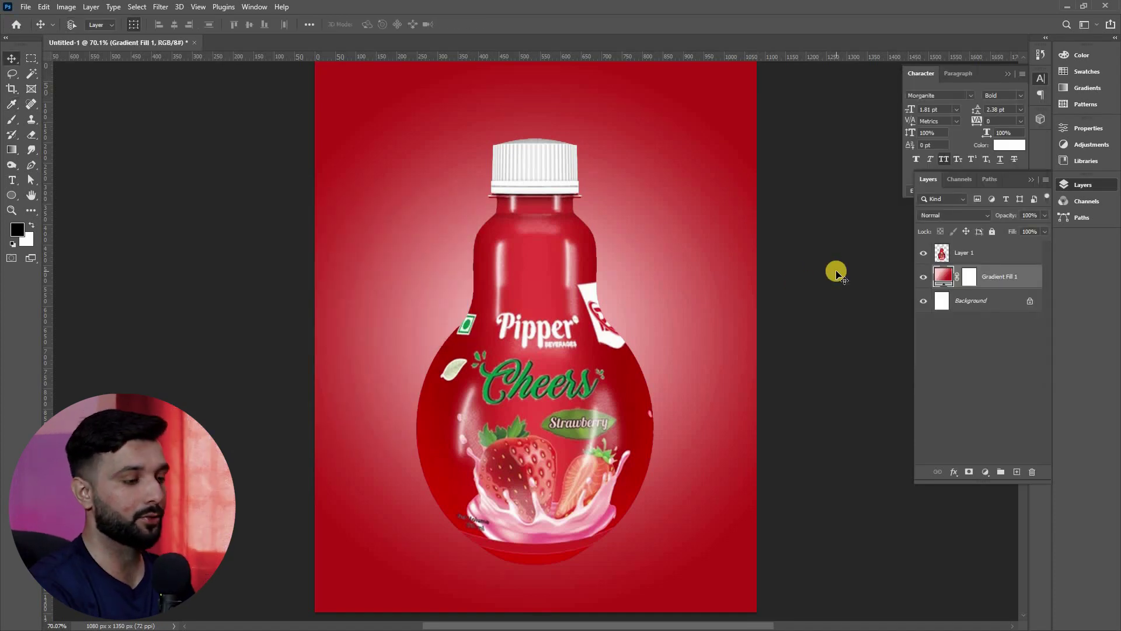
pyautogui.scroll(1, 836, 272)
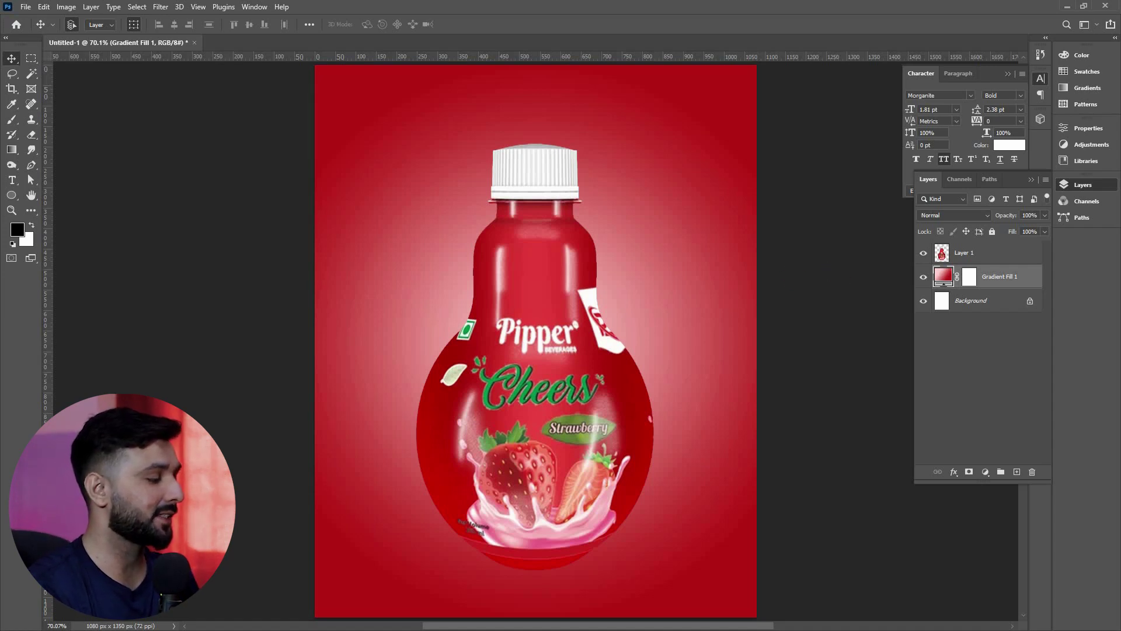
# Switch to Chrome, open the "milk strawberry splash" image results and check the Transparent colour filter.
pyautogui.hotkey('alt', 'Tab')
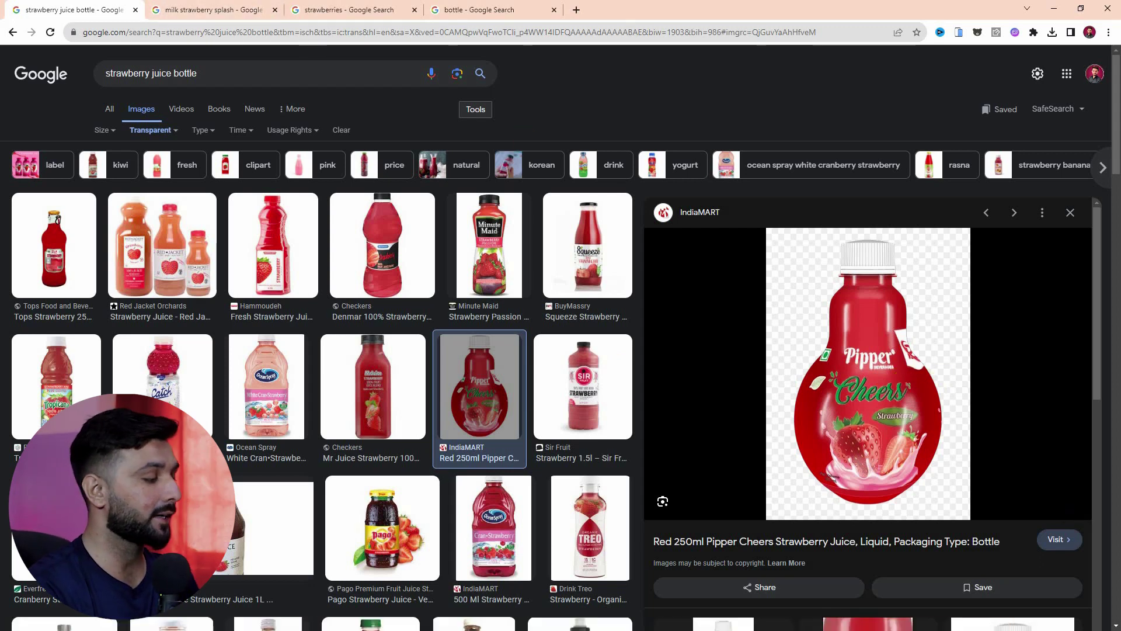
pyautogui.hotkey('alt', 'Tab')
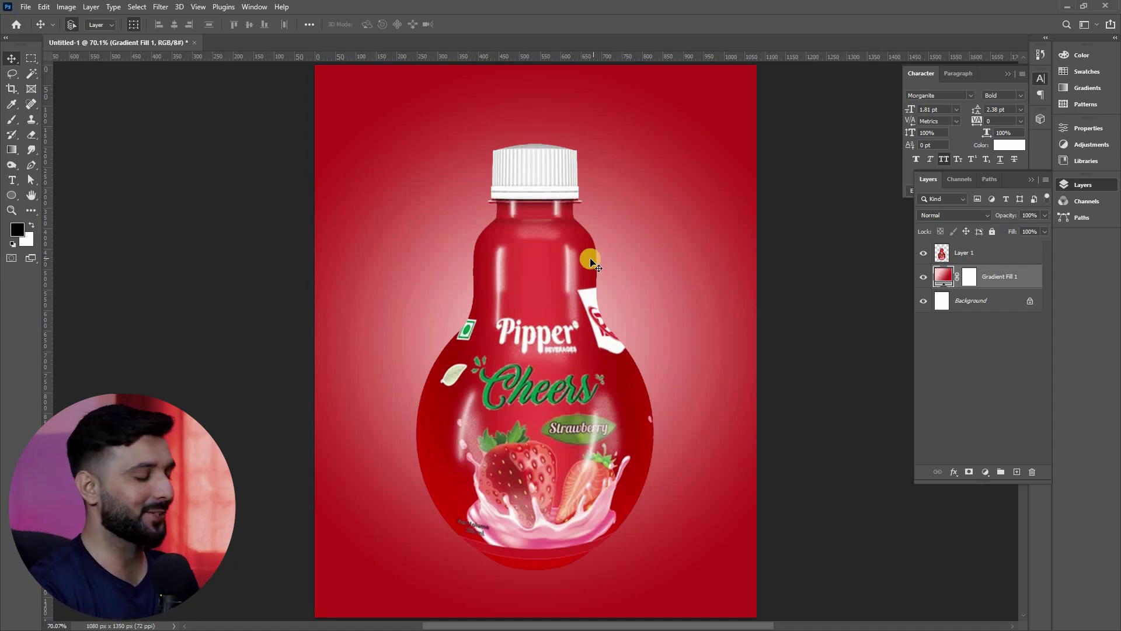
pyautogui.hotkey('alt', 'Tab')
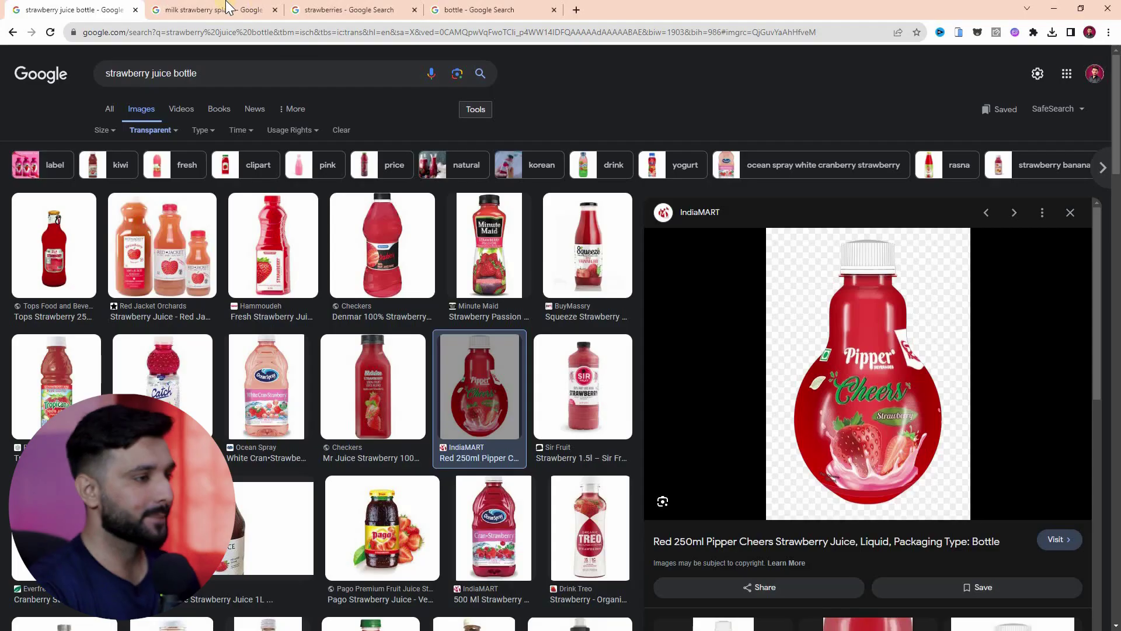
pyautogui.click(227, 8)
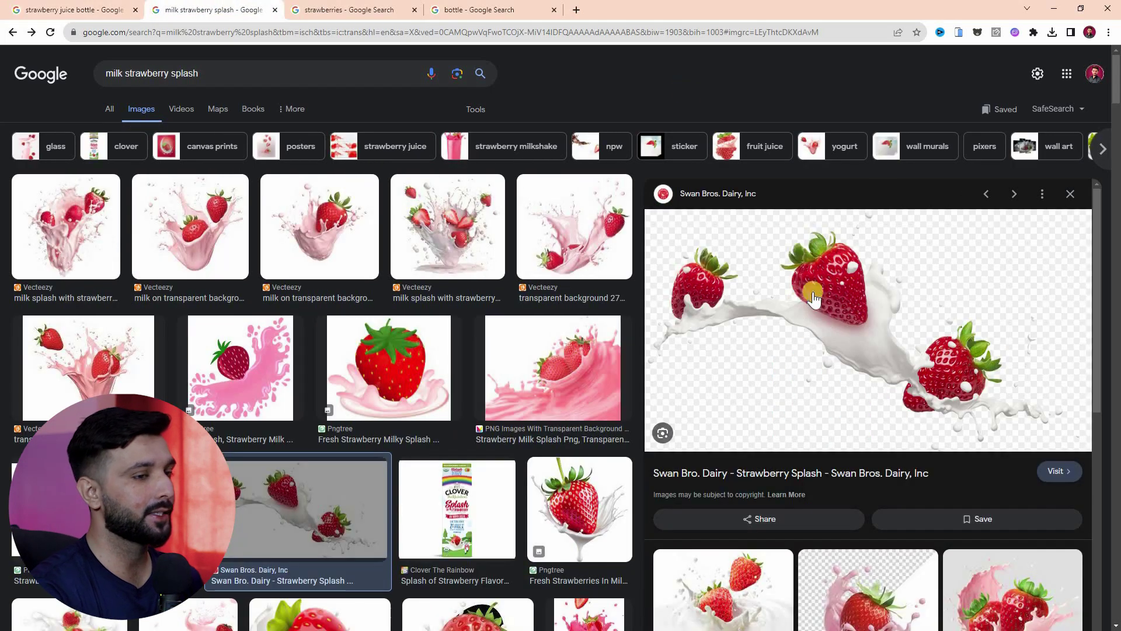
pyautogui.click(220, 74)
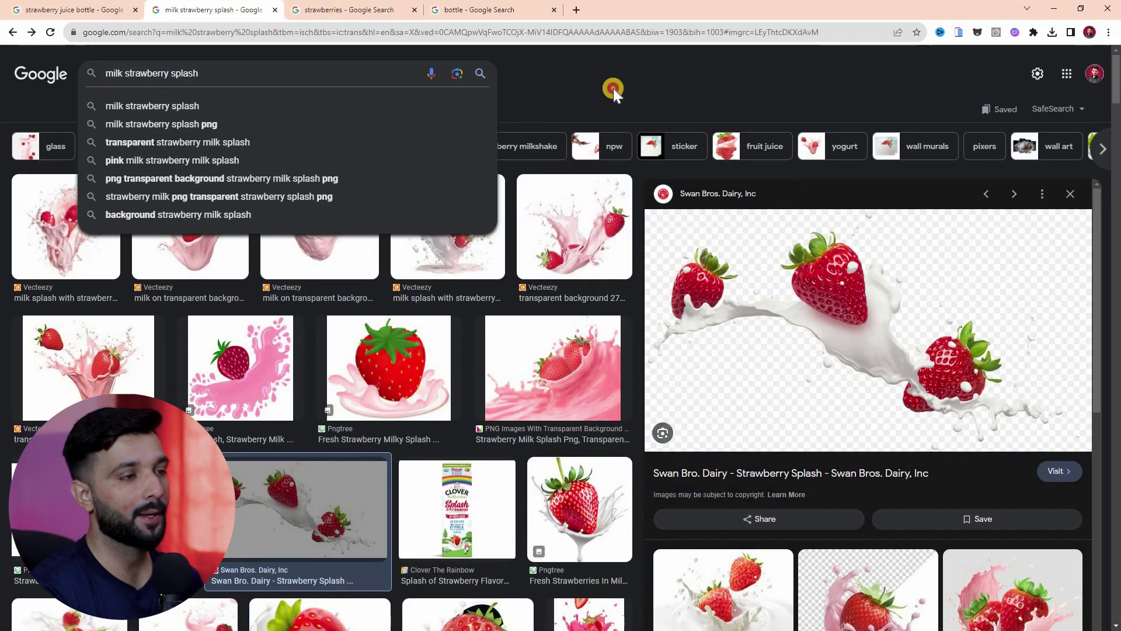
pyautogui.click(572, 92)
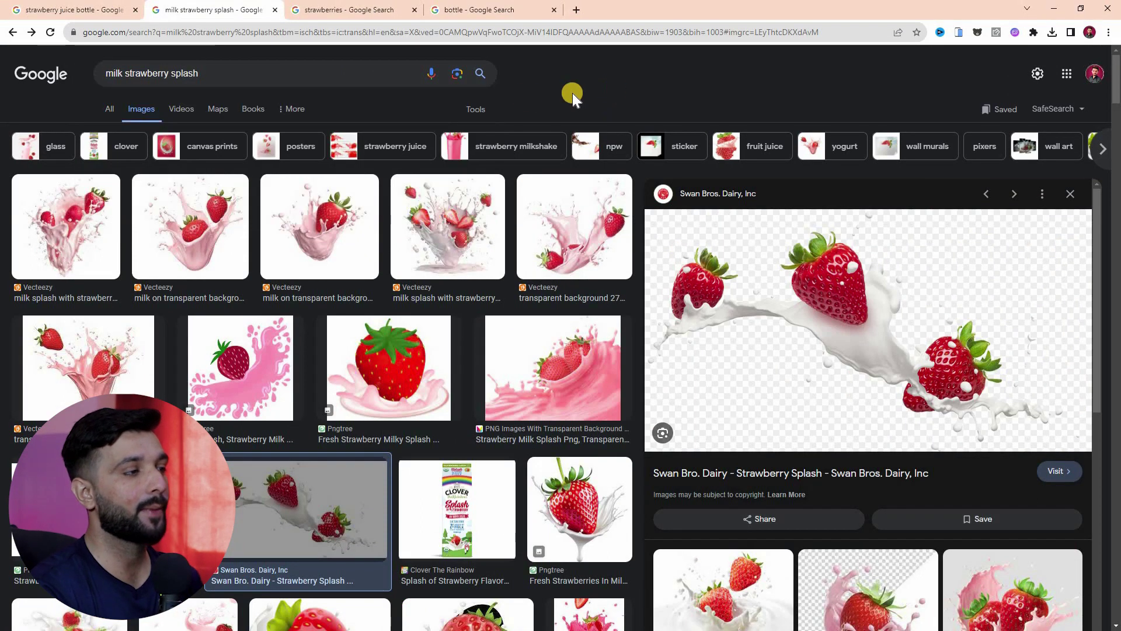
pyautogui.click(480, 109)
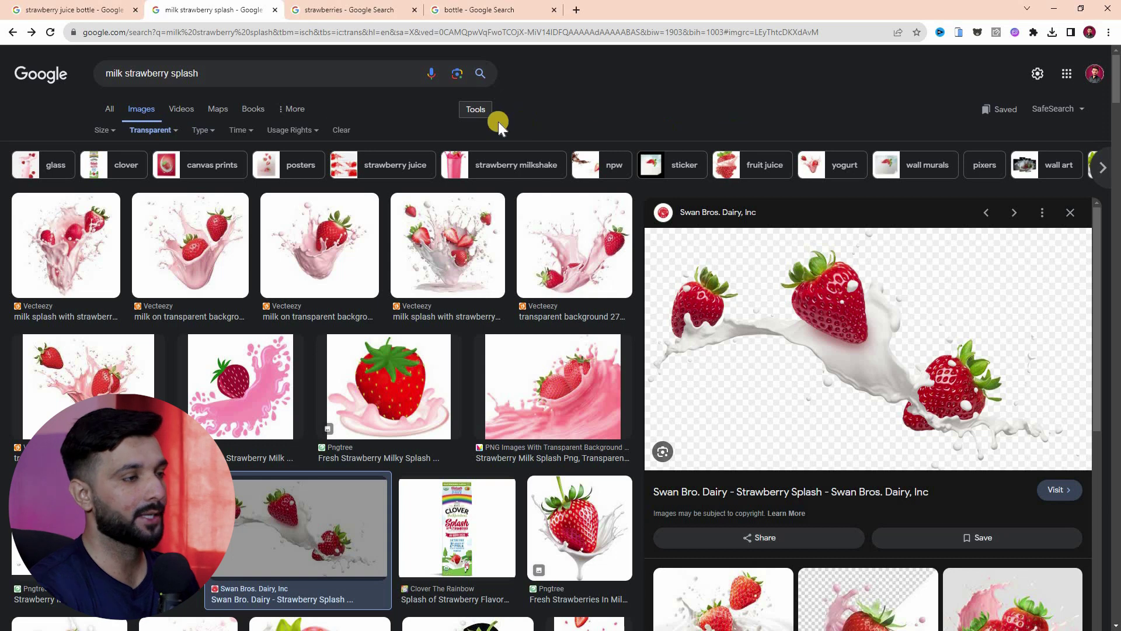
pyautogui.click(475, 110)
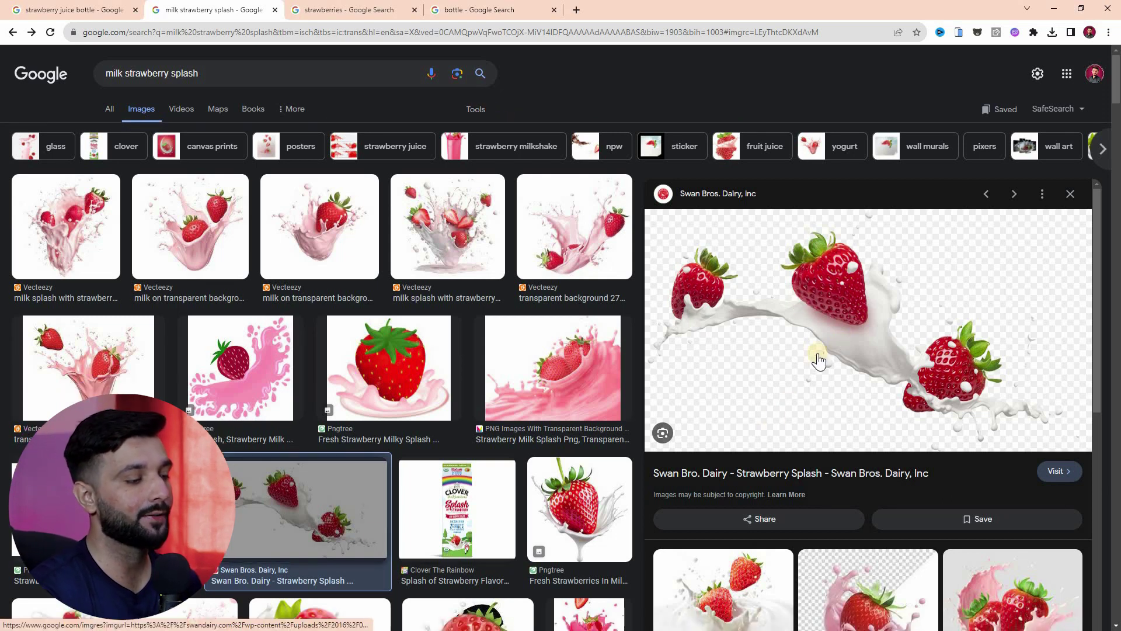
# Save the Swan Bros. Dairy strawberry splash image to Downloads as strawberry-splash (1).png.
pyautogui.click(805, 295)
pyautogui.click(804, 292)
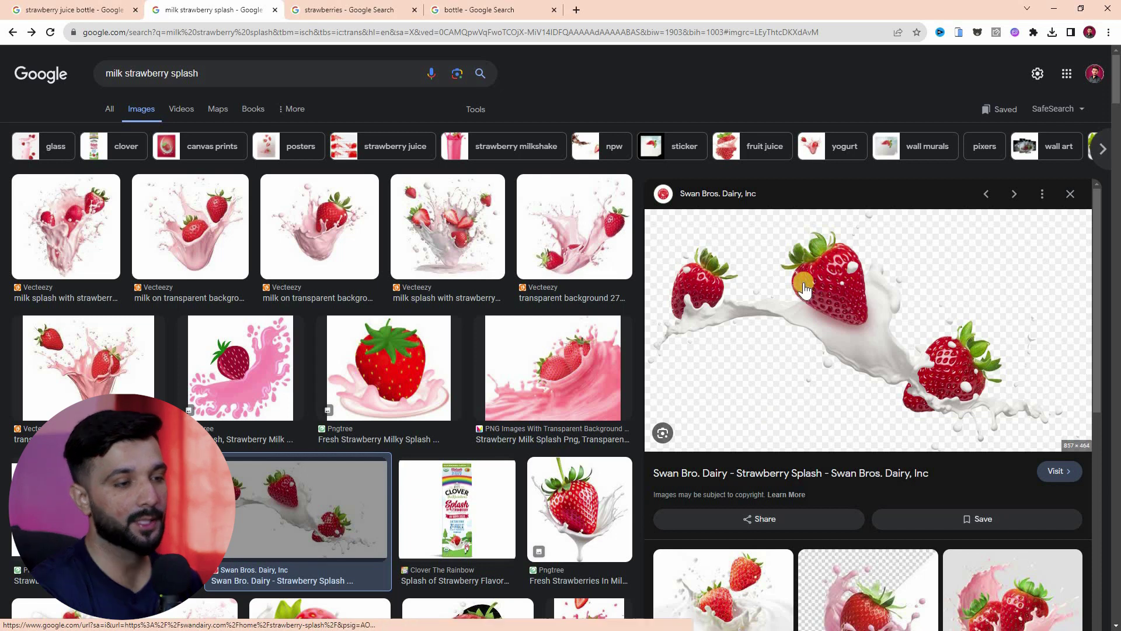
pyautogui.rightClick(804, 286)
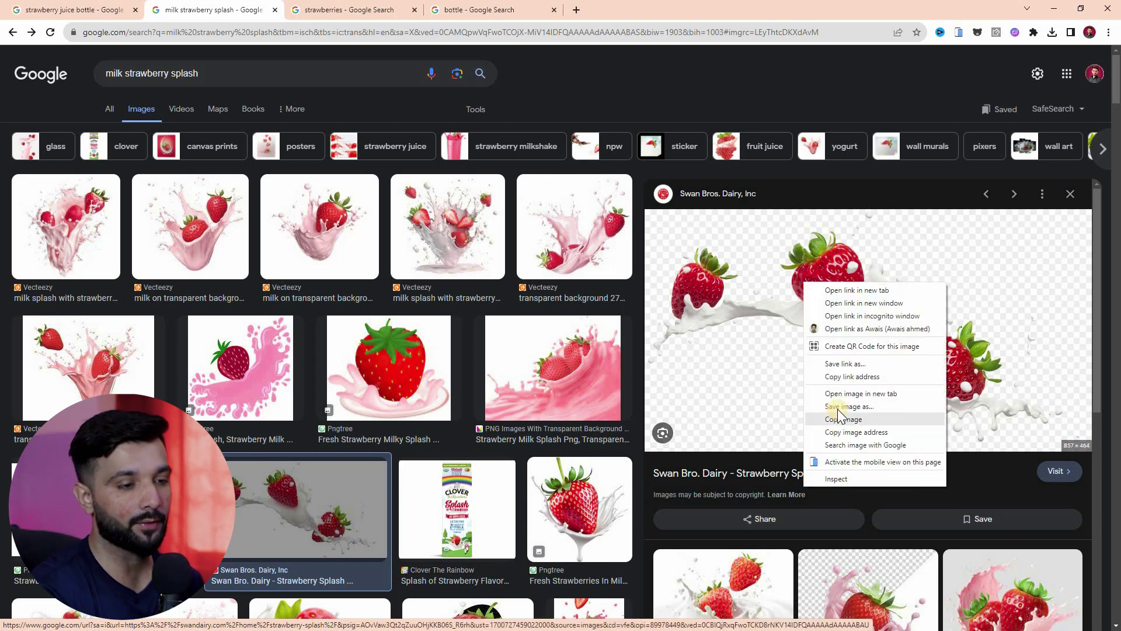
pyautogui.click(837, 410)
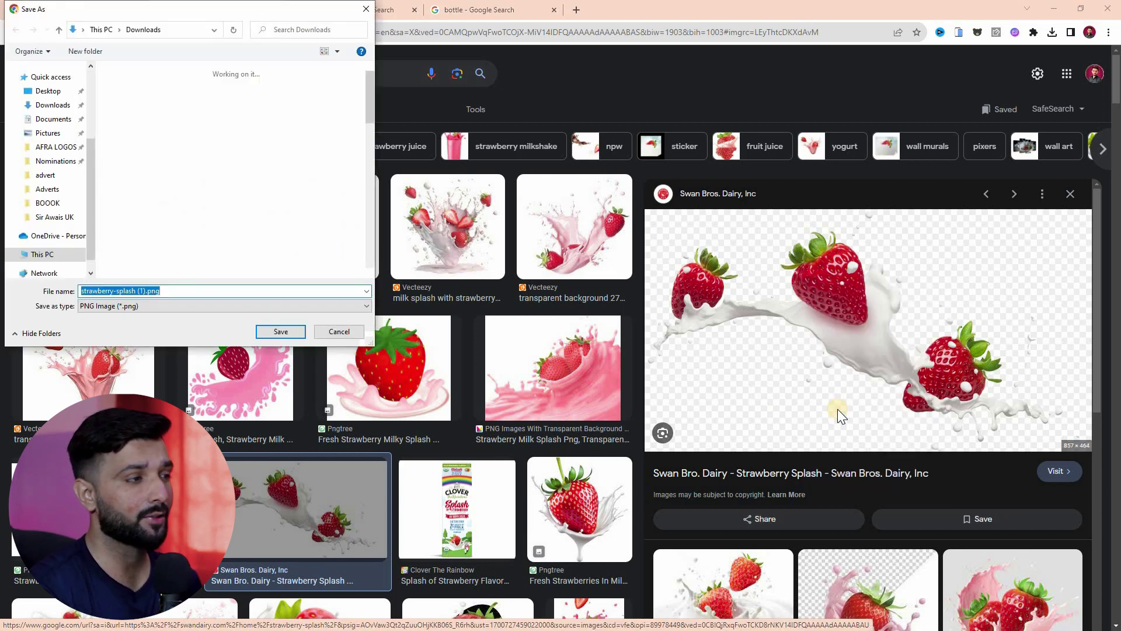
pyautogui.press('Return')
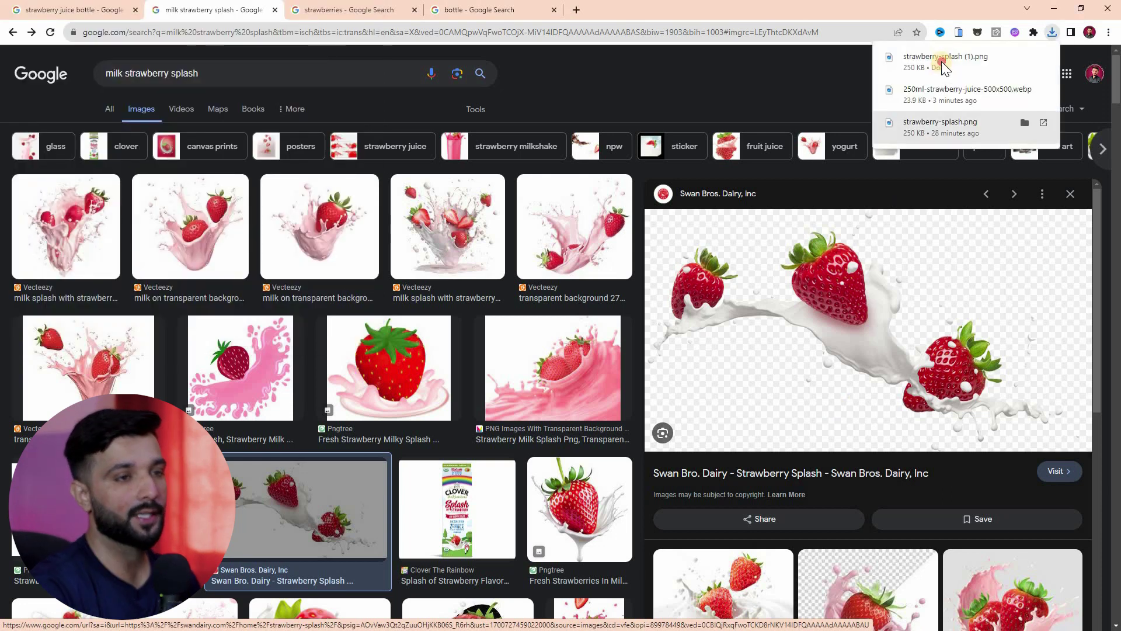
# Place strawberry-splash (1).png in the Photoshop poster, scaled to about 135% and rotated about -32°.
pyautogui.moveTo(941, 62); pyautogui.dragTo(513, 305)
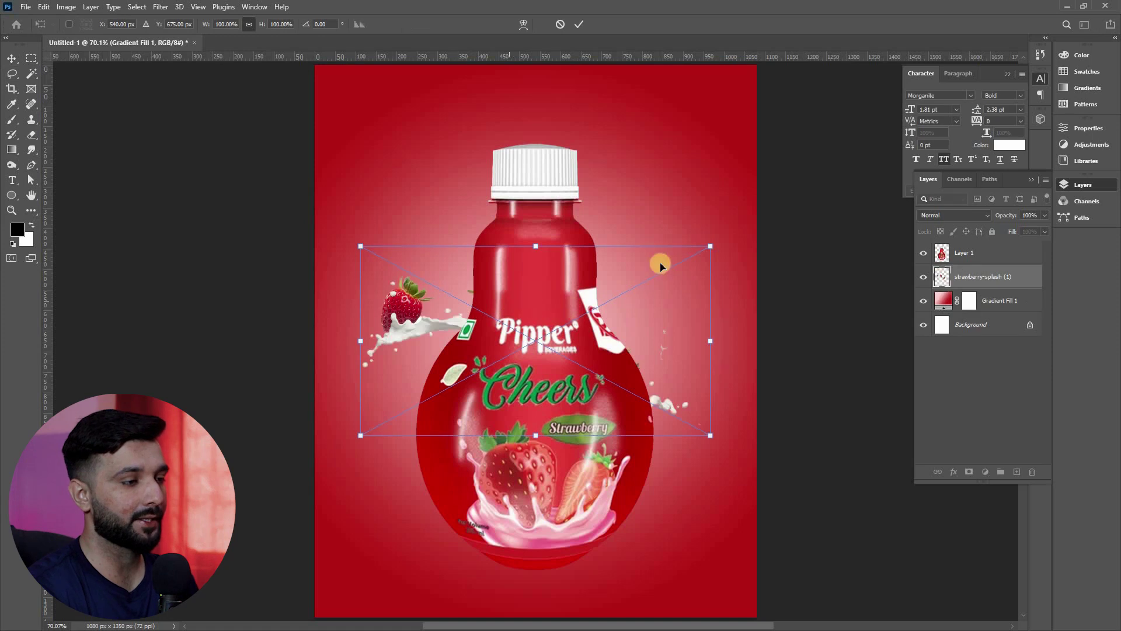
pyautogui.moveTo(719, 249); pyautogui.dragTo(711, 183)
pyautogui.moveTo(563, 435); pyautogui.dragTo(575, 496)
pyautogui.moveTo(809, 382); pyautogui.dragTo(798, 338)
pyautogui.moveTo(666, 351); pyautogui.dragTo(656, 205)
pyautogui.moveTo(659, 301)
pyautogui.mouseDown()
pyautogui.moveTo(672, 252)
pyautogui.moveTo(674, 445)
pyautogui.moveTo(673, 259)
pyautogui.moveTo(647, 261)
pyautogui.moveTo(688, 325)
pyautogui.moveTo(675, 330)
pyautogui.moveTo(701, 300)
pyautogui.moveTo(663, 288)
pyautogui.mouseUp()
pyautogui.press('Escape')
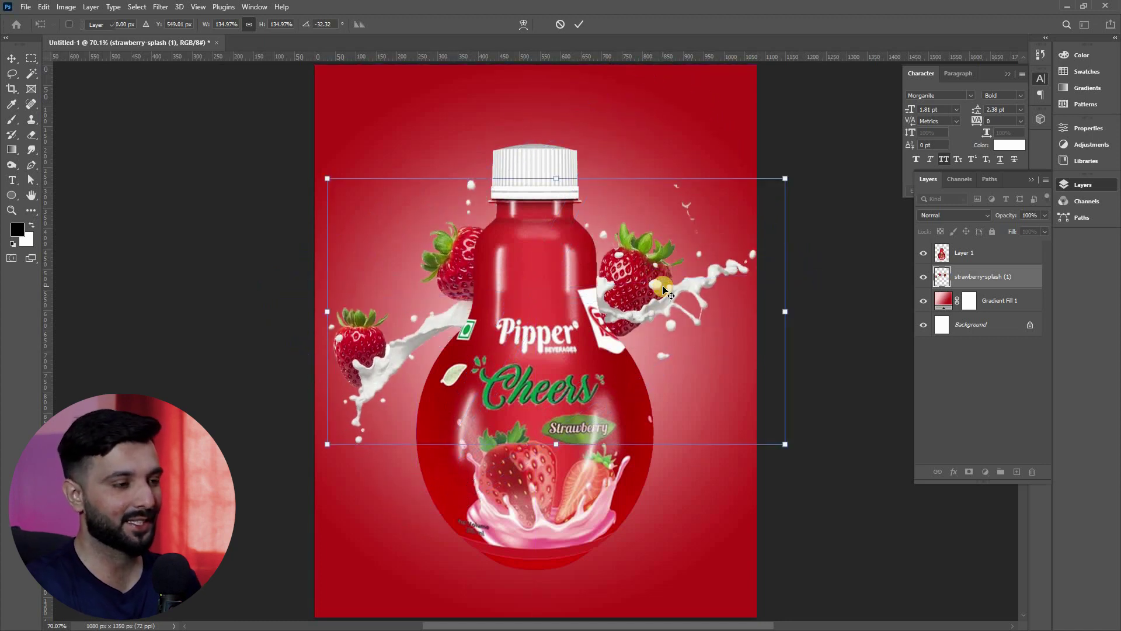
# Bring the strawberry splash layer in front of the bottle and move it down across the bottle's lower half.
pyautogui.hotkey('ctrl', ']')
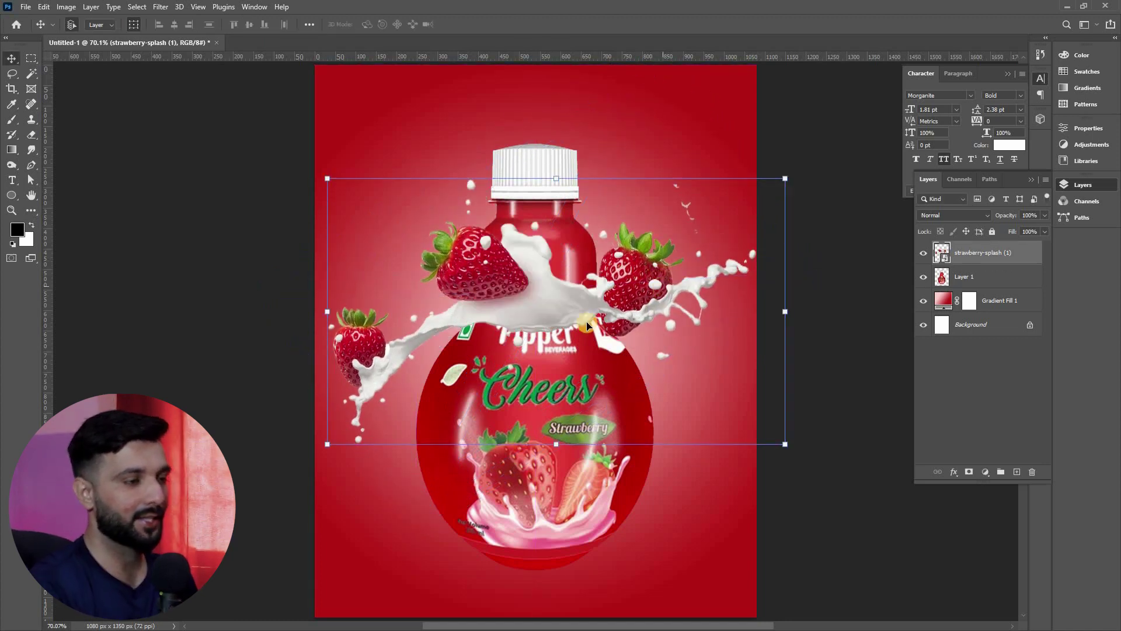
pyautogui.moveTo(586, 347); pyautogui.dragTo(644, 413)
pyautogui.click(920, 582)
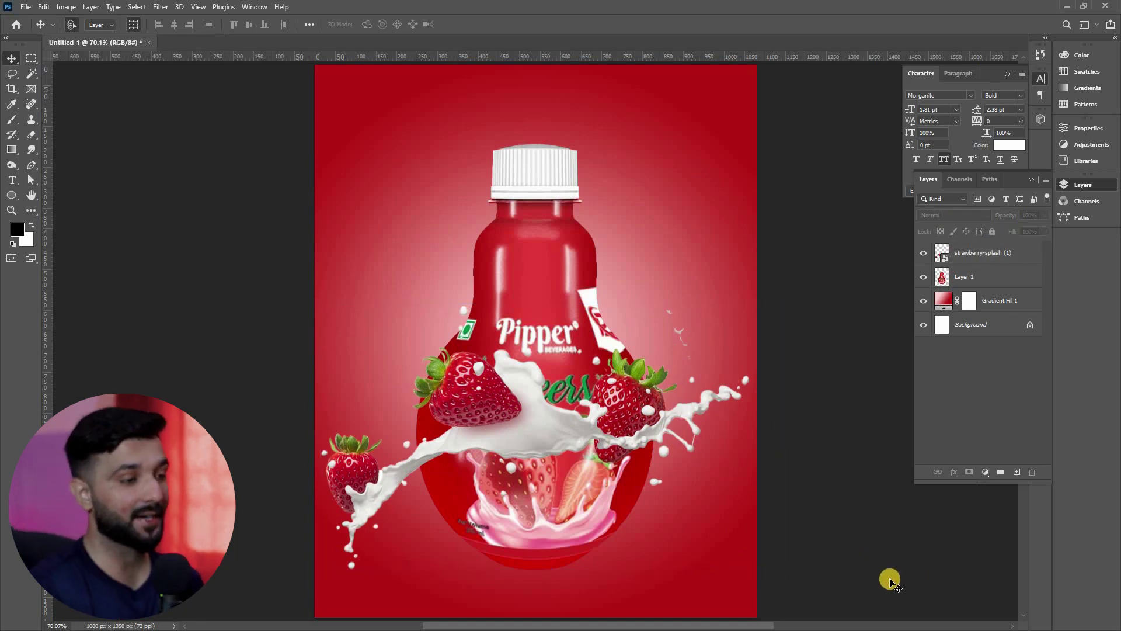
# Add a new layer above the bottle layer and paint one soft black 400 px brush dab at the bottle's base.
pyautogui.click(532, 267)
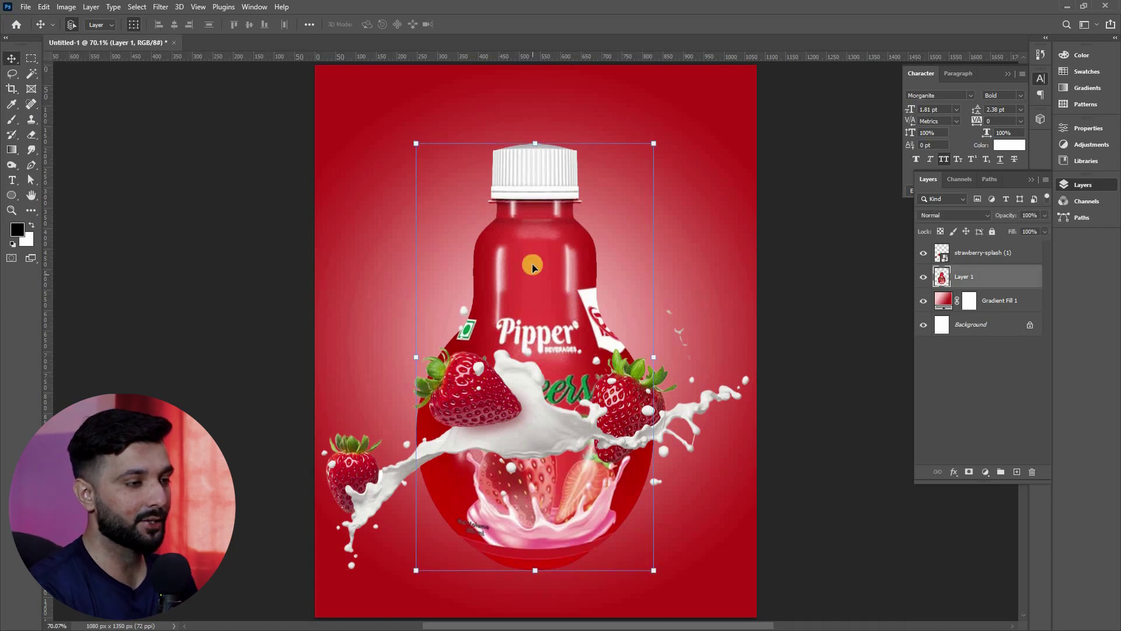
pyautogui.click(11, 121)
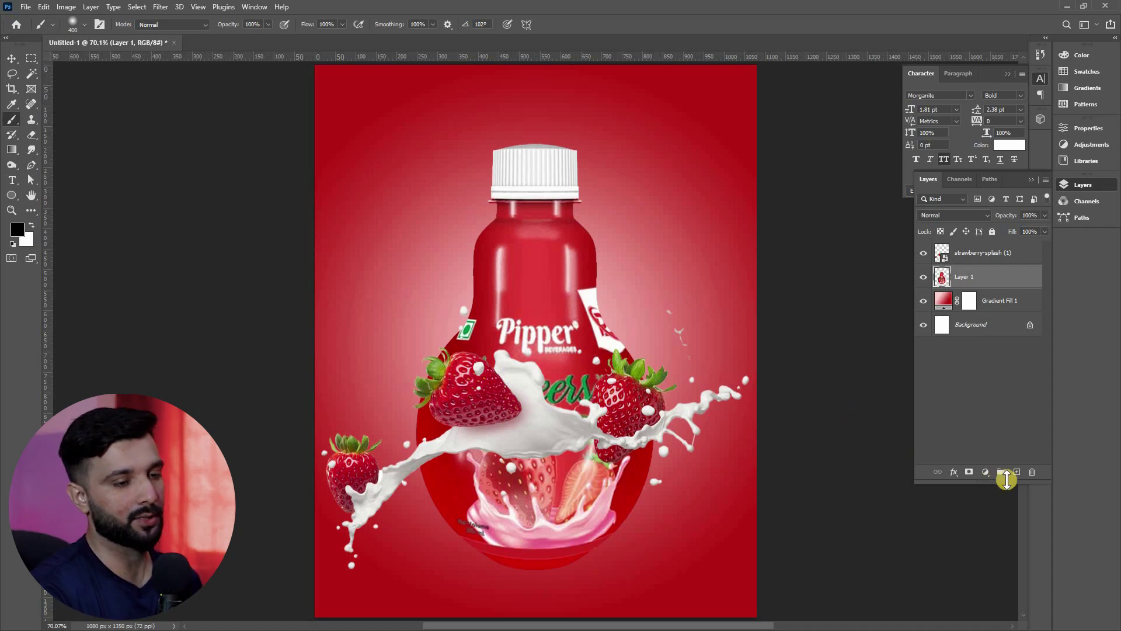
pyautogui.click(1017, 473)
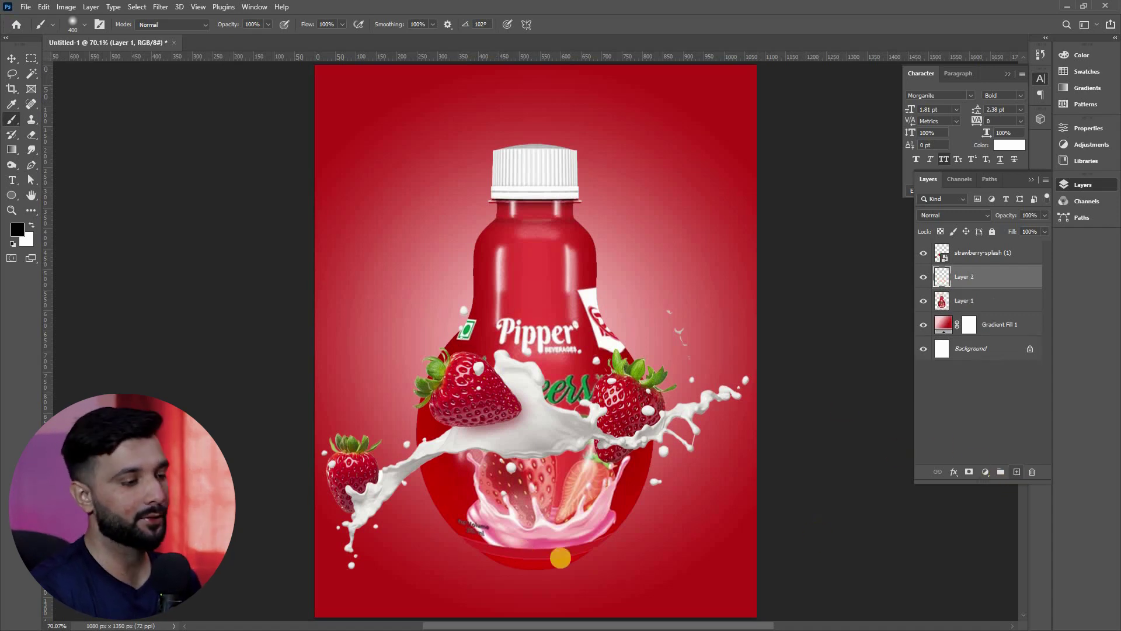
pyautogui.scroll(-1, 533, 539)
pyautogui.click(531, 534)
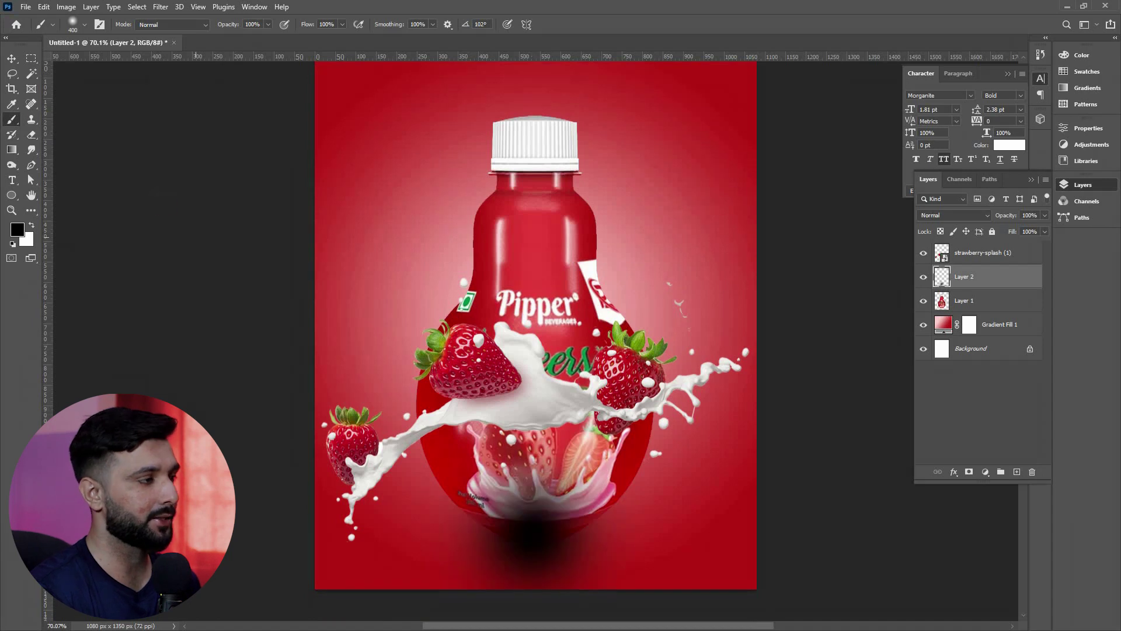
# Flatten the black dab to about 6% of its height and centre it just under the bottle as a ground shadow.
pyautogui.click(12, 58)
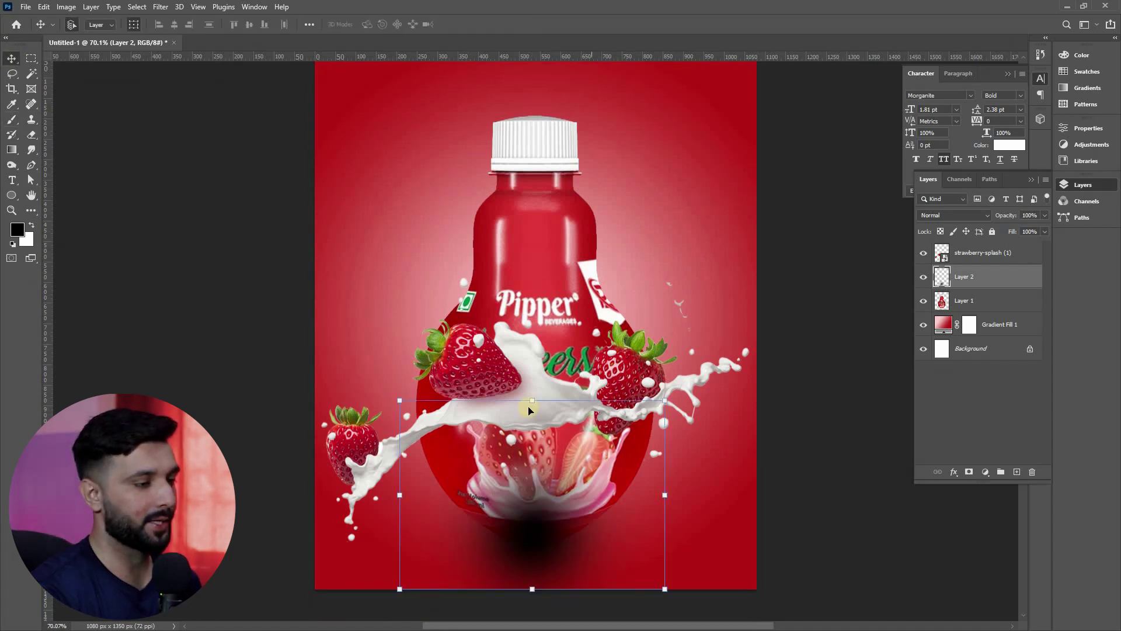
pyautogui.moveTo(537, 461); pyautogui.dragTo(545, 543)
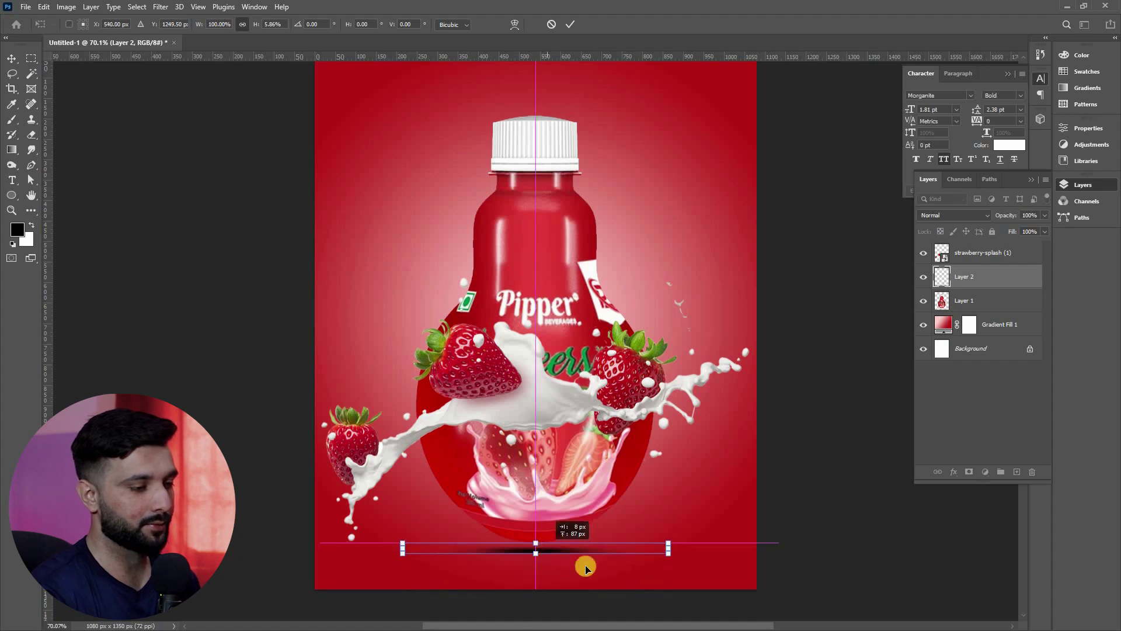
pyautogui.moveTo(695, 570); pyautogui.dragTo(366, 467)
pyautogui.scroll(-1, 370, 535)
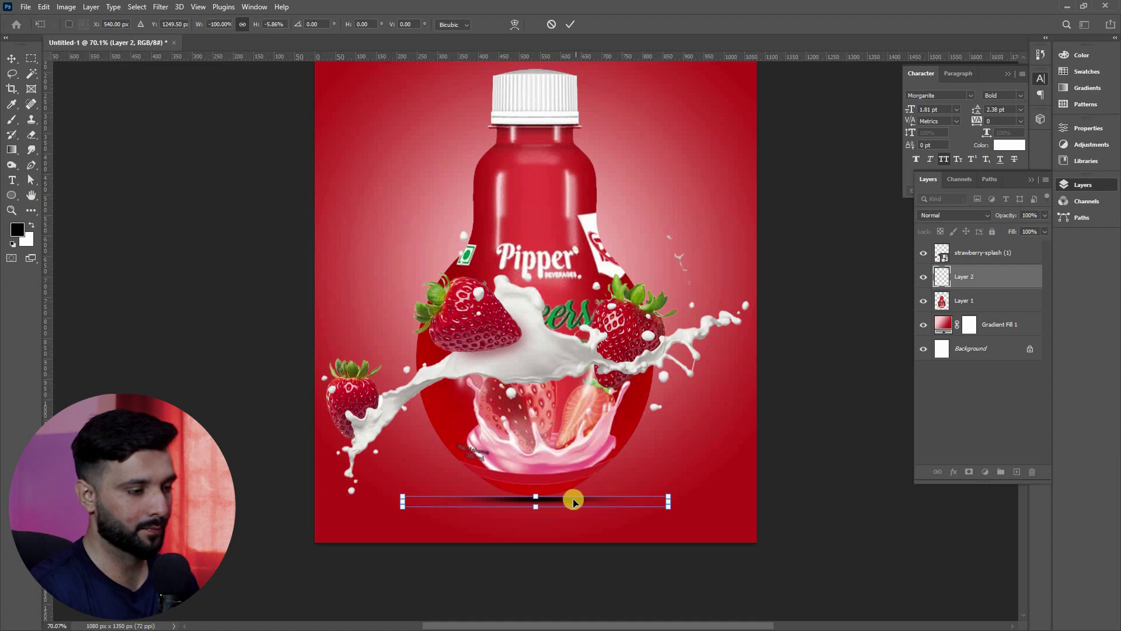
pyautogui.press('Return')
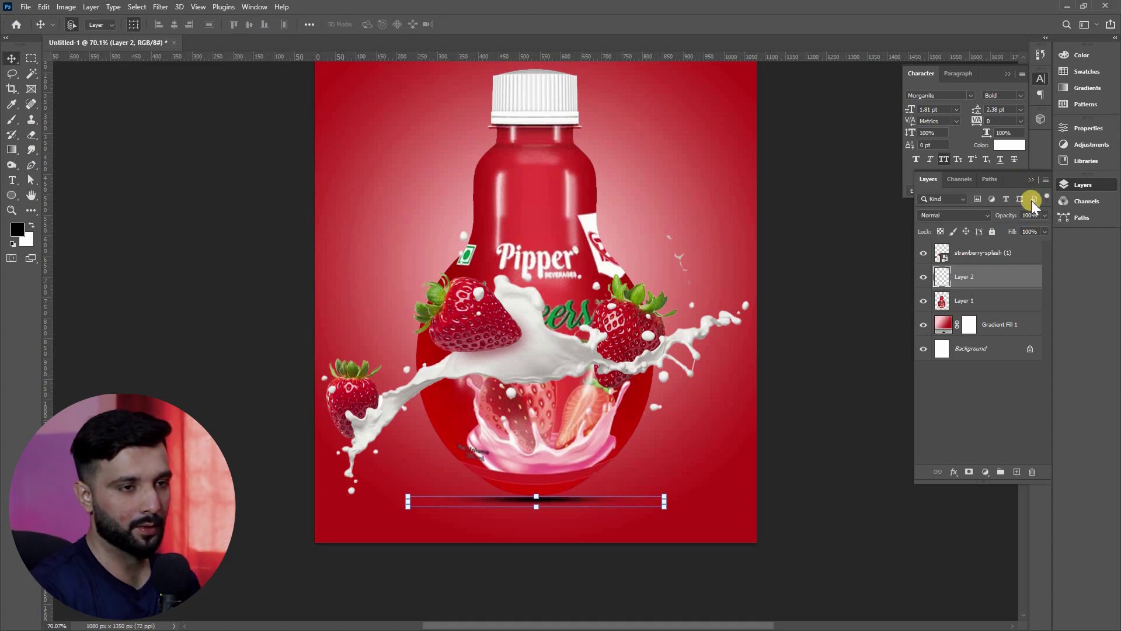
# Lower the ground shadow layer's opacity to about 45% and deselect the layer.
pyautogui.moveTo(1044, 215); pyautogui.dragTo(1012, 230)
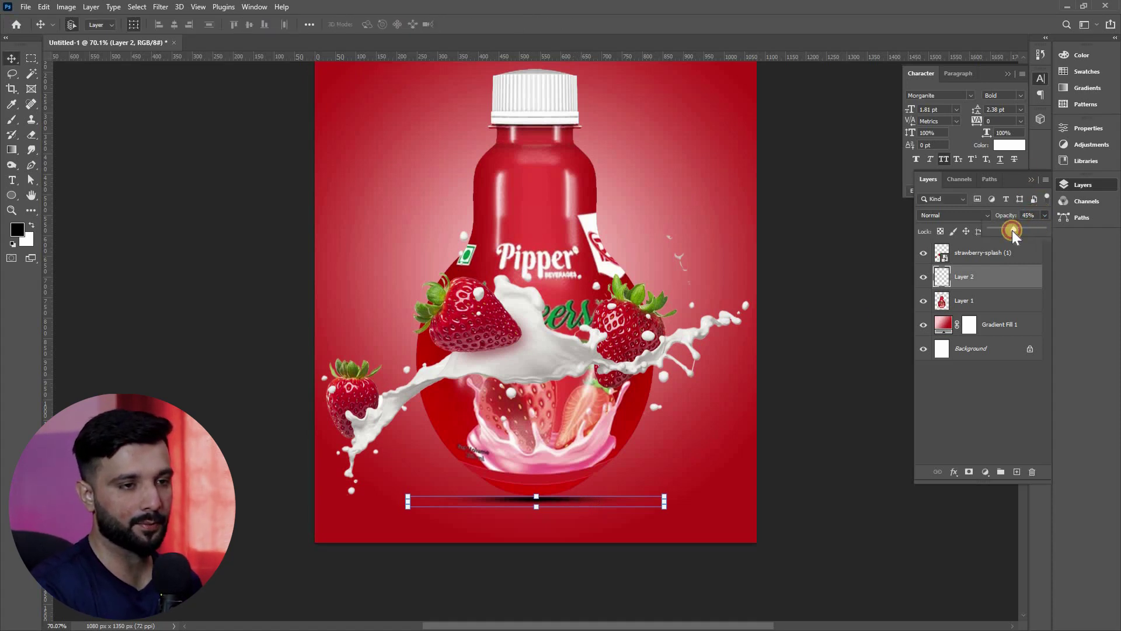
pyautogui.click(806, 407)
pyautogui.scroll(2, 806, 407)
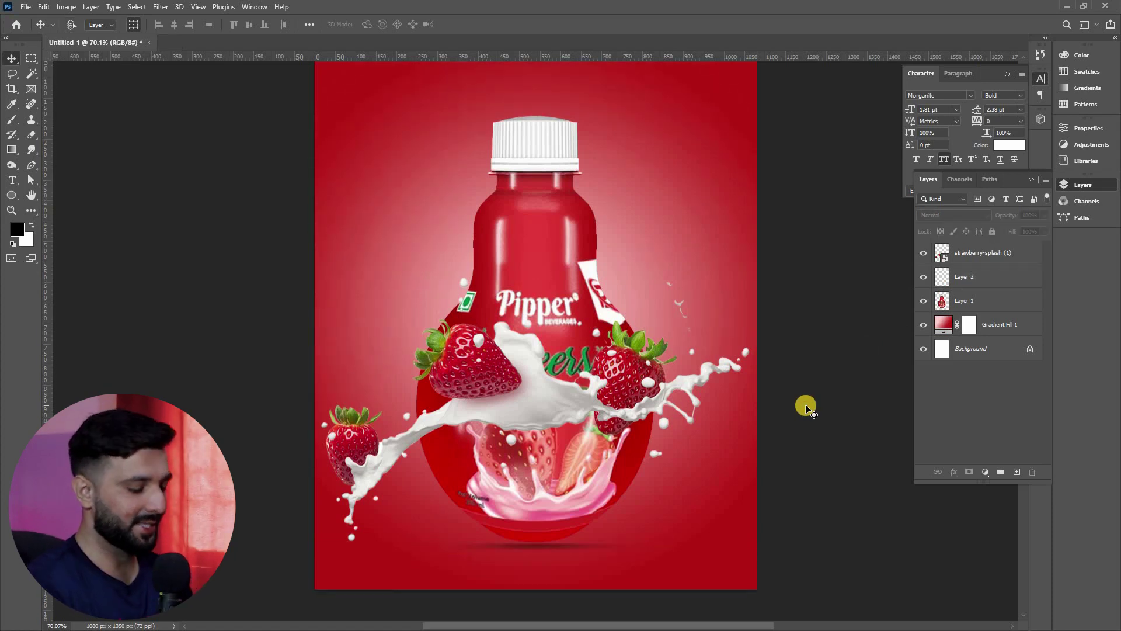
pyautogui.scroll(1, 806, 407)
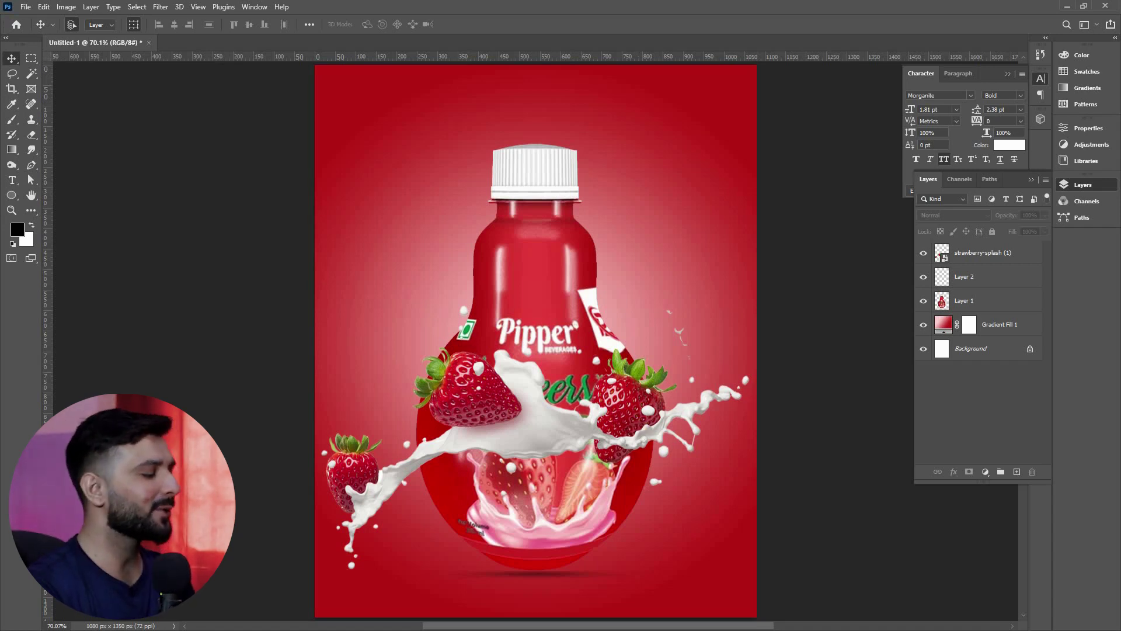
# Copy the California Giant Berry Farms strawberry image from the "strawberries" results in Chrome and return to Photoshop.
pyautogui.hotkey('alt', 'Tab')
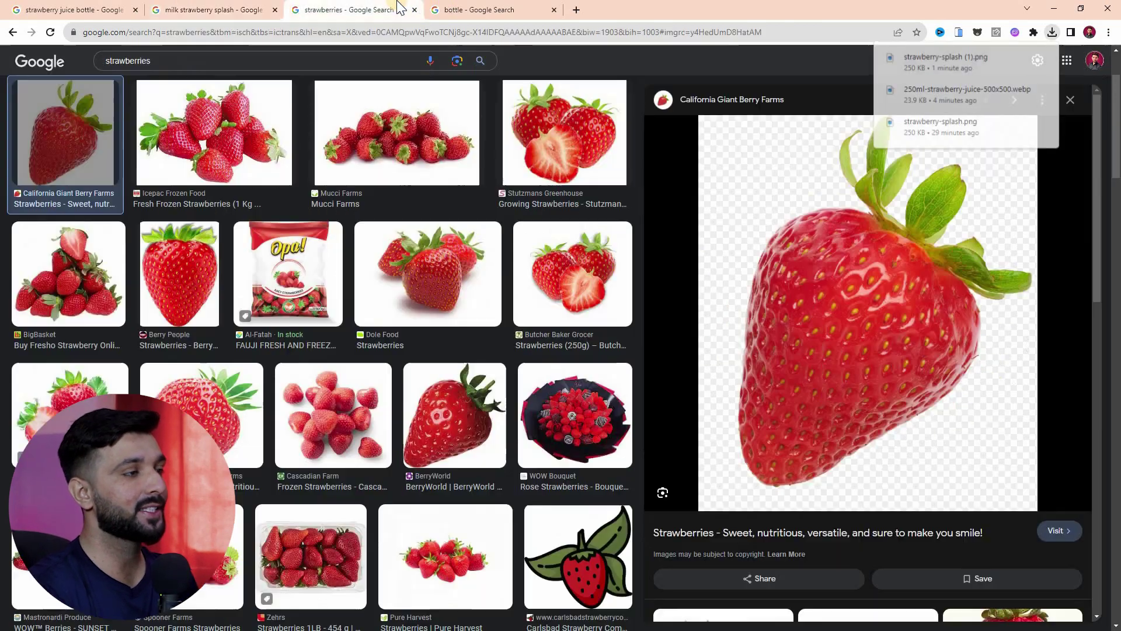
pyautogui.click(399, 8)
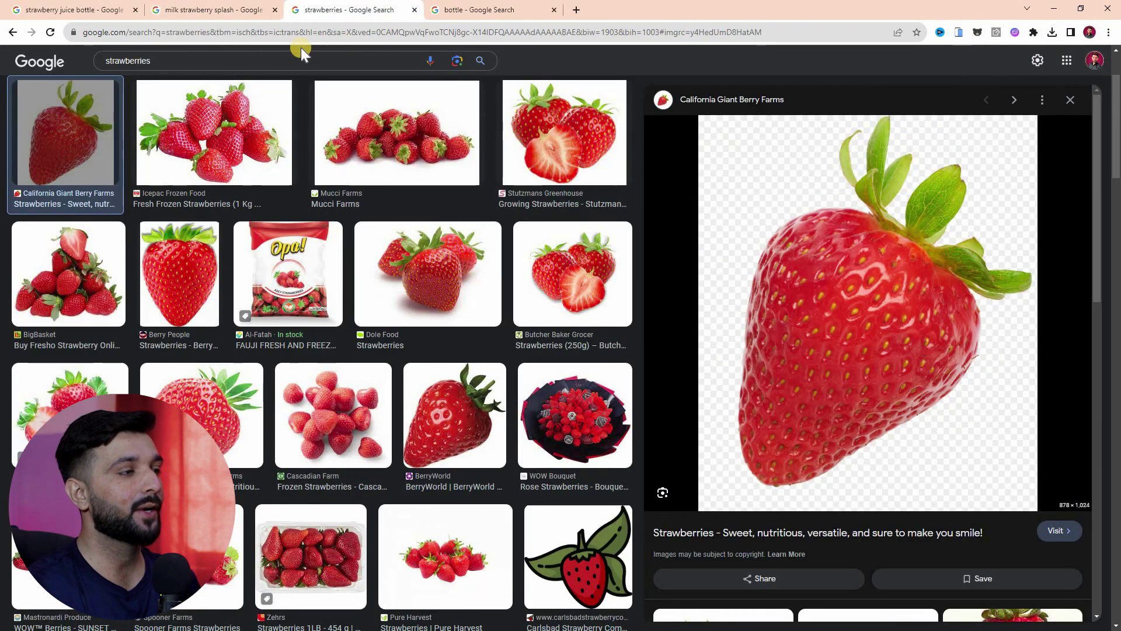
pyautogui.click(220, 66)
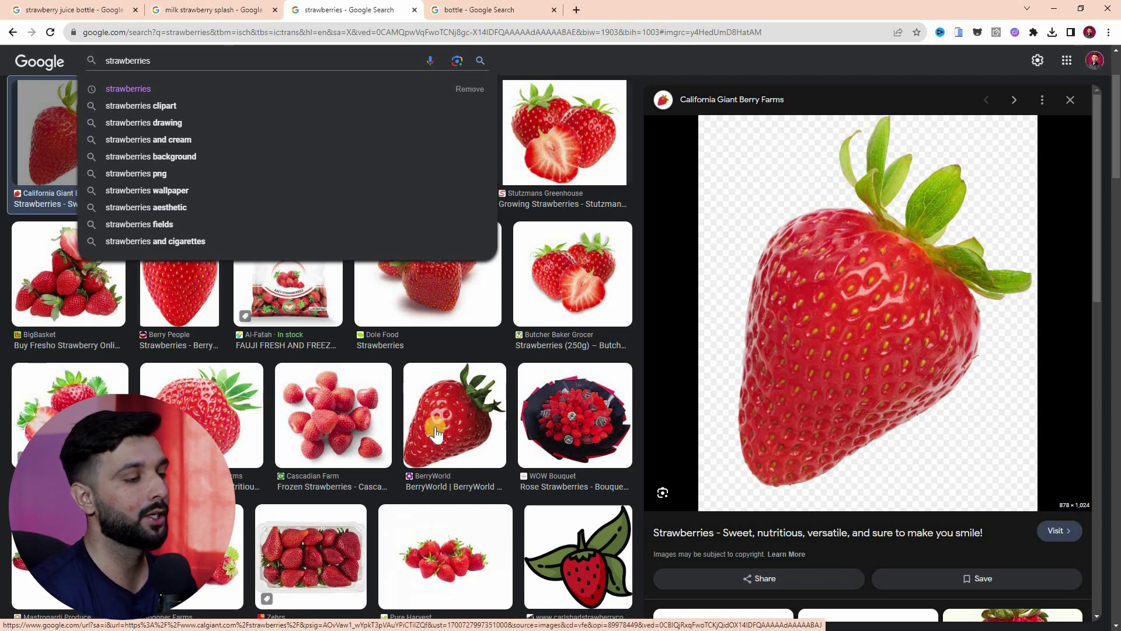
pyautogui.rightClick(834, 278)
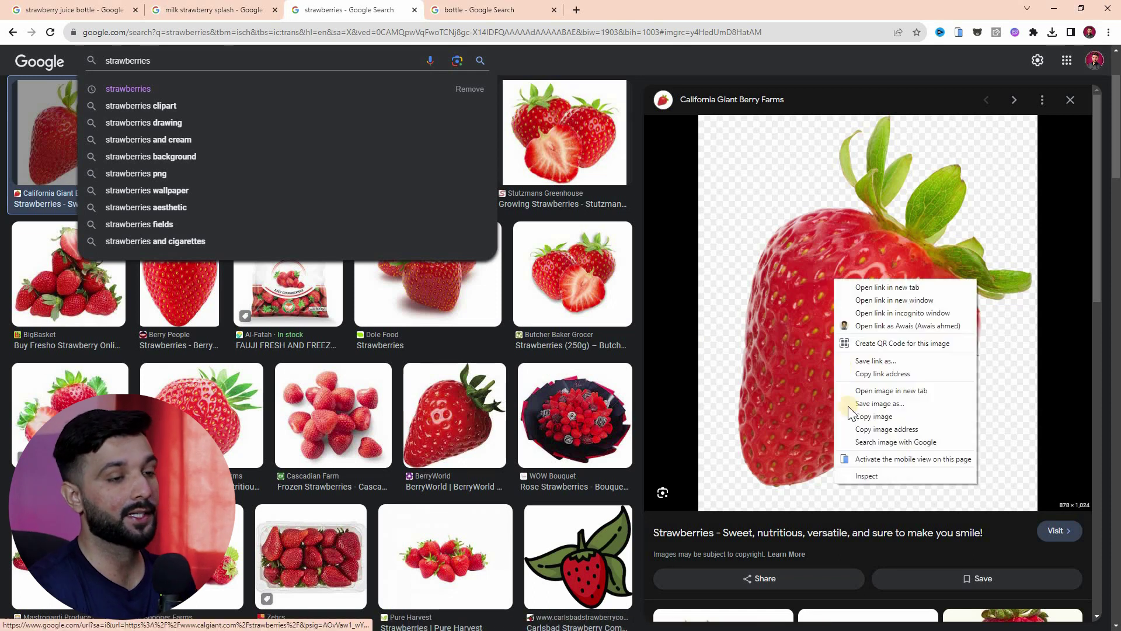
pyautogui.click(873, 417)
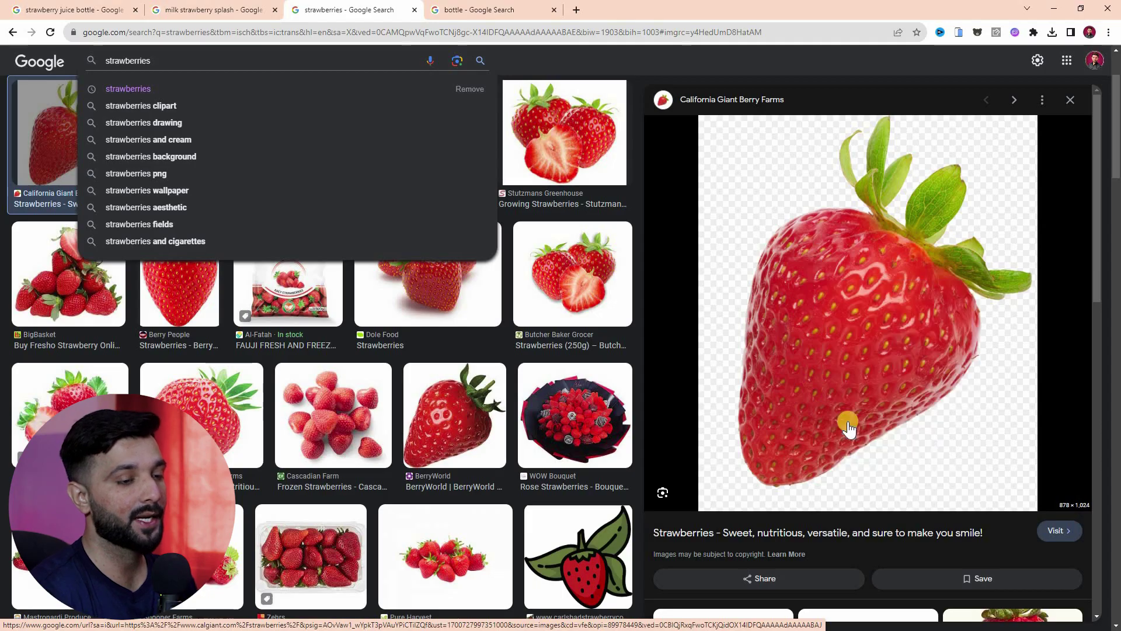
pyautogui.hotkey('alt', 'Tab')
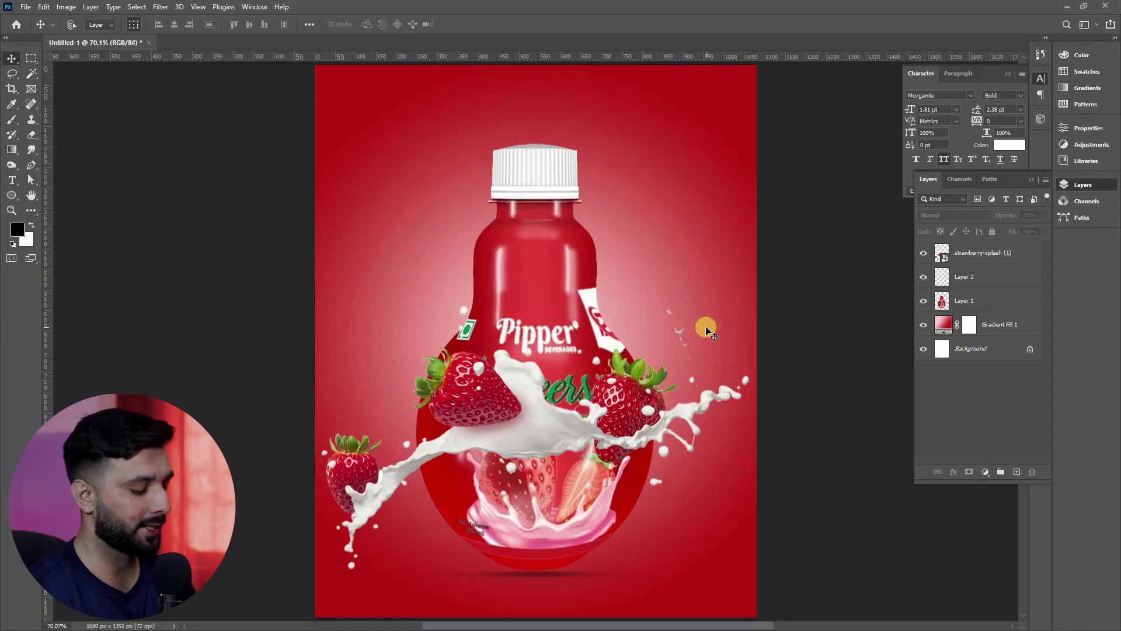
# Paste the copied strawberry into the poster and remove its black background with the Magic Wand.
pyautogui.hotkey('ctrl', 'v')
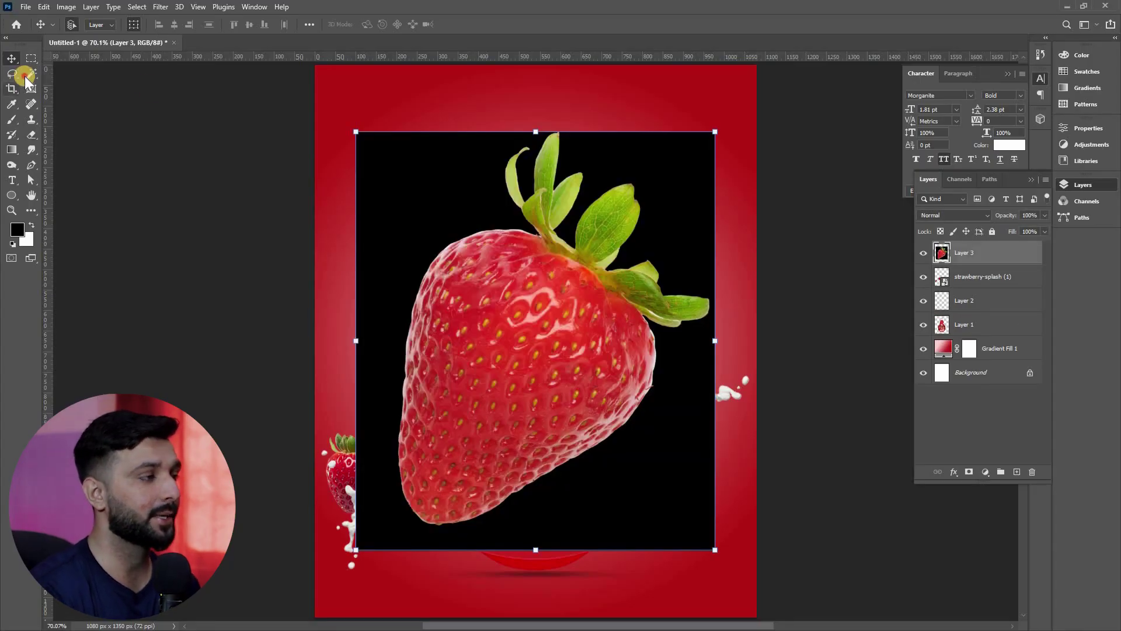
pyautogui.click(29, 74)
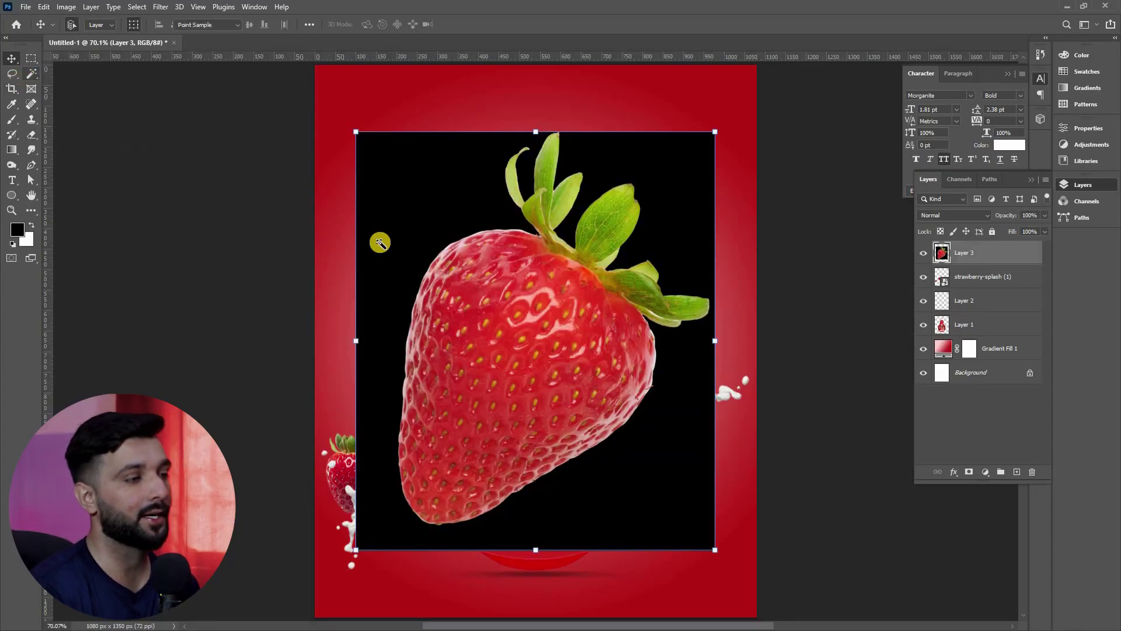
pyautogui.click(414, 215)
pyautogui.press('Delete')
pyautogui.click(232, 97)
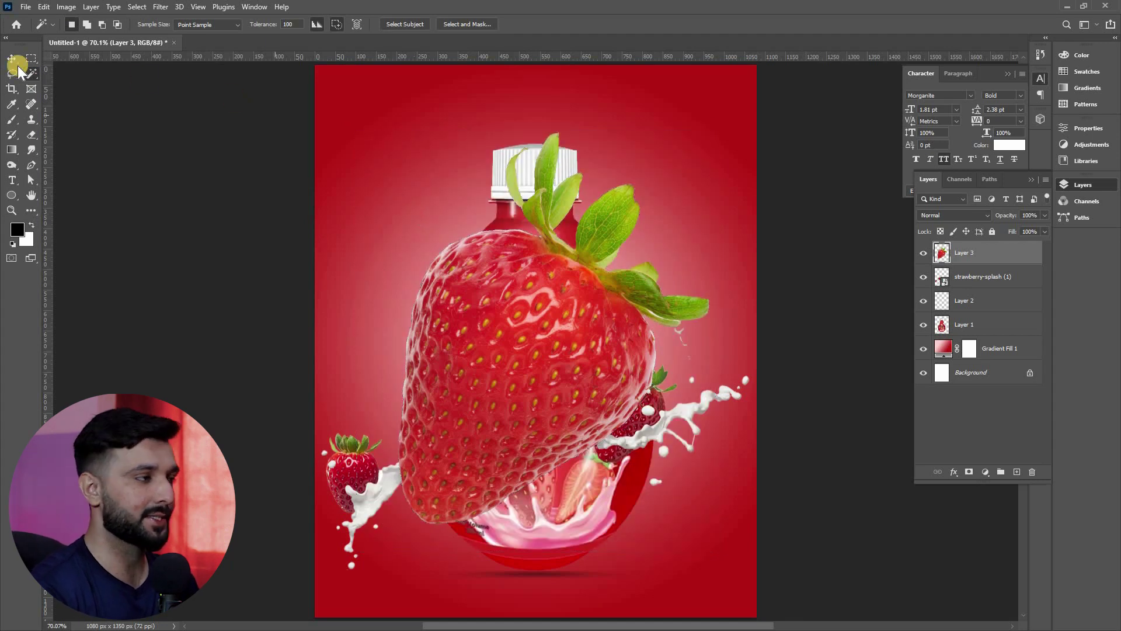
pyautogui.click(13, 58)
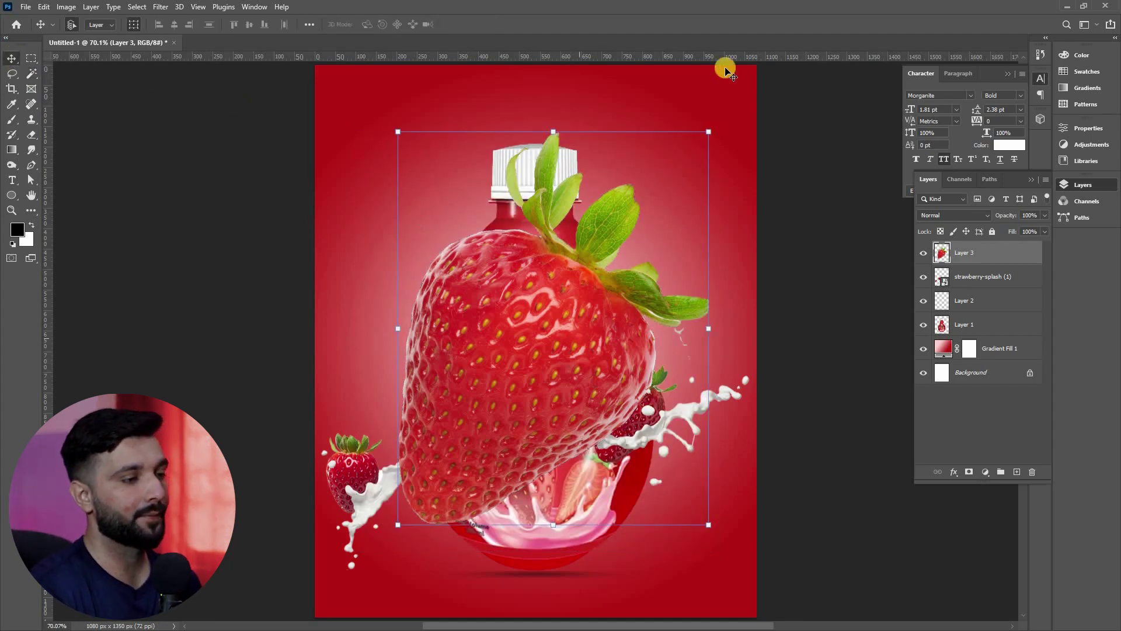
# Shrink the pasted strawberry and place it partly off the canvas at the poster's upper-right corner.
pyautogui.moveTo(711, 134); pyautogui.dragTo(459, 401)
pyautogui.moveTo(549, 333); pyautogui.dragTo(750, 119)
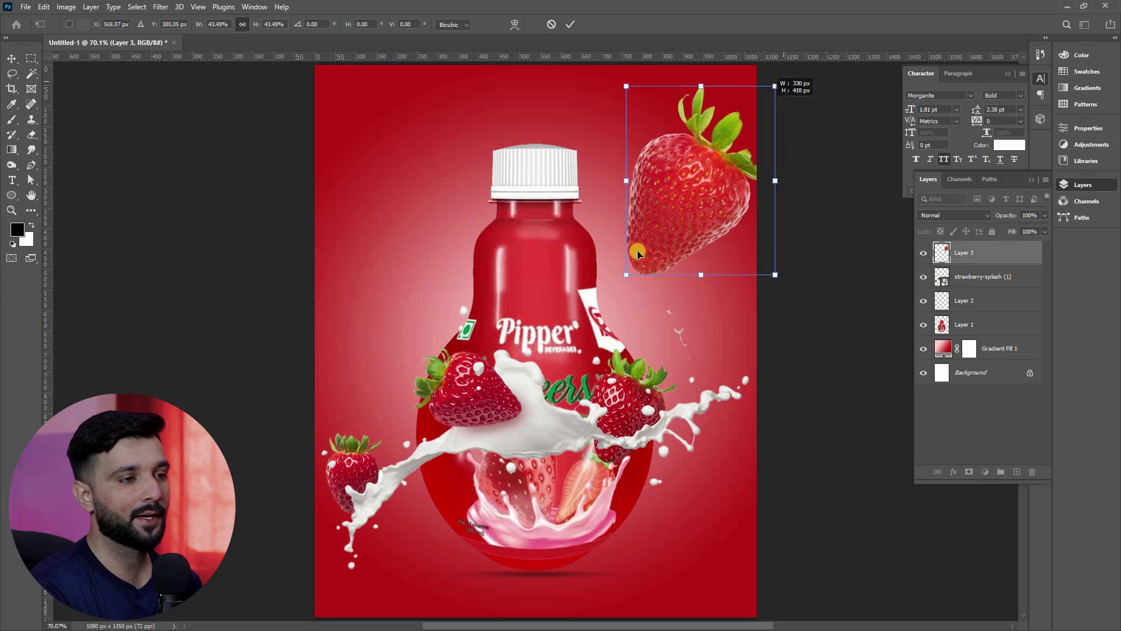
pyautogui.moveTo(689, 168); pyautogui.dragTo(641, 545)
pyautogui.press('Return')
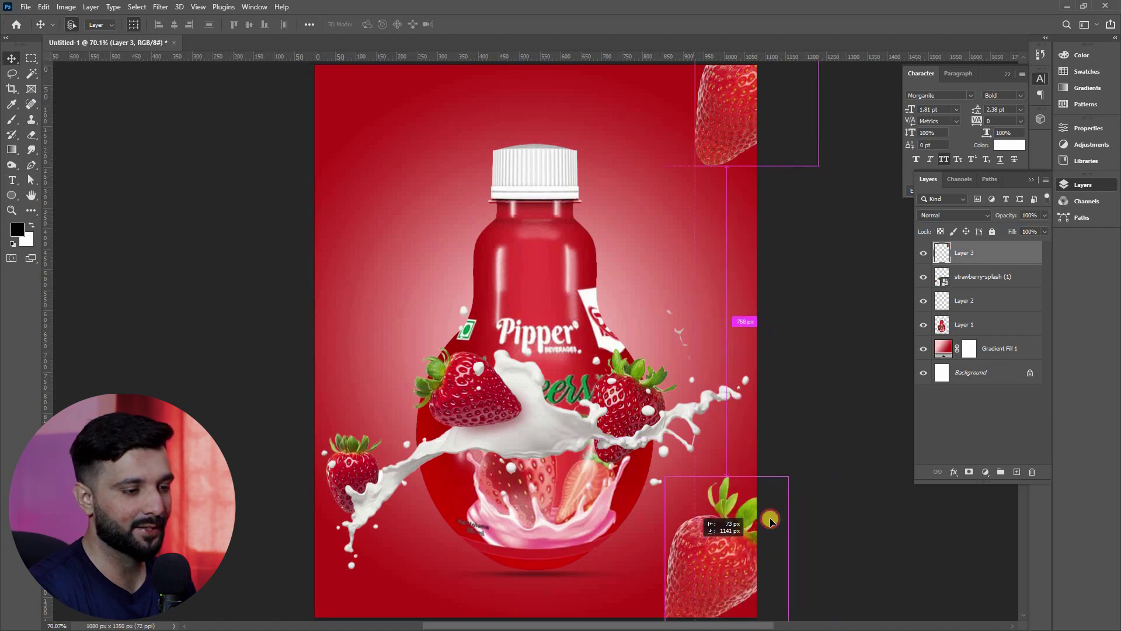
# Add a smaller strawberry copy near the poster's lower-right corner and another tilted copy near the lower-left corner.
pyautogui.hotkey('ctrl', 't')
pyautogui.moveTo(745, 454); pyautogui.dragTo(726, 453)
pyautogui.moveTo(830, 579); pyautogui.dragTo(390, 572)
pyautogui.press('Return')
# Duplicate the small strawberry to the left of the cap, rotate it about 24°, and place another copy to the right of the bottle's shoulder.
pyautogui.moveTo(423, 532); pyautogui.dragTo(410, 116)
pyautogui.hotkey('ctrl', 't')
pyautogui.press('Return')
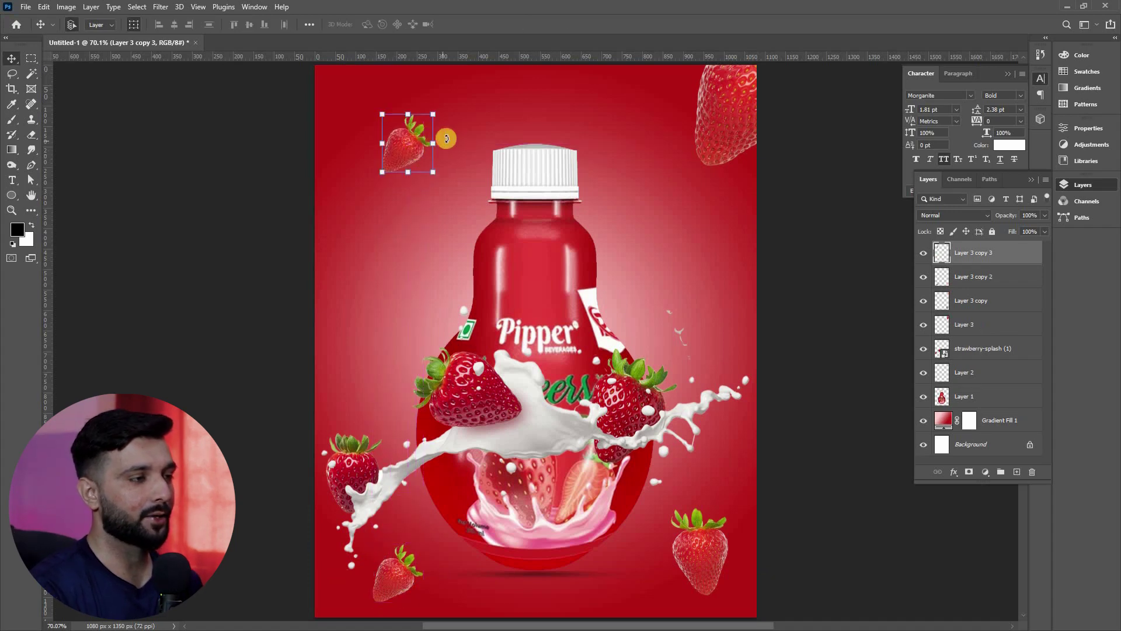
pyautogui.moveTo(435, 154)
pyautogui.mouseDown()
pyautogui.moveTo(429, 164)
pyautogui.moveTo(435, 145)
pyautogui.moveTo(444, 157)
pyautogui.mouseUp()
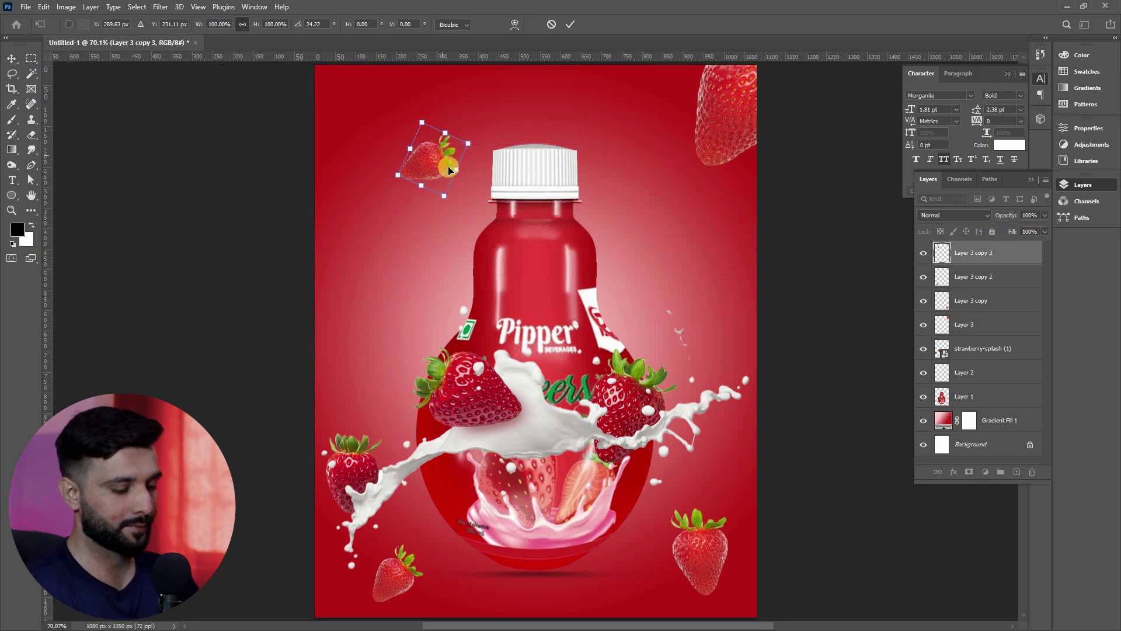
pyautogui.press('Return')
pyautogui.moveTo(429, 158); pyautogui.dragTo(677, 258)
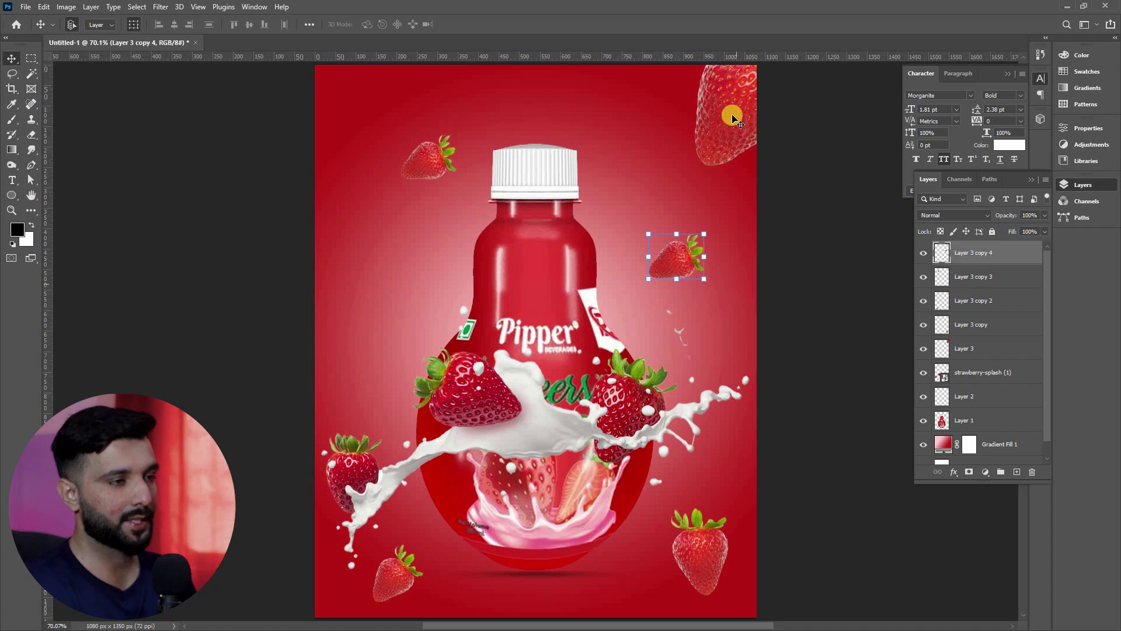
# Select all five pasted strawberry layers and merge them into one layer.
pyautogui.keyDown('shift'); pyautogui.click(716, 152); pyautogui.keyUp('shift')
pyautogui.keyDown('shift'); pyautogui.click(432, 155); pyautogui.keyUp('shift')
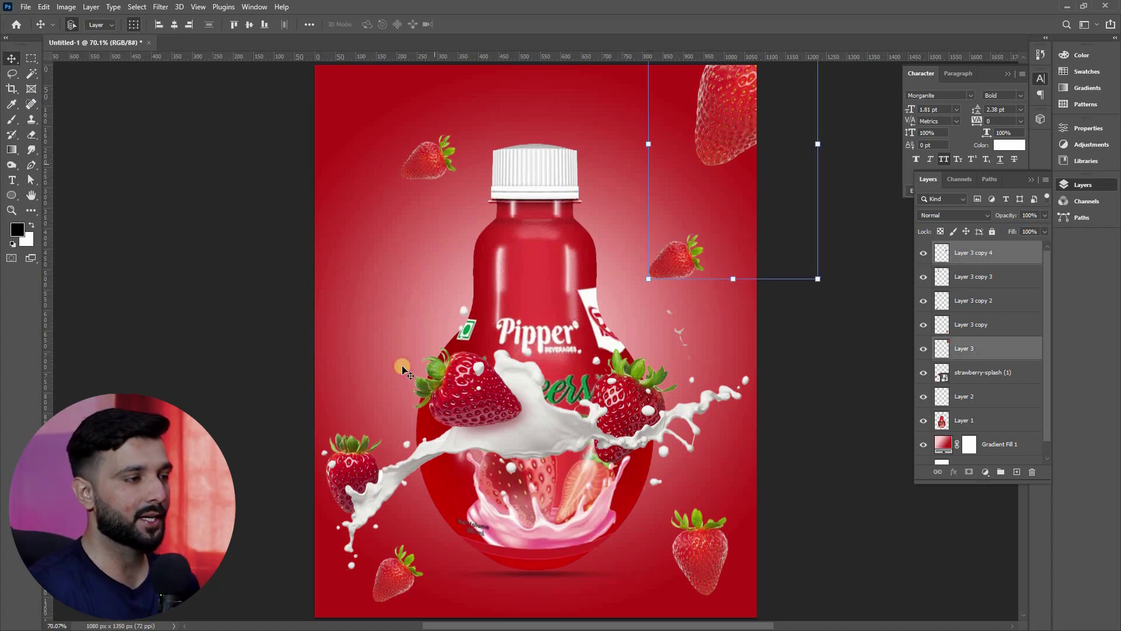
pyautogui.keyDown('shift'); pyautogui.click(381, 580); pyautogui.keyUp('shift')
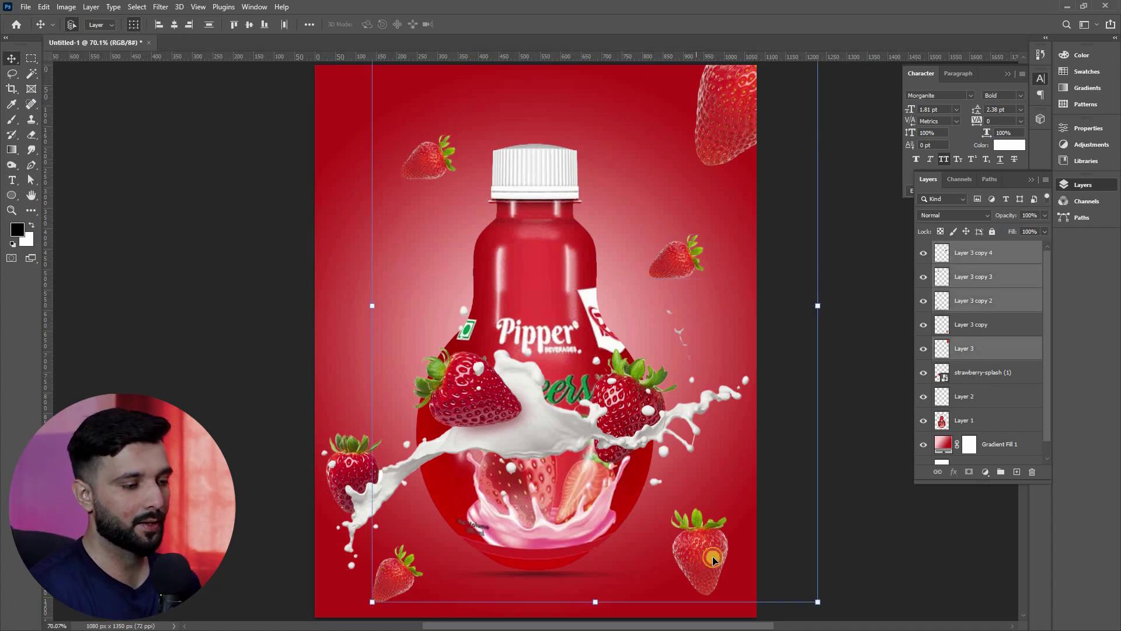
pyautogui.keyDown('shift'); pyautogui.click(702, 557); pyautogui.keyUp('shift')
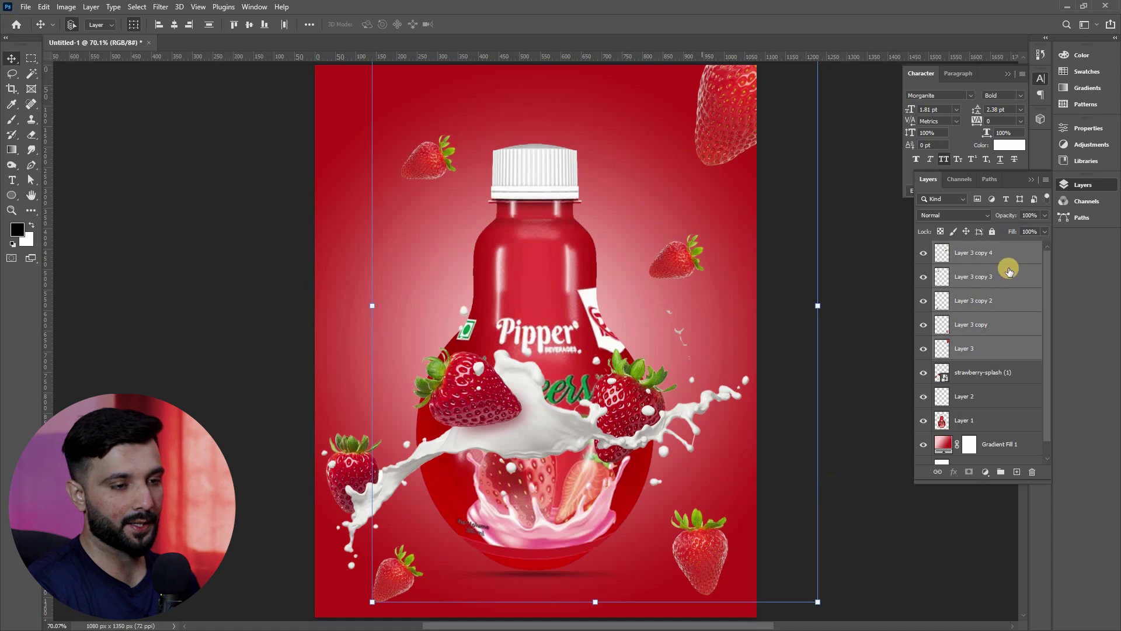
pyautogui.rightClick(993, 352)
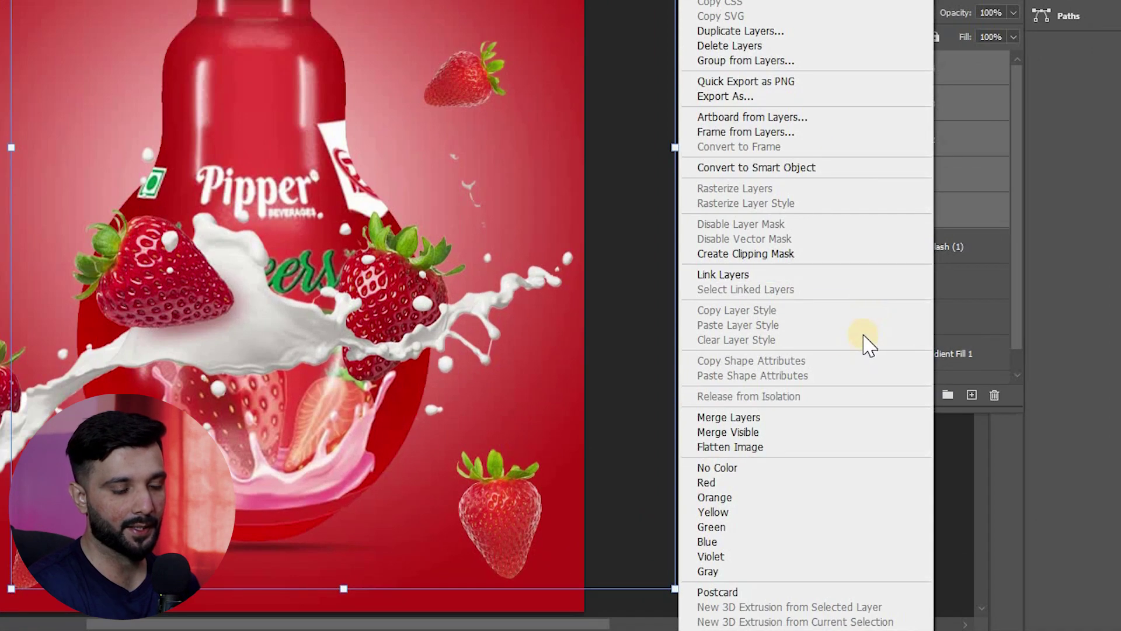
pyautogui.click(759, 417)
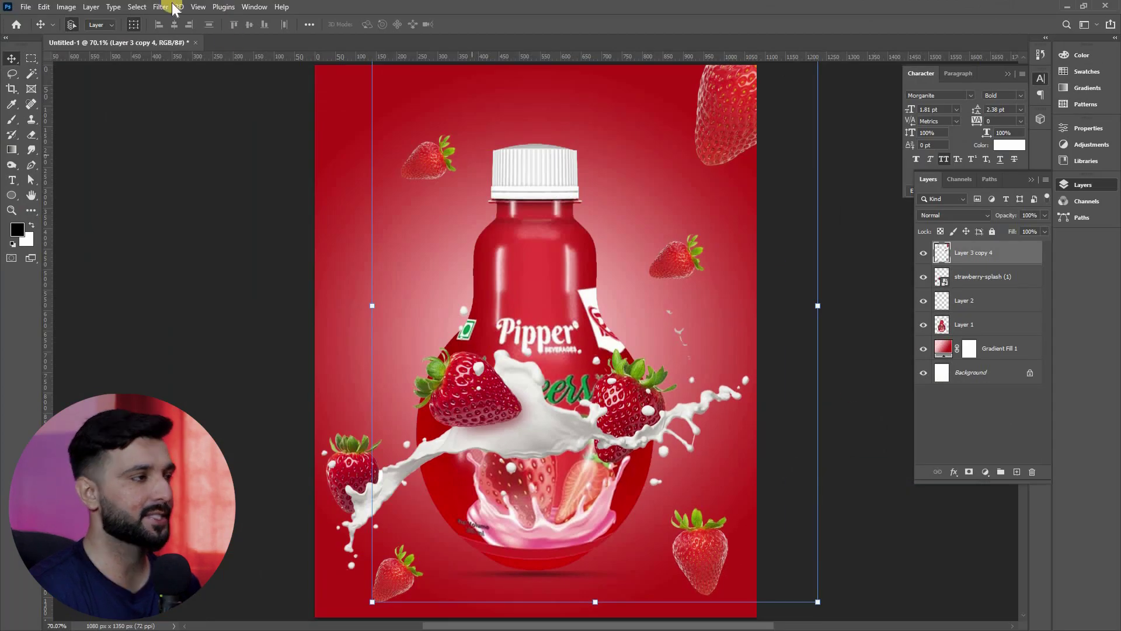
# Apply a slight Gaussian Blur to the merged strawberries layer and deselect it.
pyautogui.click(160, 7)
pyautogui.moveTo(183, 152)
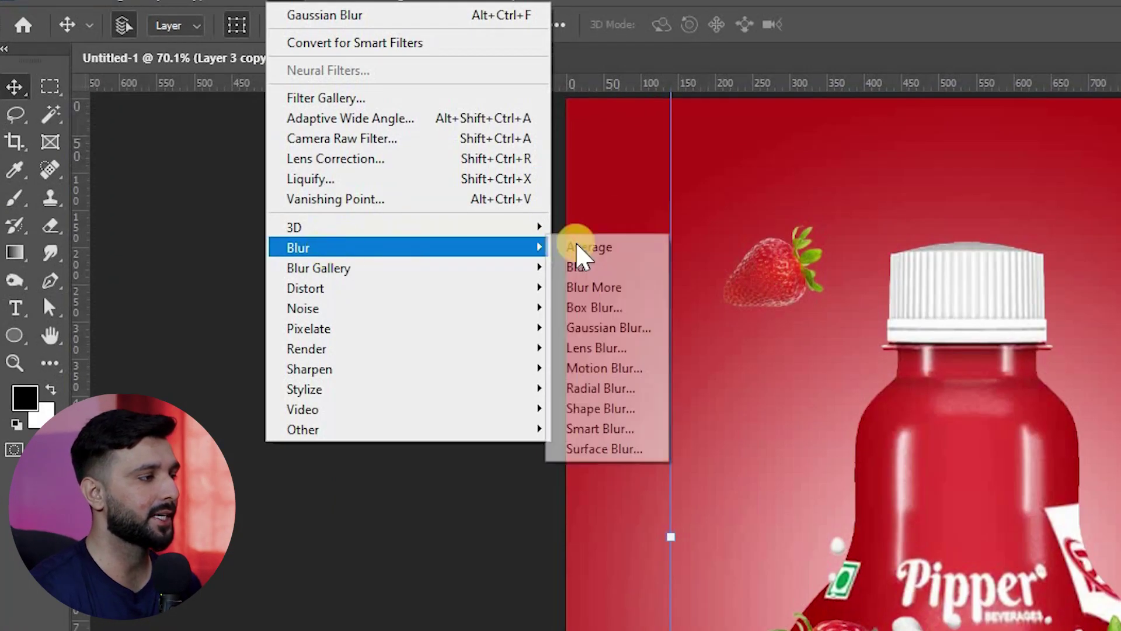
pyautogui.click(605, 328)
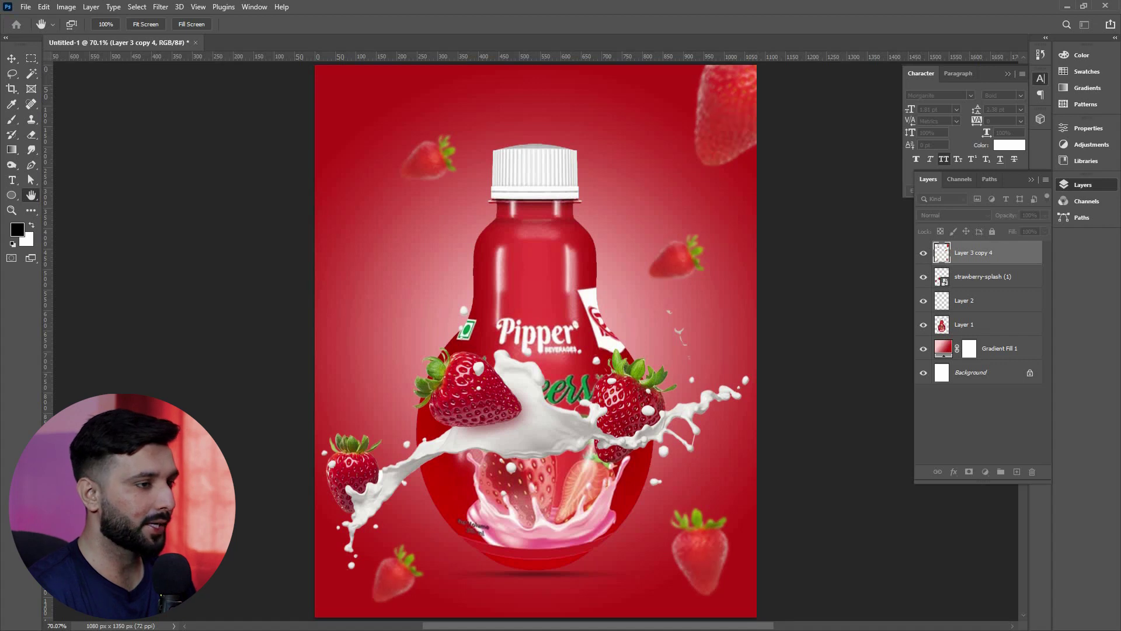
pyautogui.press('v')
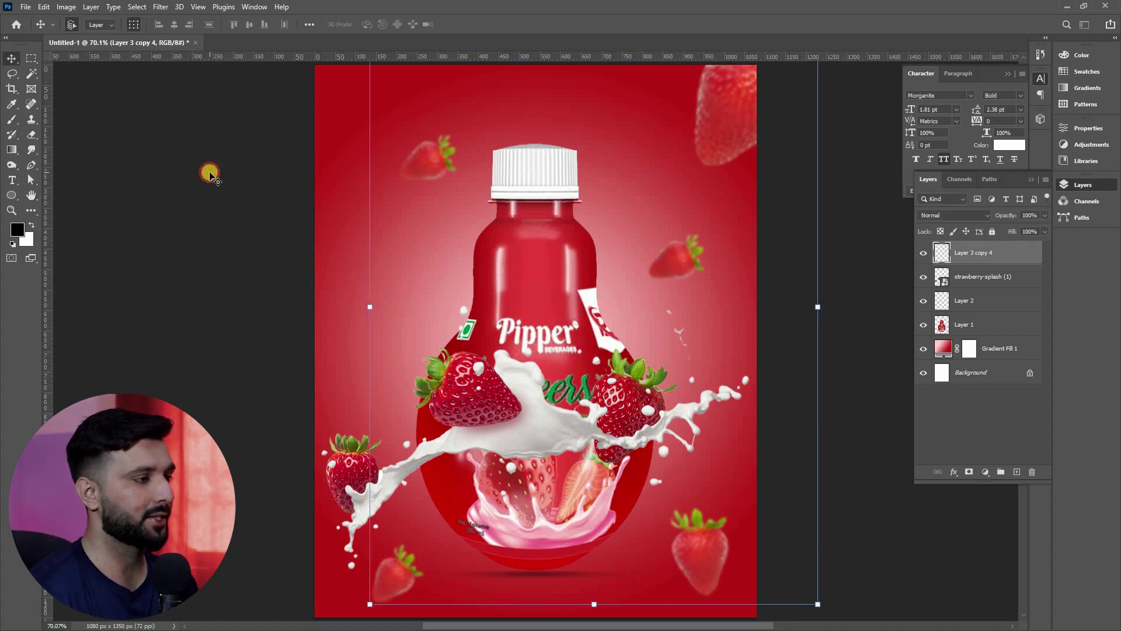
pyautogui.click(211, 170)
pyautogui.scroll(1, 209, 174)
pyautogui.scroll(-1, 210, 174)
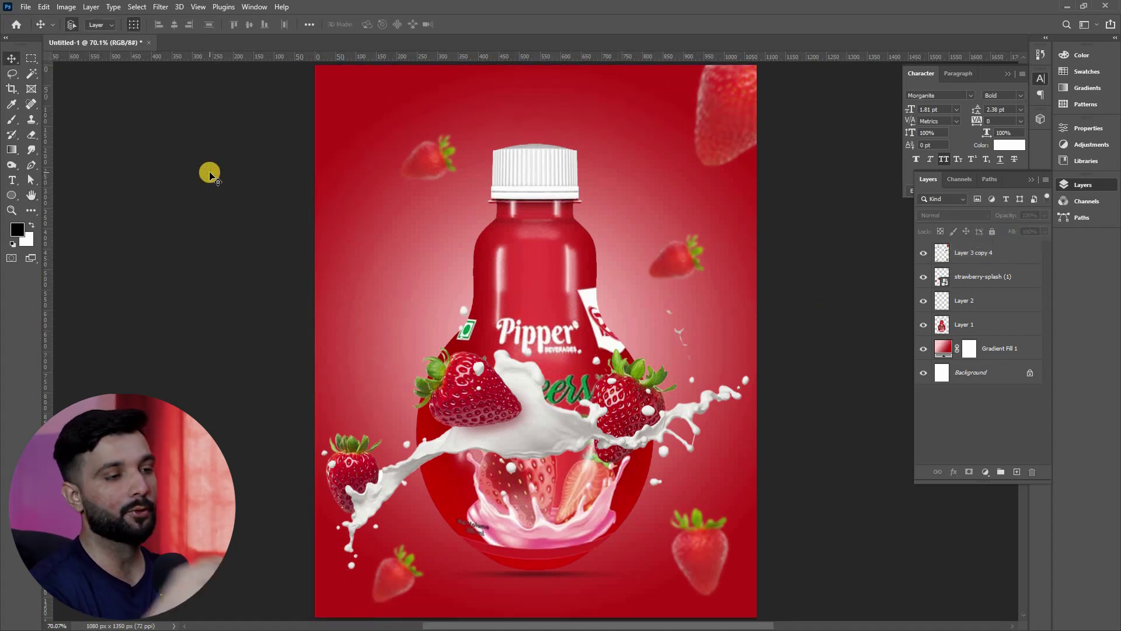
# Add a white "Strawberry" title in Morganite Bold, enlarge it to about 248 pt and centre it over the bottle cap.
pyautogui.click(12, 180)
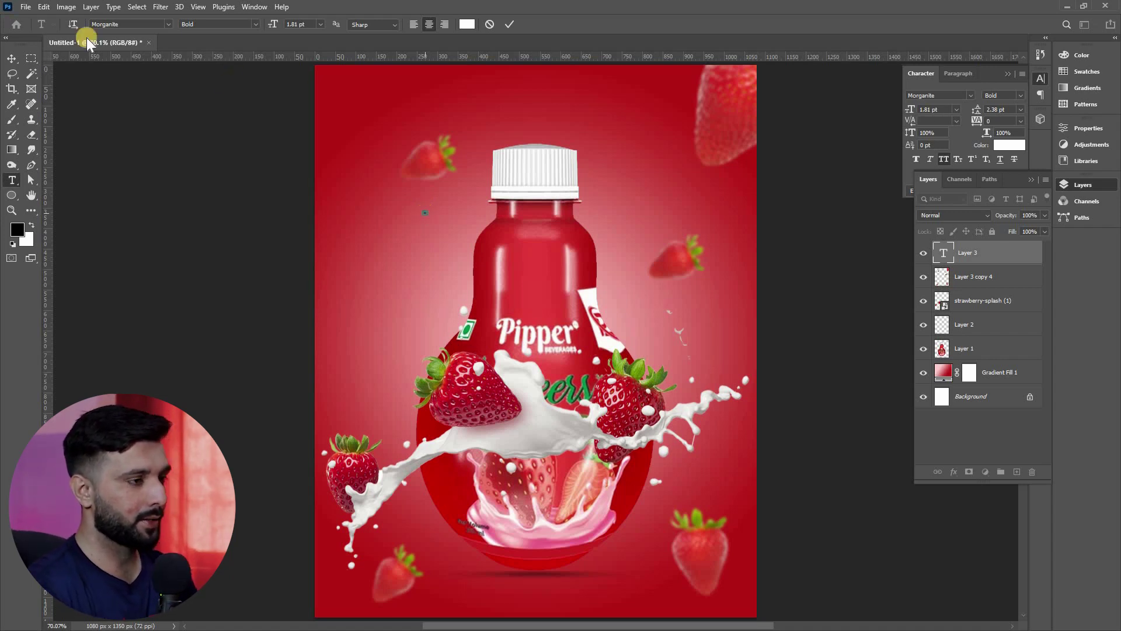
pyautogui.hotkey('ctrl', 'Return')
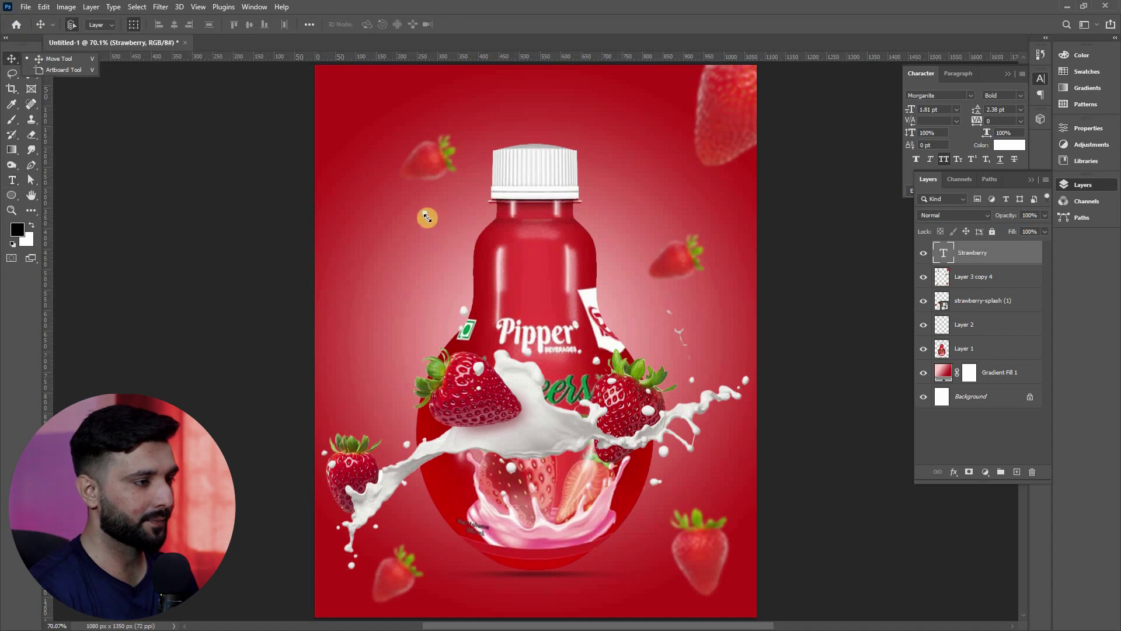
pyautogui.hotkey('ctrl', 't')
pyautogui.moveTo(535, 313); pyautogui.dragTo(661, 386)
pyautogui.moveTo(535, 218); pyautogui.dragTo(525, 169)
pyautogui.press('Return')
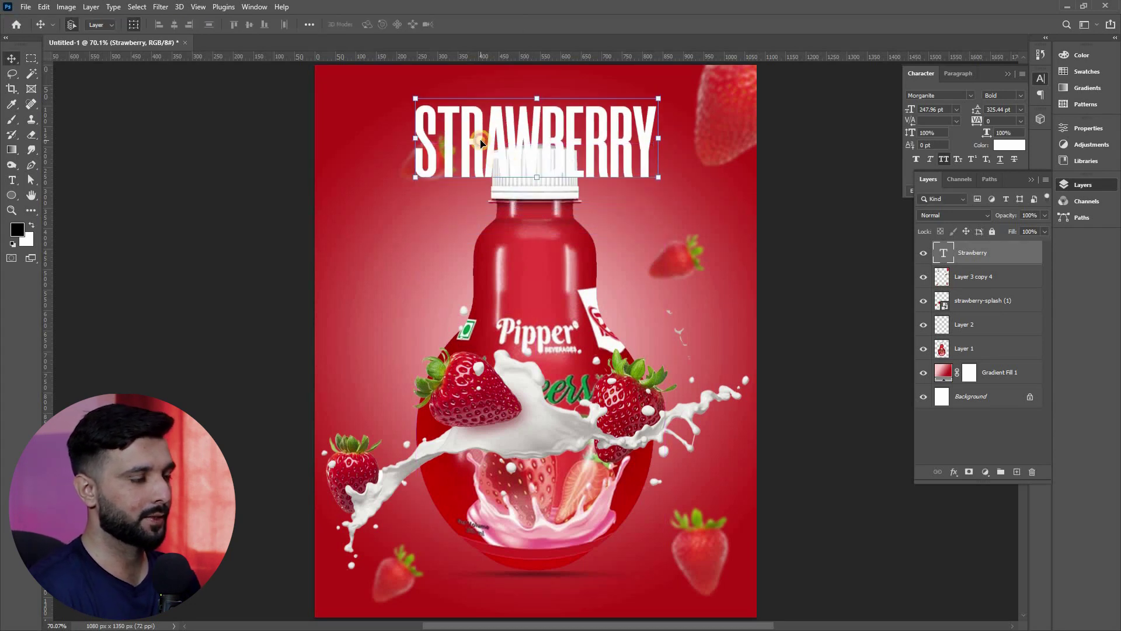
# Try several Amsterdam script fonts on the Strawberry title and set it to Amsterdam Regular.
pyautogui.doubleClick(481, 140)
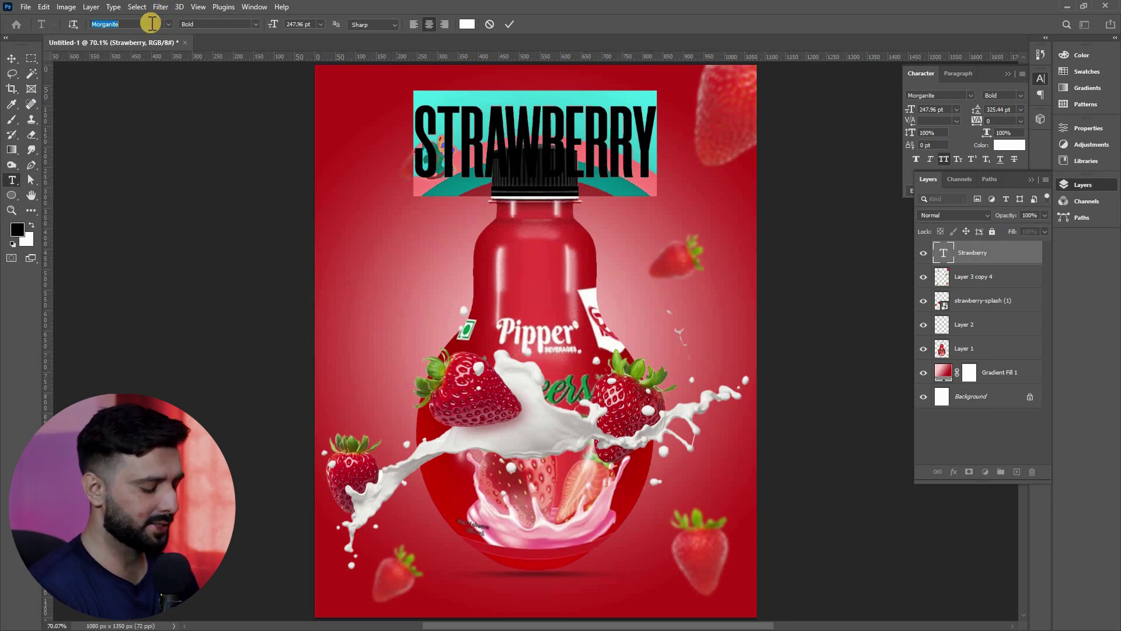
pyautogui.write('ams')
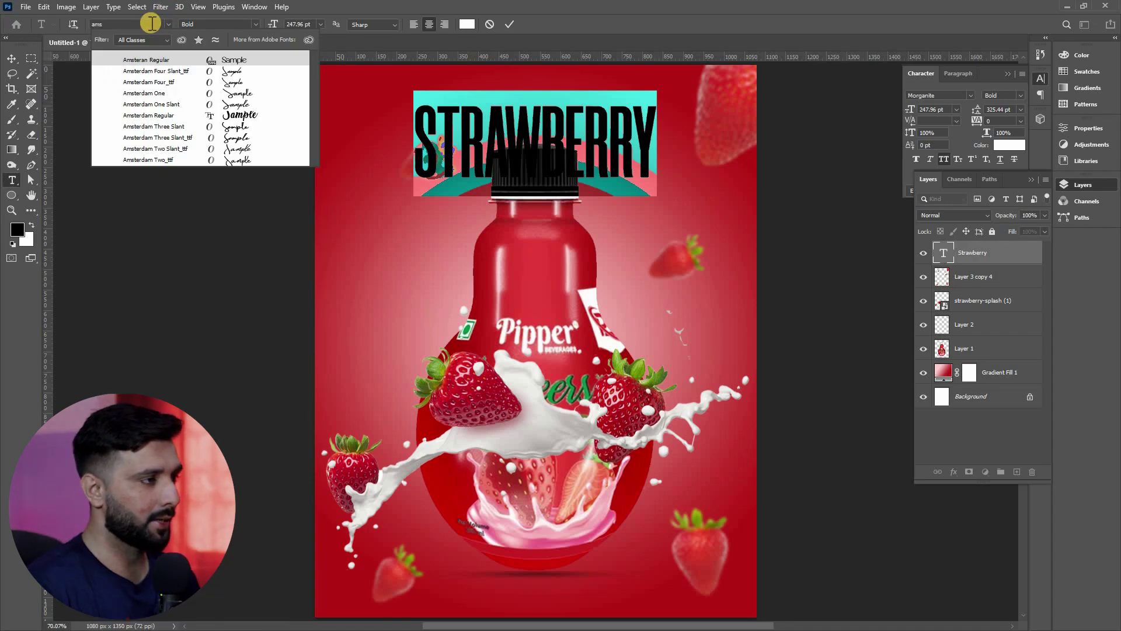
pyautogui.press('Down')
pyautogui.press('Down')
pyautogui.press('Down')
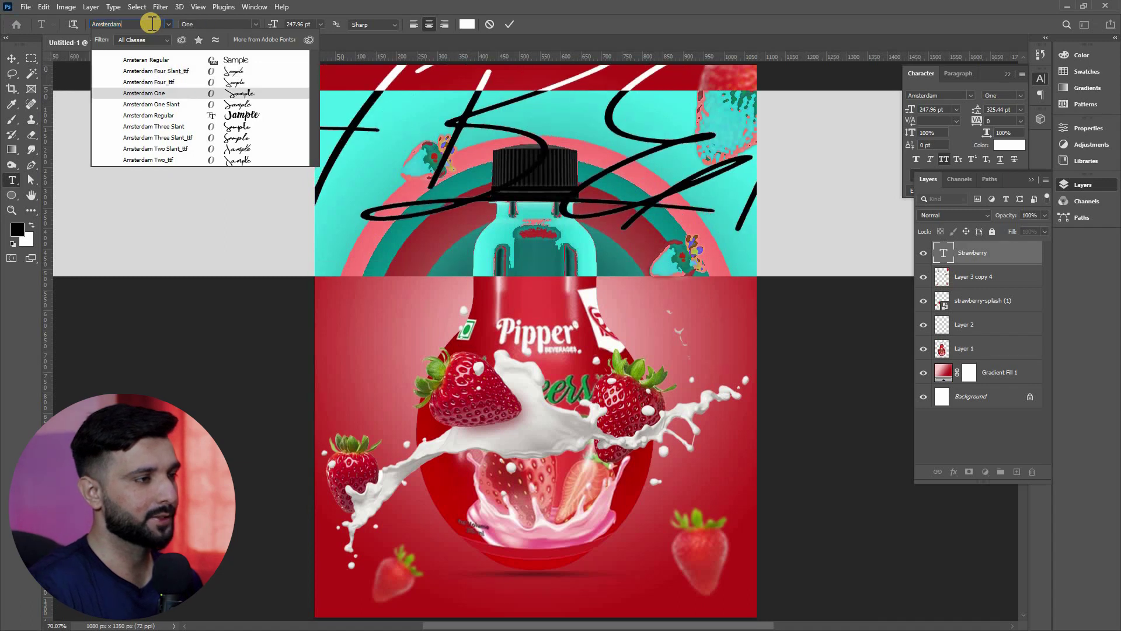
pyautogui.press('Down')
pyautogui.press('Down')
pyautogui.press('Down')
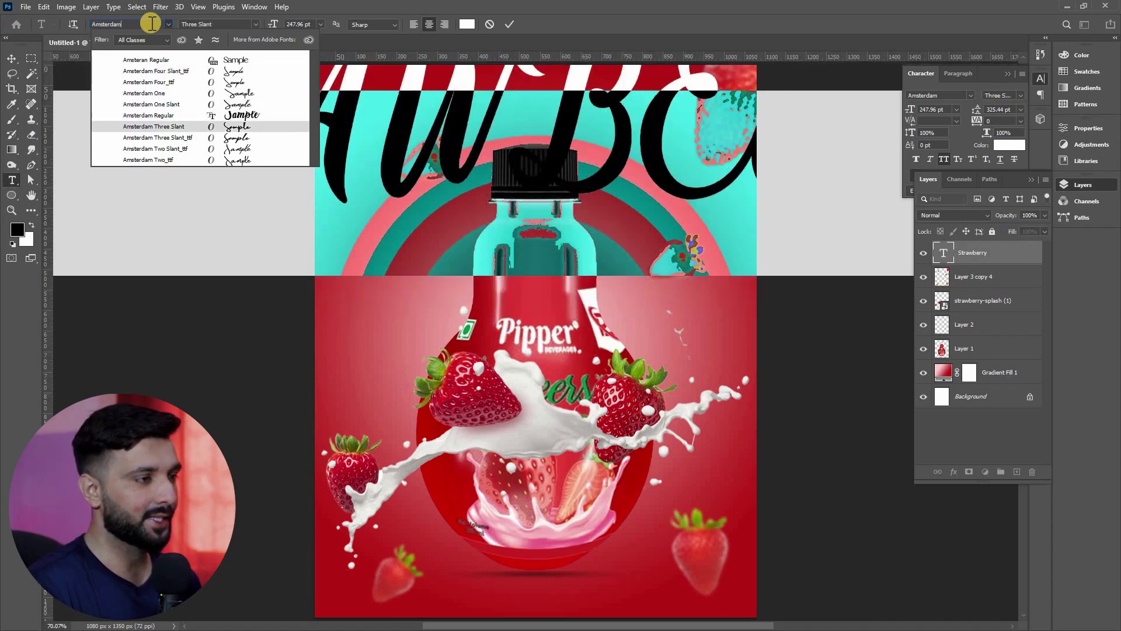
pyautogui.press('Down')
pyautogui.press('Down')
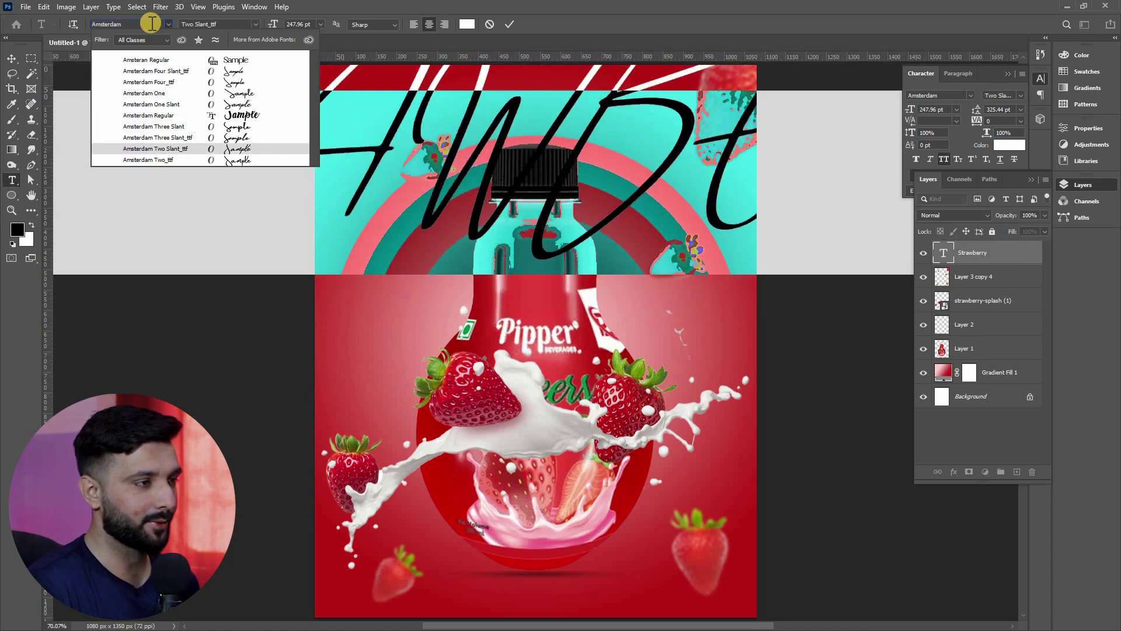
pyautogui.press('Up')
pyautogui.press('Up')
pyautogui.press('Up')
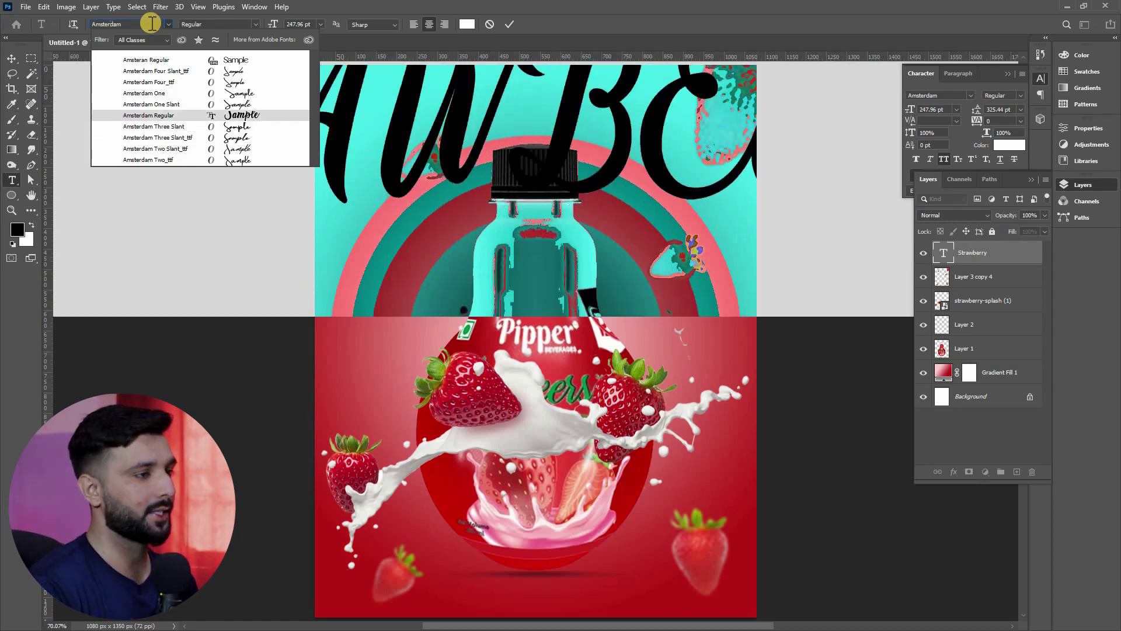
pyautogui.press('Return')
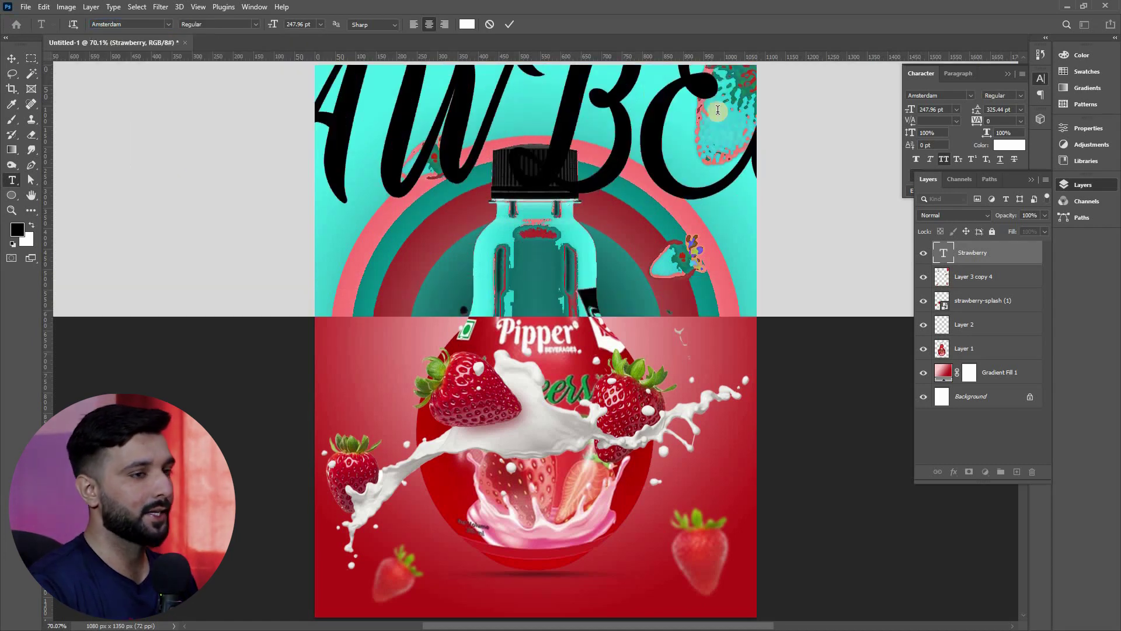
# Turn off All Caps for the title and scale it to about 140 pt so it spans the poster's upper part.
pyautogui.click(941, 160)
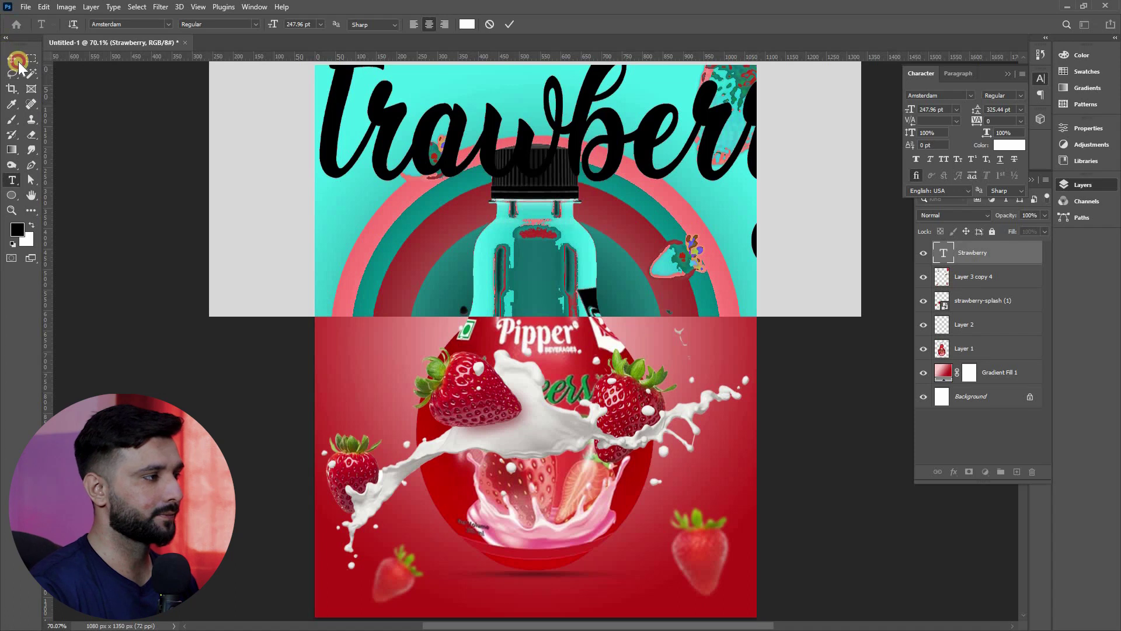
pyautogui.click(18, 60)
pyautogui.scroll(3, 549, 175)
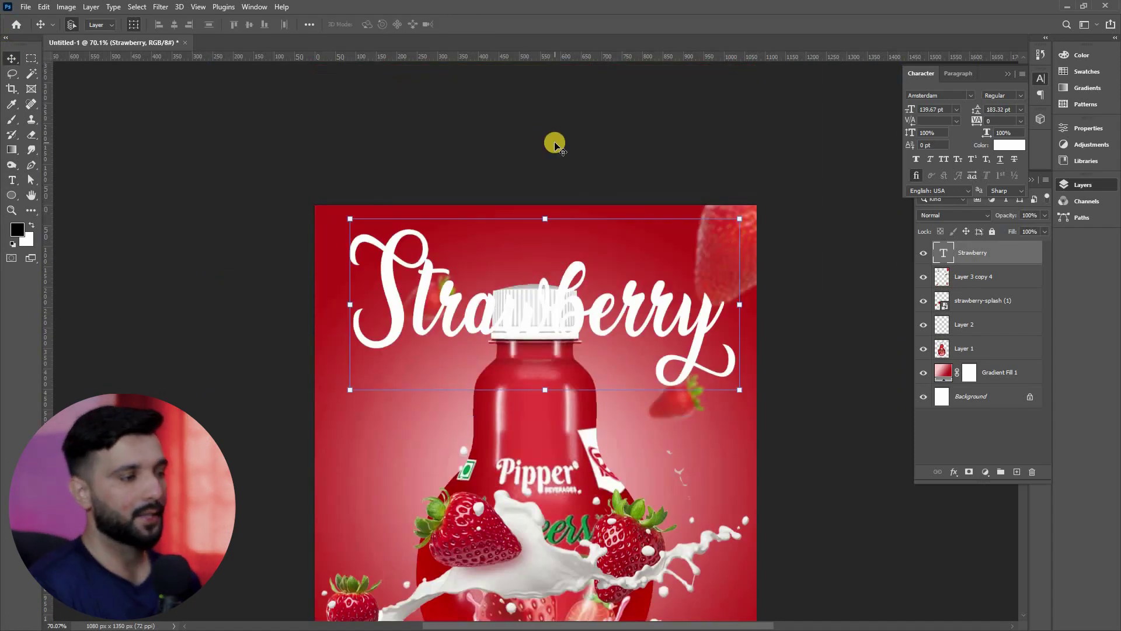
pyautogui.scroll(-1, 555, 140)
pyautogui.click(555, 130)
pyautogui.scroll(-2, 556, 131)
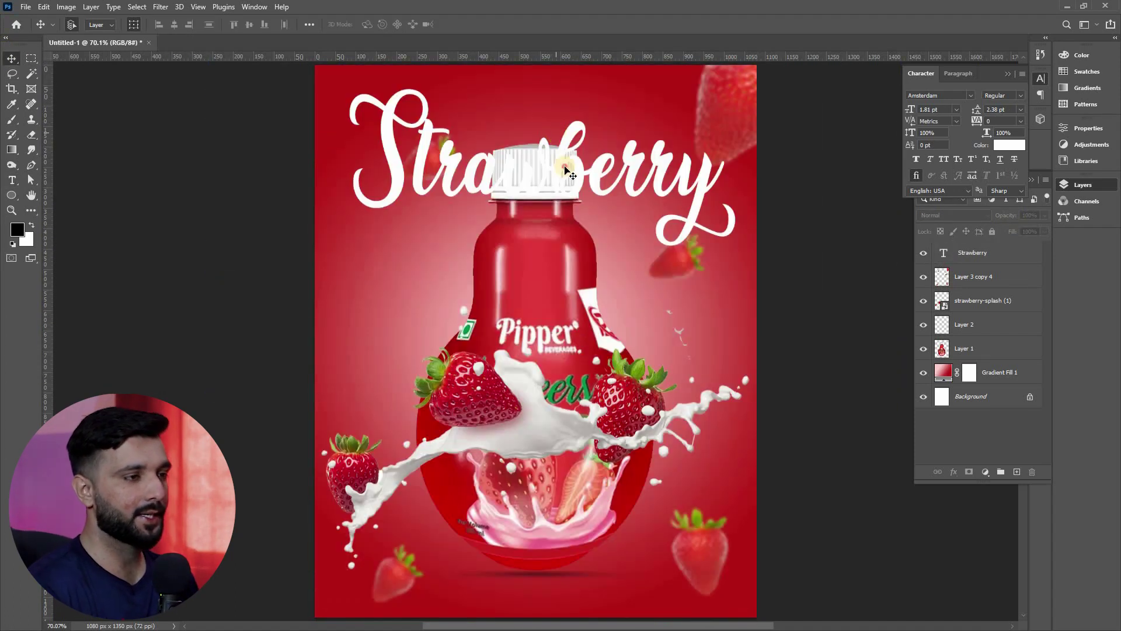
# Send the Strawberry text layer backward until it sits directly beneath the bottle layer and above the gradient fill.
pyautogui.click(564, 169)
pyautogui.hotkey('ctrl', '[')
pyautogui.hotkey('ctrl', '[')
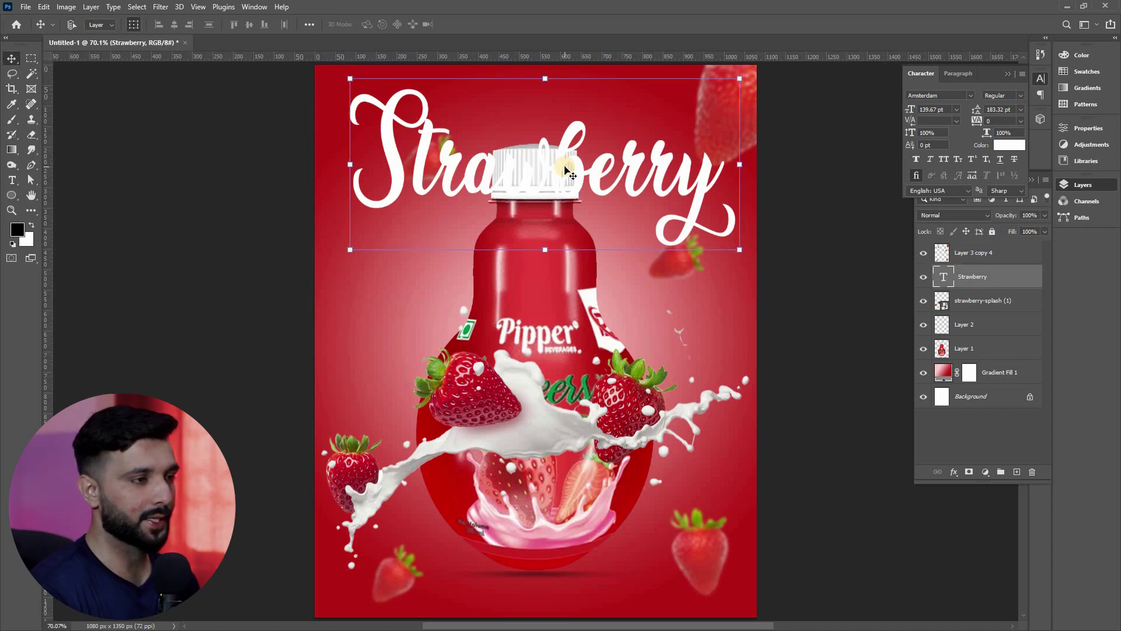
pyautogui.hotkey('ctrl', '[')
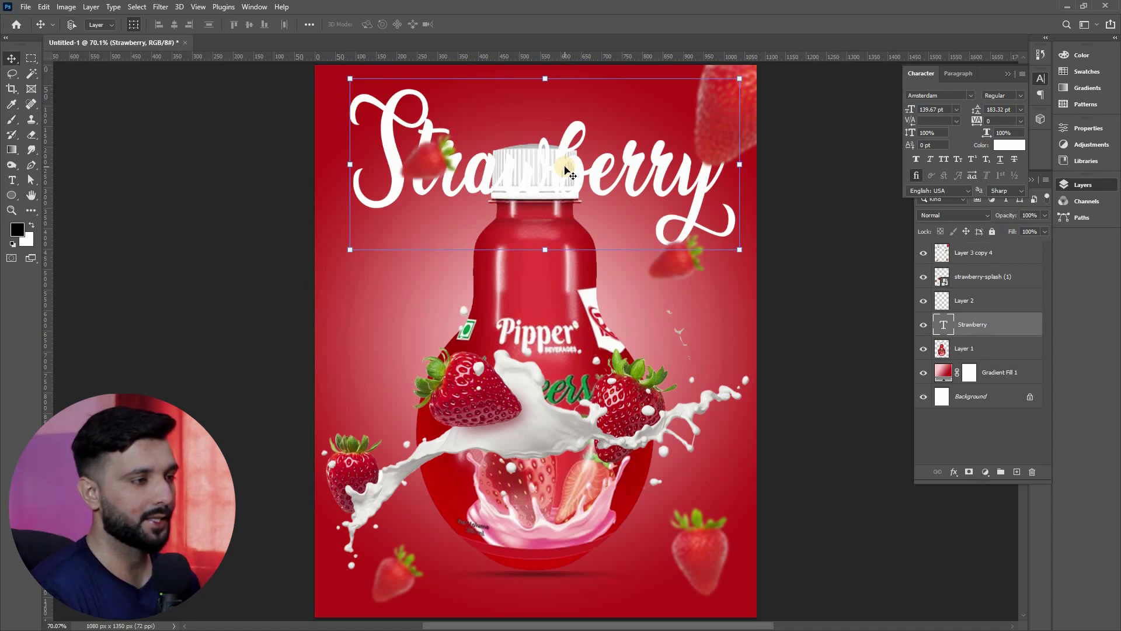
pyautogui.hotkey('ctrl', '[')
pyautogui.hotkey('ctrl', '[')
pyautogui.hotkey('ctrl', ']')
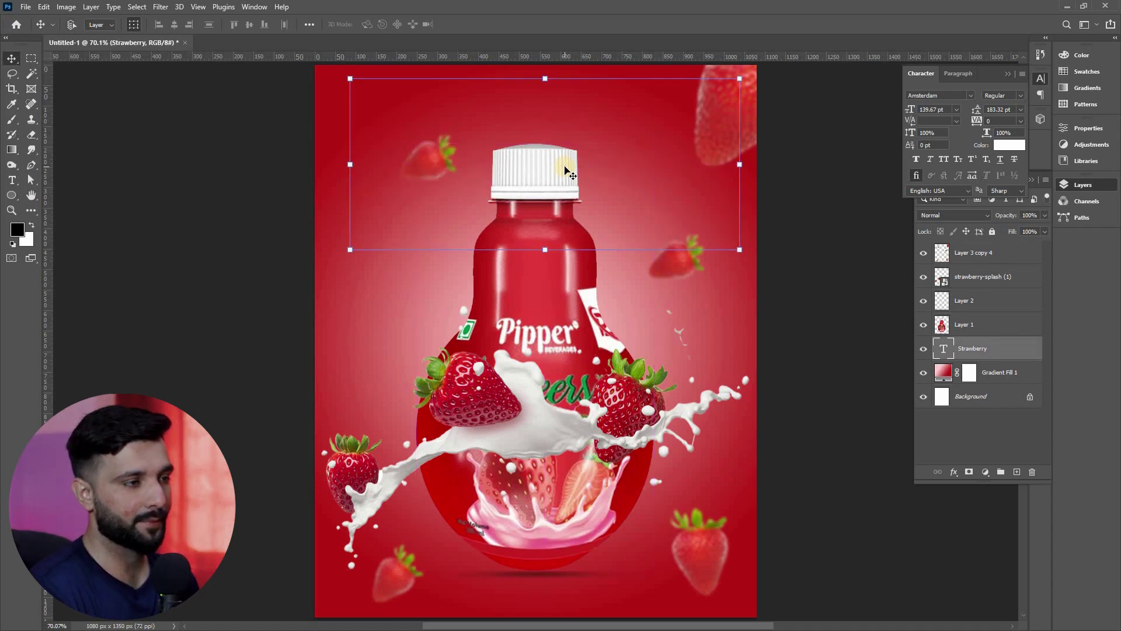
# Move the Strawberry title up behind the bottle cap and change its font to Feeling Passionate Regular.
pyautogui.moveTo(607, 216); pyautogui.dragTo(606, 293)
pyautogui.moveTo(595, 219); pyautogui.dragTo(598, 136)
pyautogui.doubleClick(598, 131)
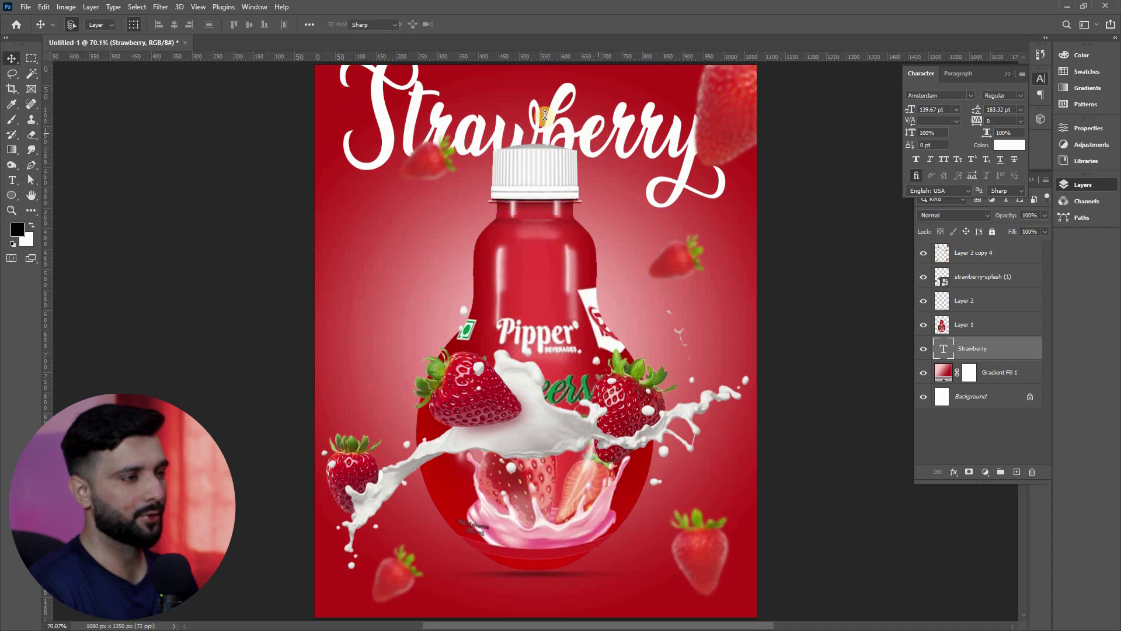
pyautogui.click(143, 23)
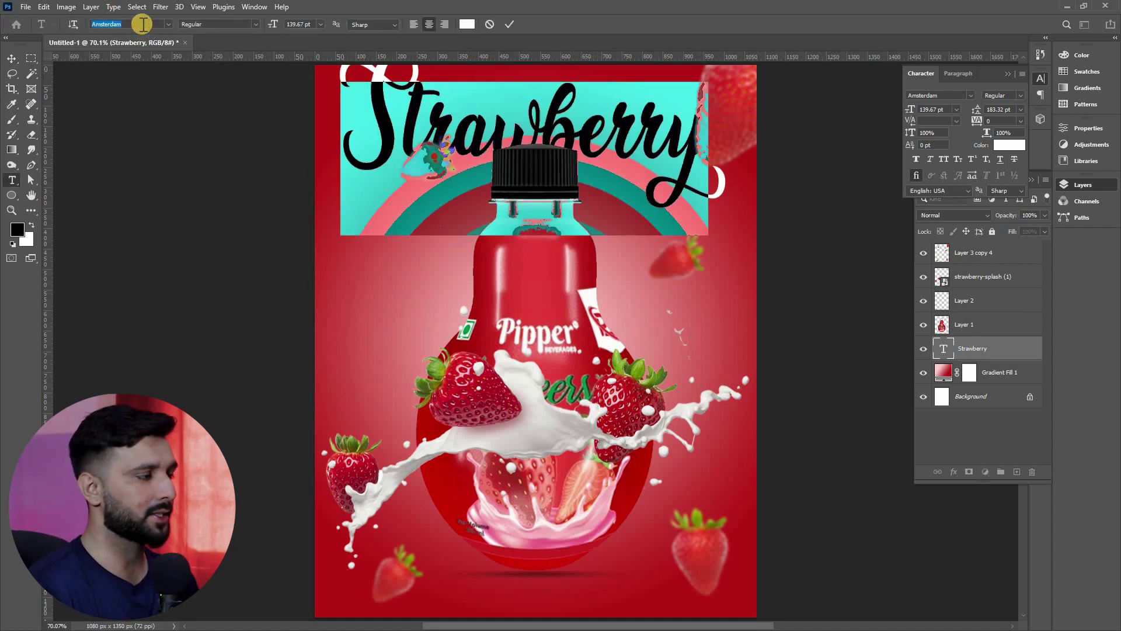
pyautogui.write('Feeling Passionate')
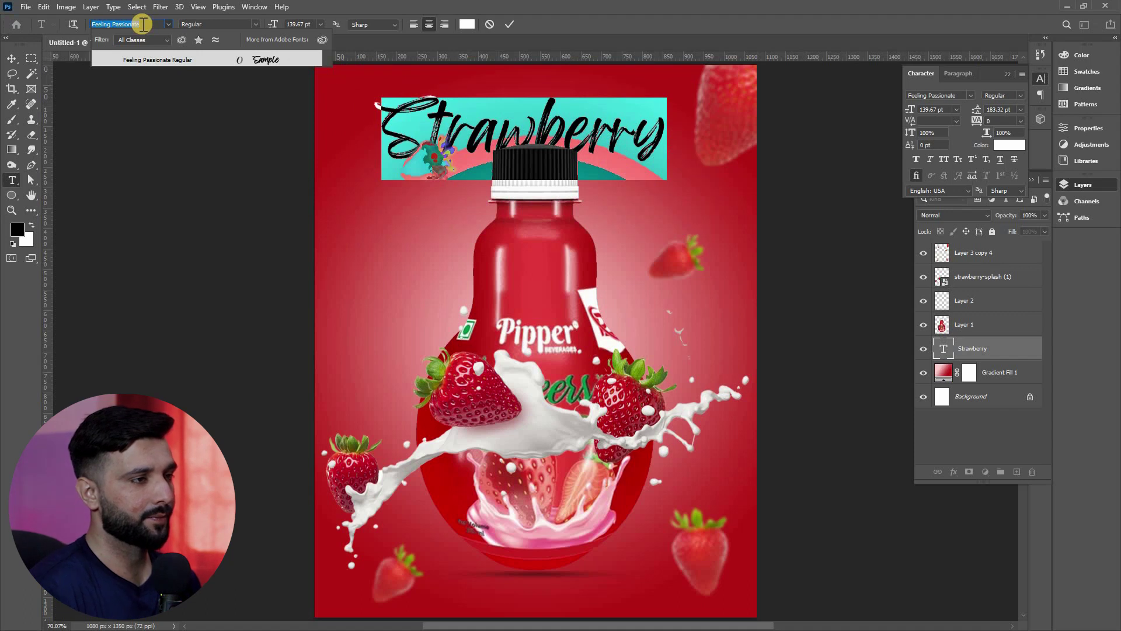
pyautogui.press('Return')
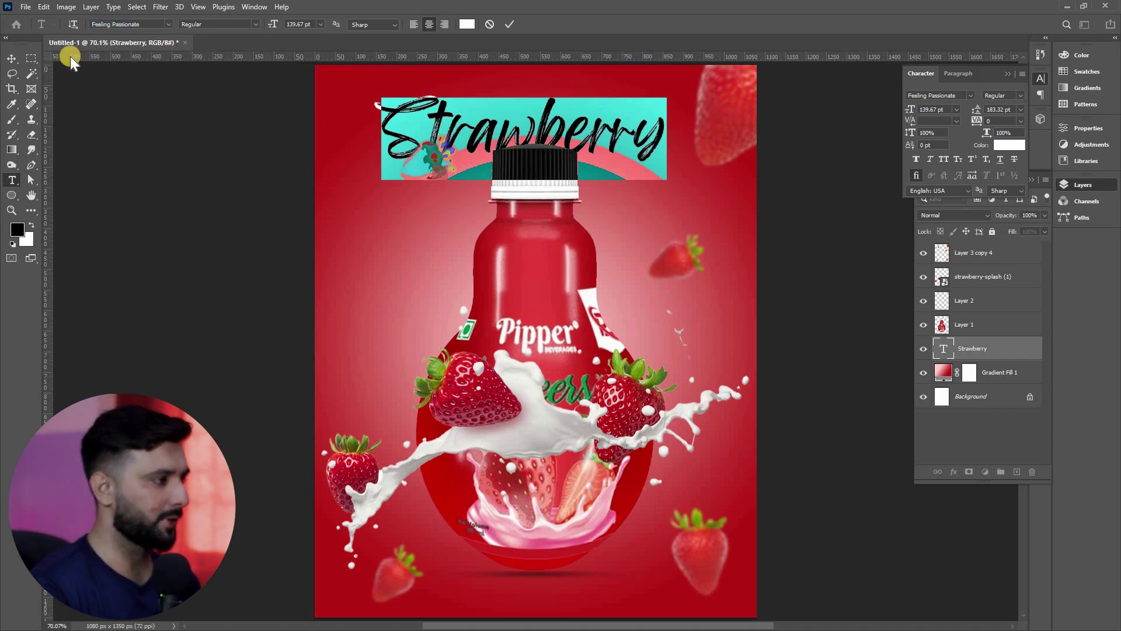
pyautogui.click(16, 60)
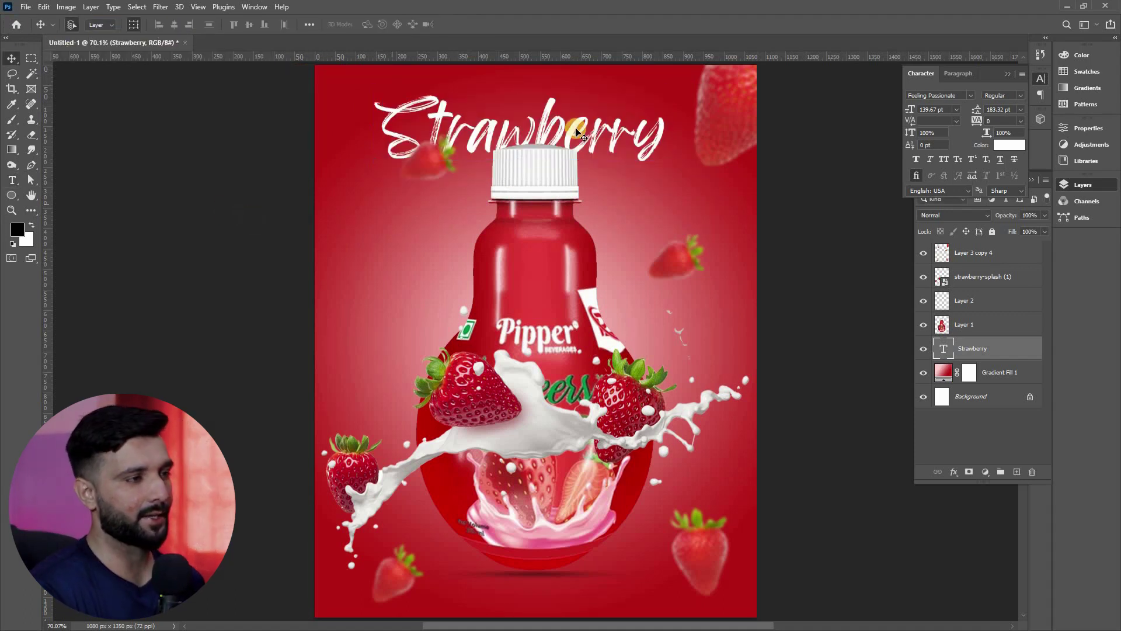
# Scale the Strawberry title to about 172 pt and position it across the poster's upper part behind the cap.
pyautogui.moveTo(579, 129)
pyautogui.mouseDown()
pyautogui.moveTo(588, 122)
pyautogui.moveTo(578, 133)
pyautogui.mouseUp()
pyautogui.hotkey('ctrl', 't')
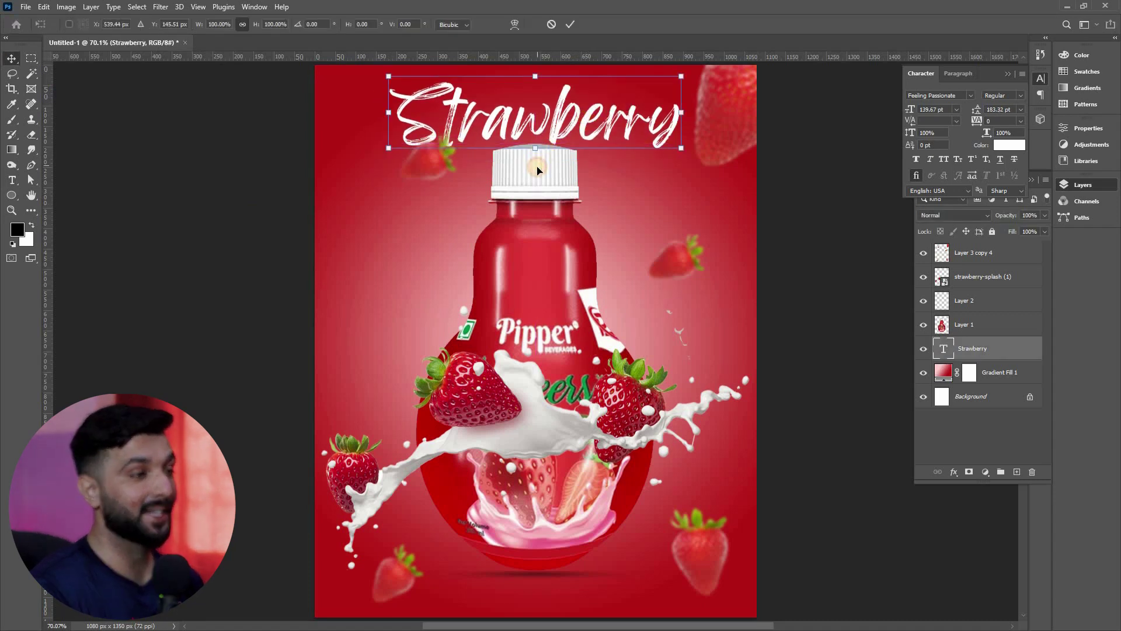
pyautogui.moveTo(535, 74)
pyautogui.mouseDown()
pyautogui.moveTo(535, 93)
pyautogui.moveTo(535, 74)
pyautogui.mouseUp()
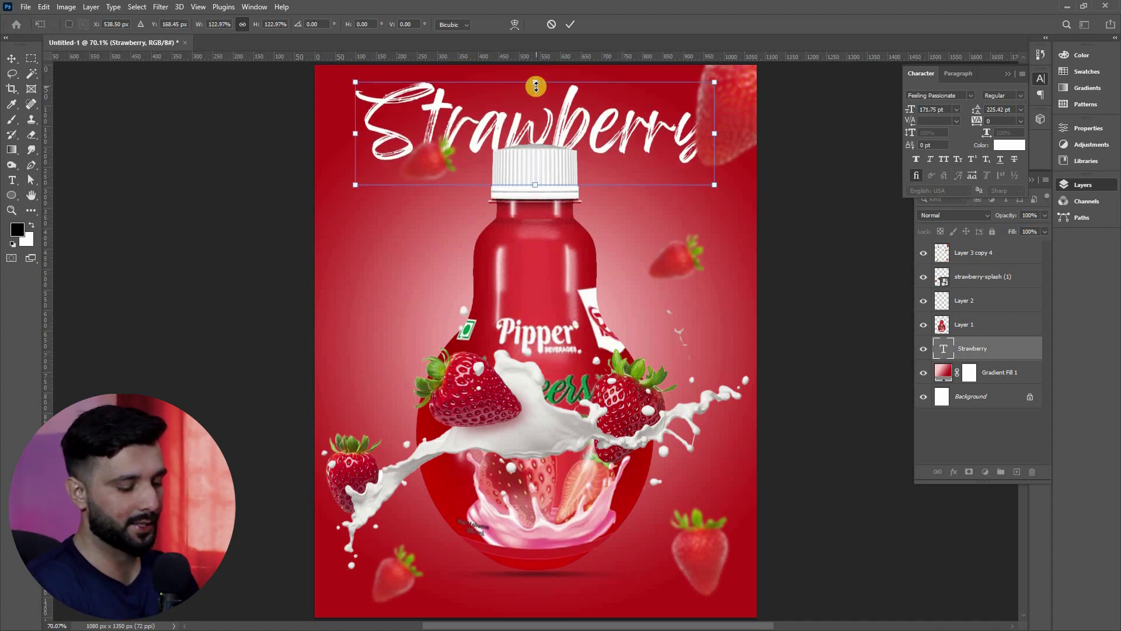
pyautogui.press('Return')
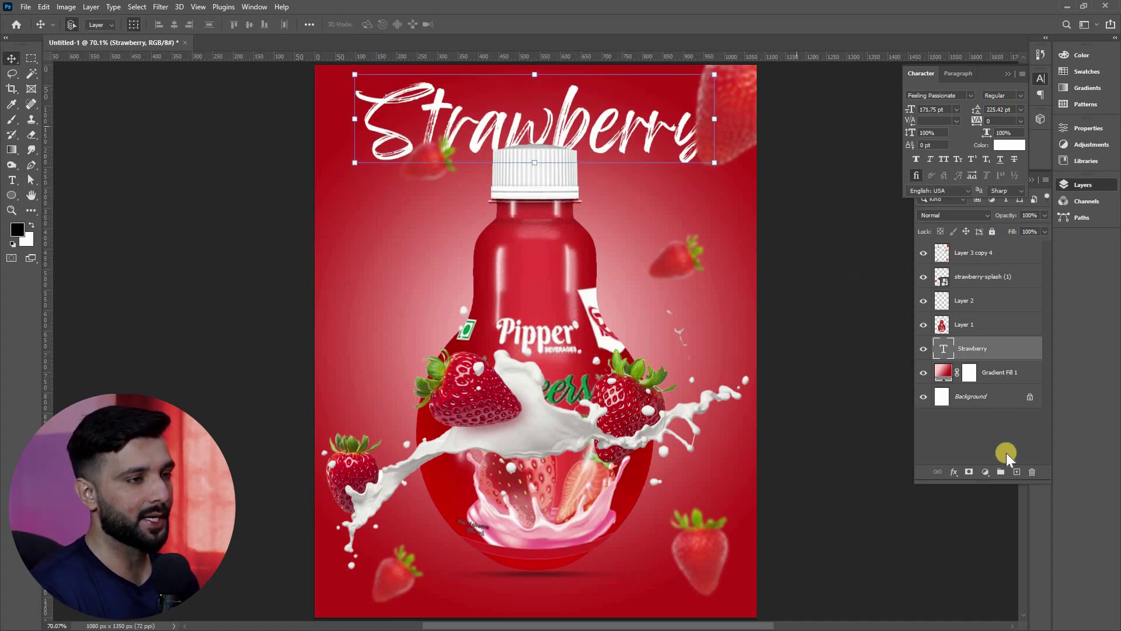
# Move the blurred strawberries layer (Layer 3 copy 4) beneath the Strawberry text layer, directly above the gradient fill.
pyautogui.moveTo(981, 252); pyautogui.dragTo(987, 357)
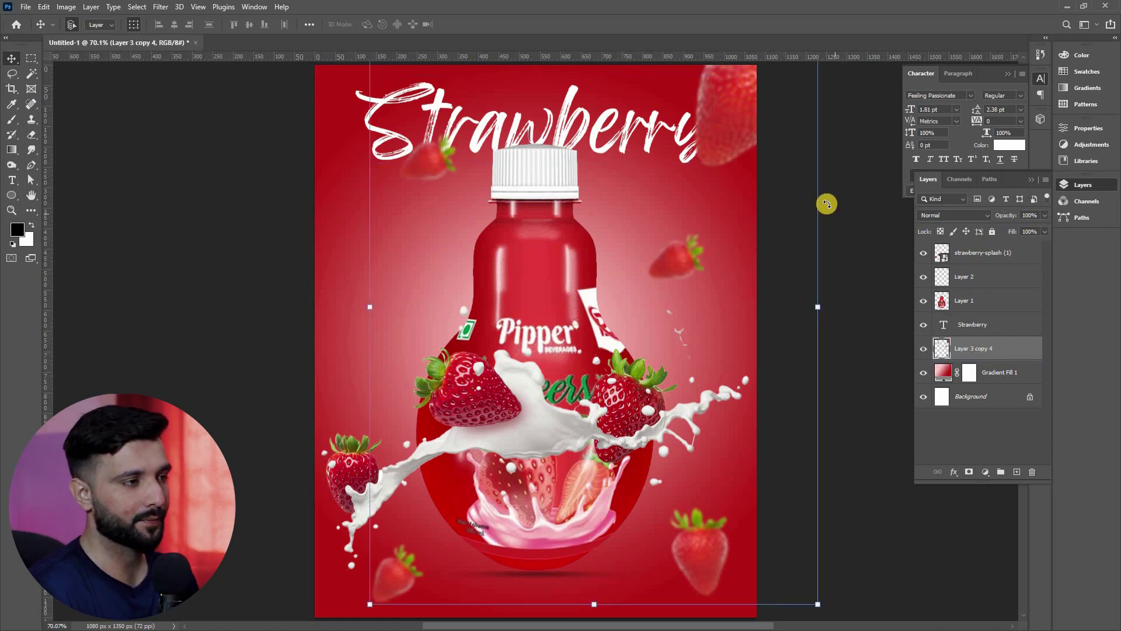
pyautogui.click(856, 207)
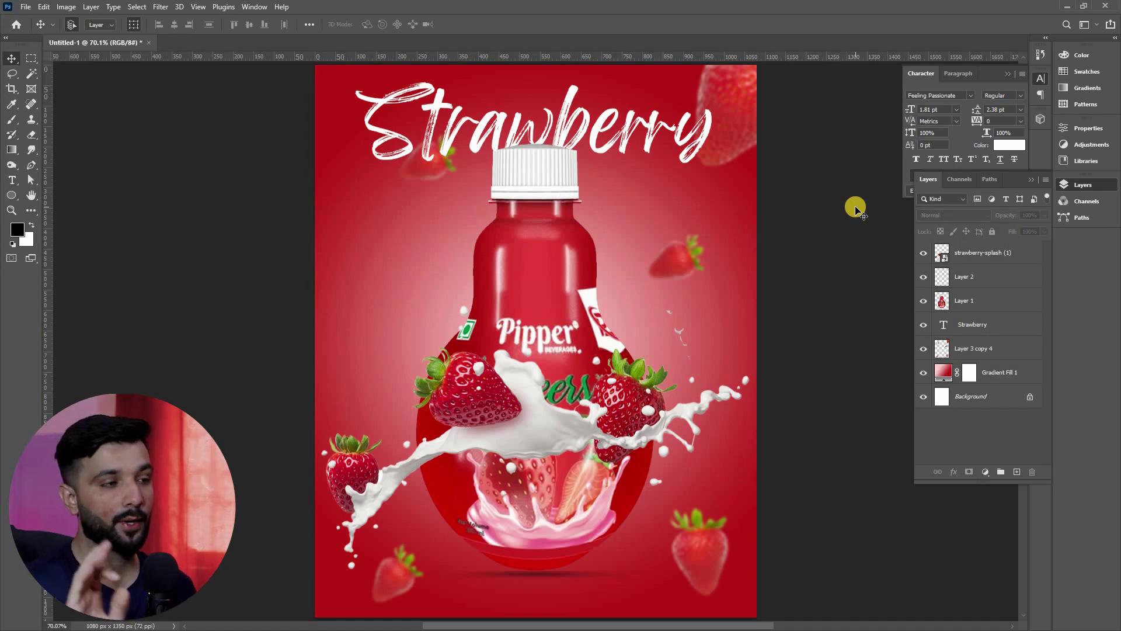
# Try several Helvetica styles on the Strawberry title and set it to Helvetica Bold Oblique.
pyautogui.doubleClick(943, 324)
pyautogui.click(135, 24)
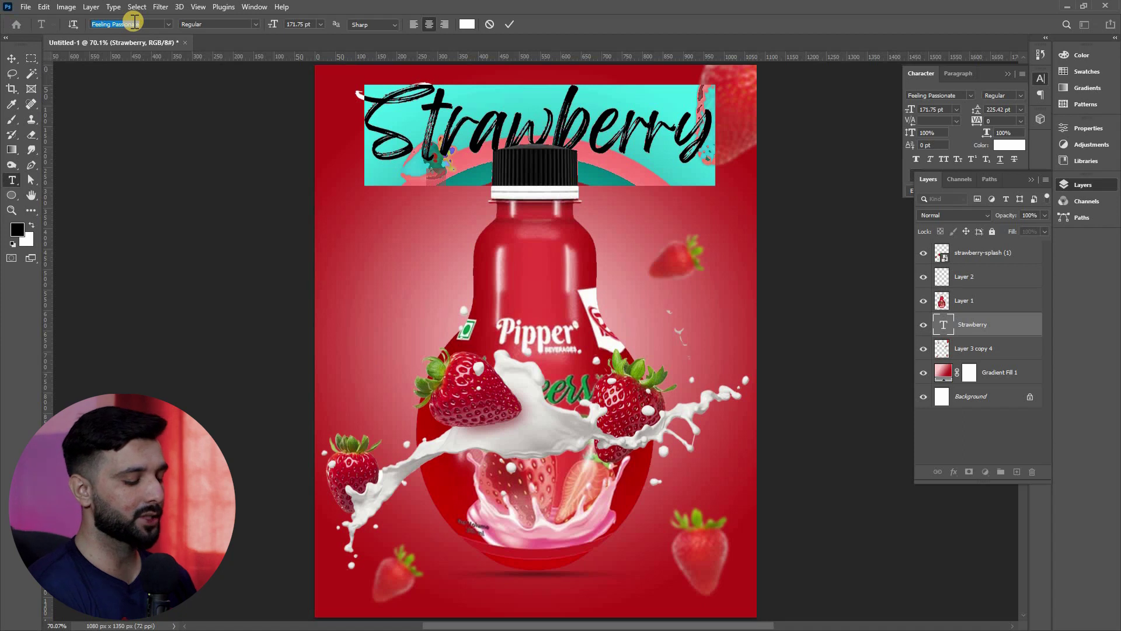
pyautogui.write('Helvetica')
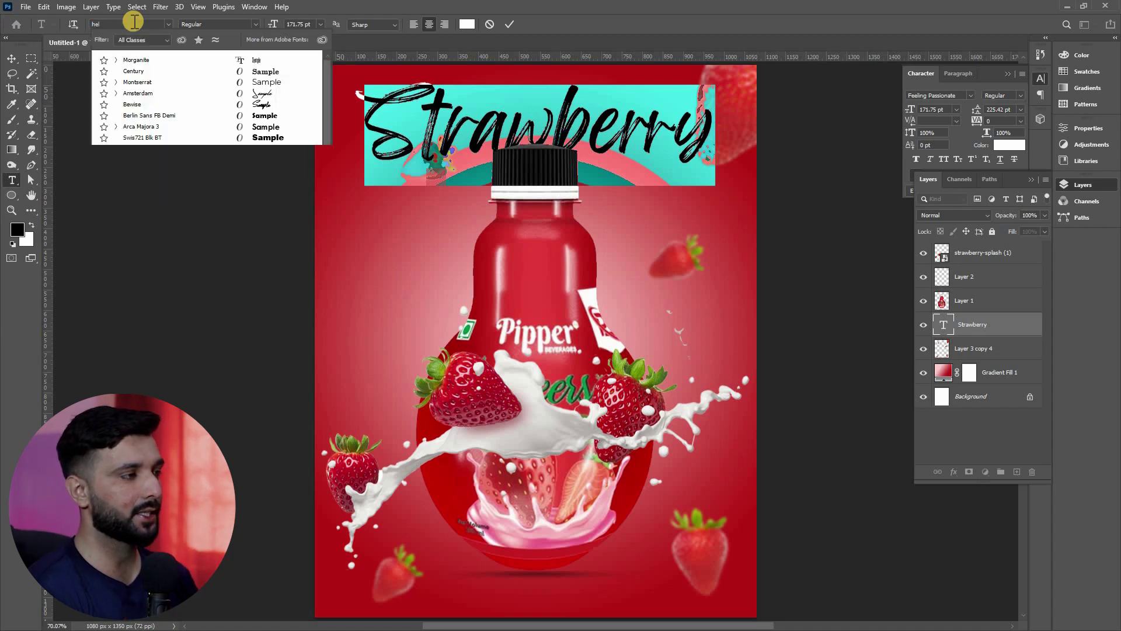
pyautogui.press('Down')
pyautogui.press('Down')
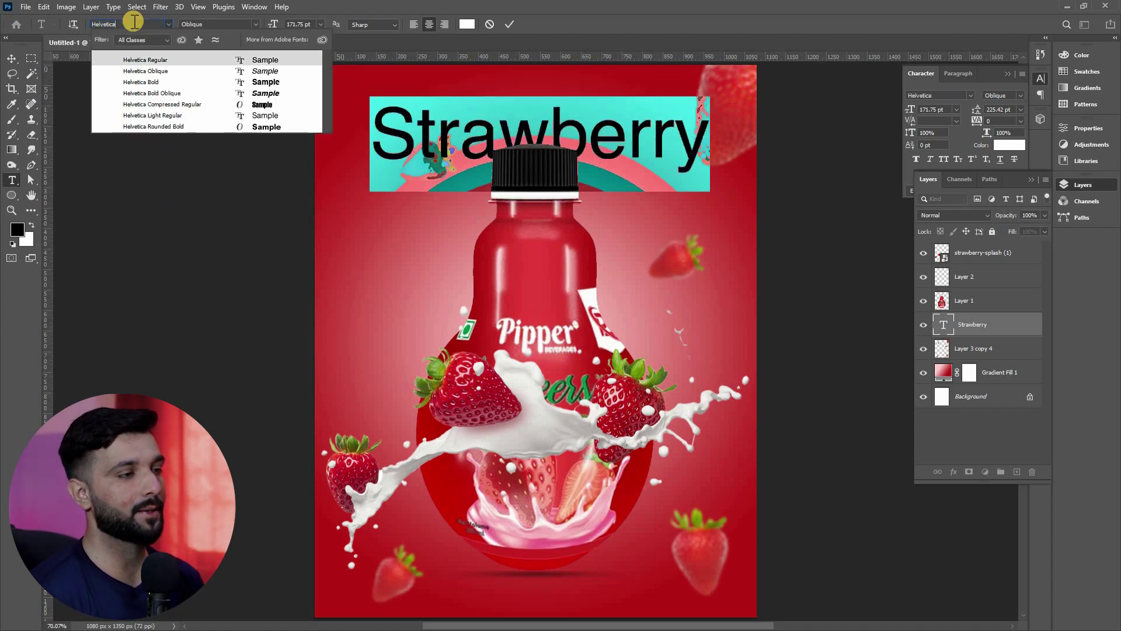
pyautogui.press('Down')
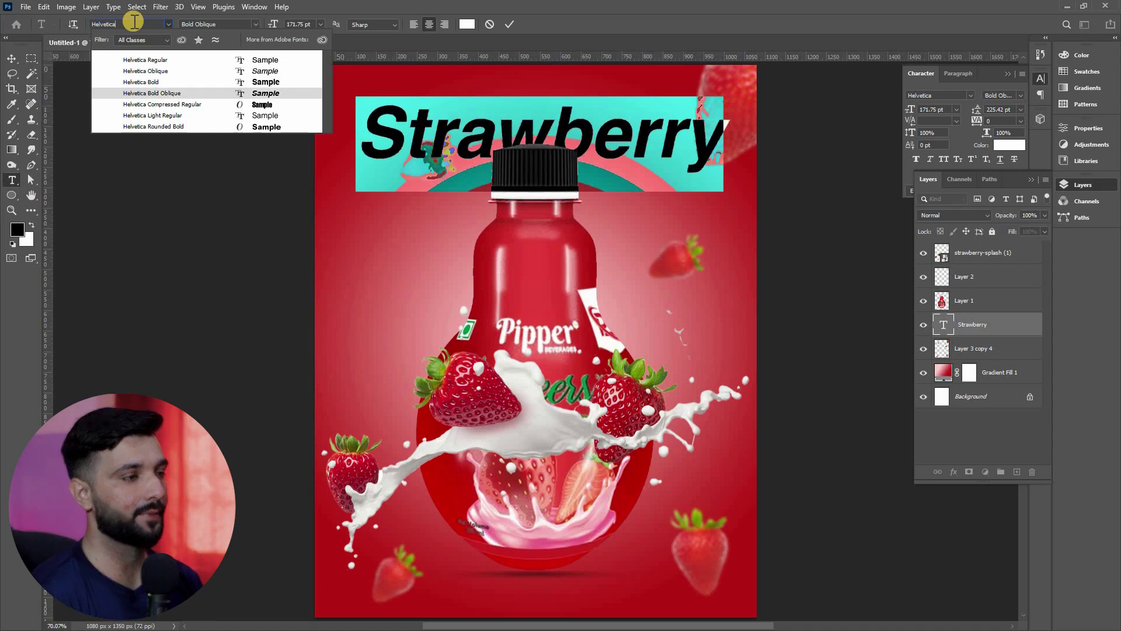
pyautogui.press('Up')
pyautogui.press('Down')
pyautogui.press('Down')
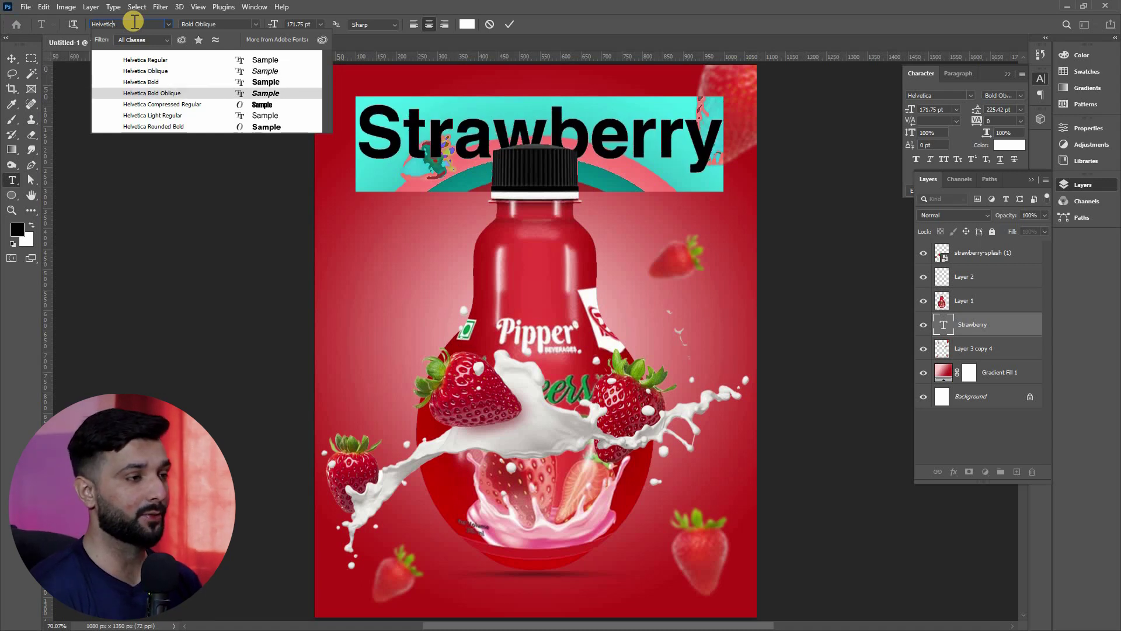
pyautogui.press('Up')
pyautogui.press('Up')
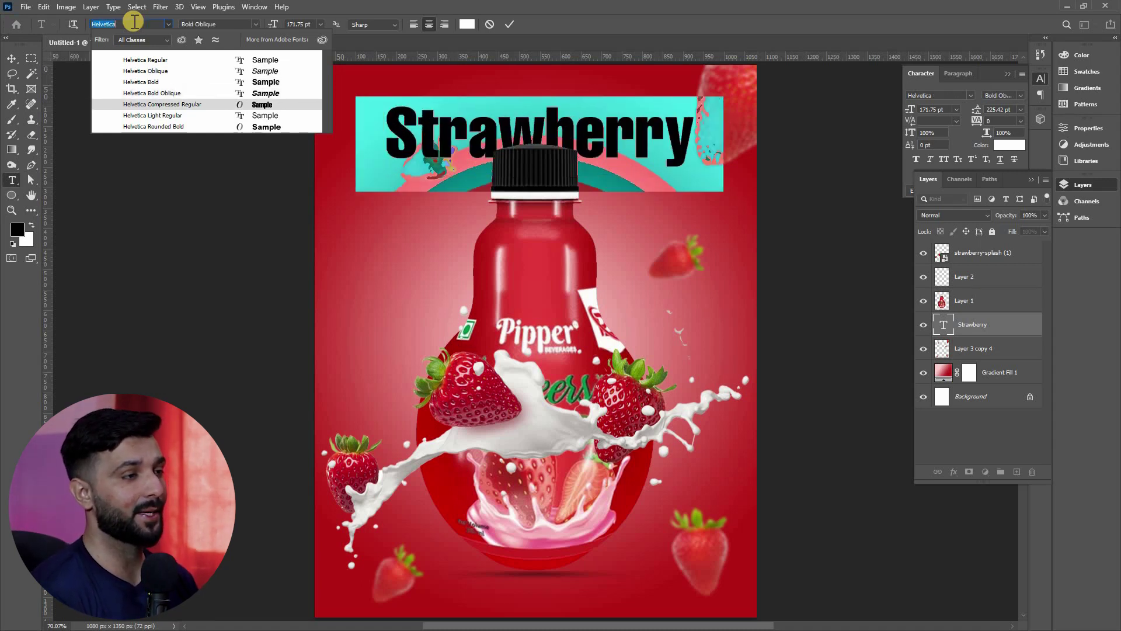
pyautogui.press('Down')
pyautogui.press('Return')
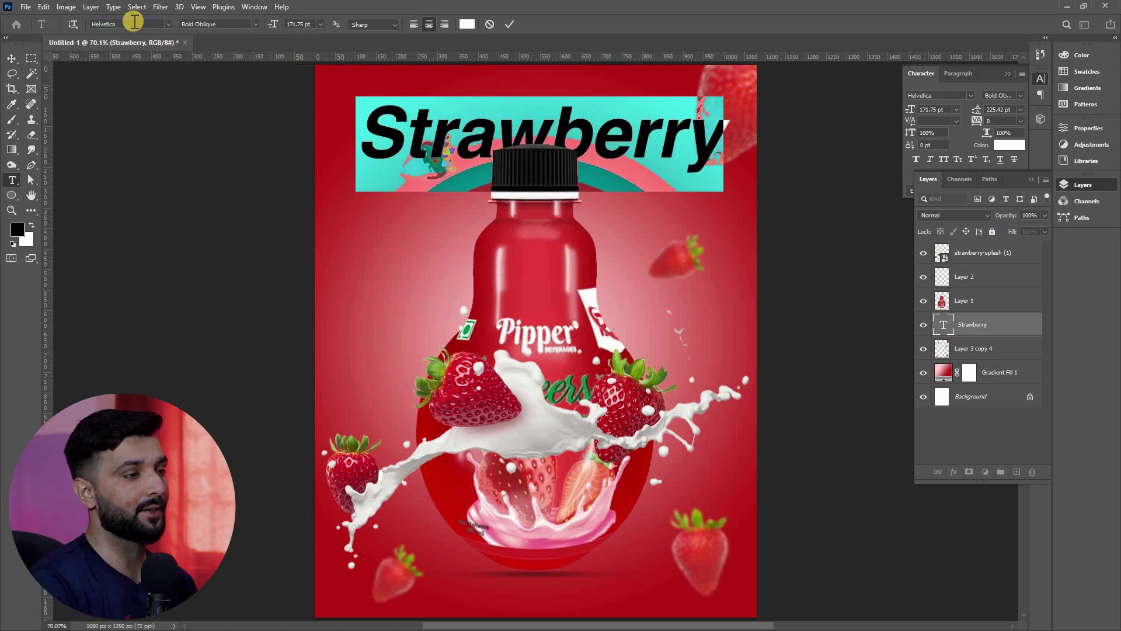
pyautogui.click(13, 59)
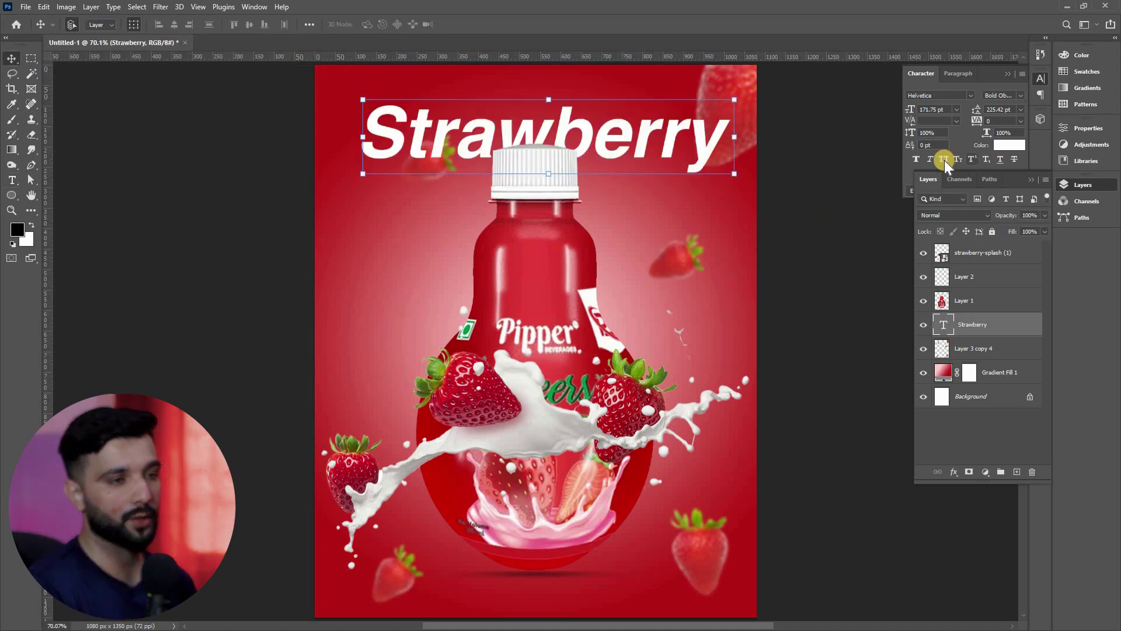
# Turn on All Caps for the title, scale it to about 110 pt and centre it above the bottle cap.
pyautogui.hotkey('ctrl', 'shift', 'k')
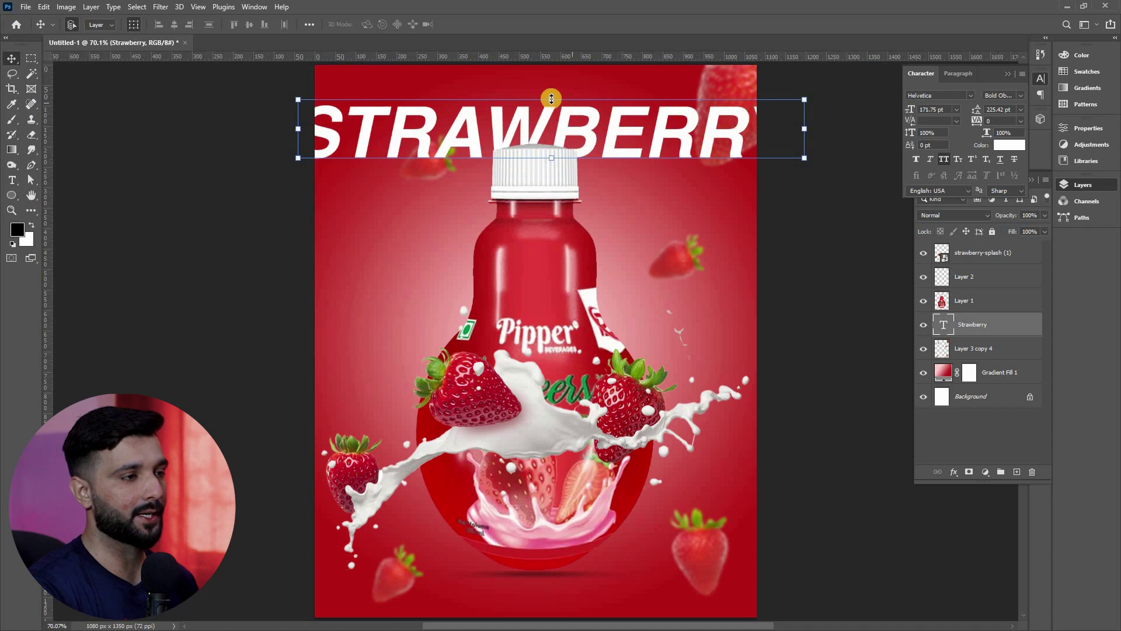
pyautogui.moveTo(553, 109); pyautogui.dragTo(643, 100)
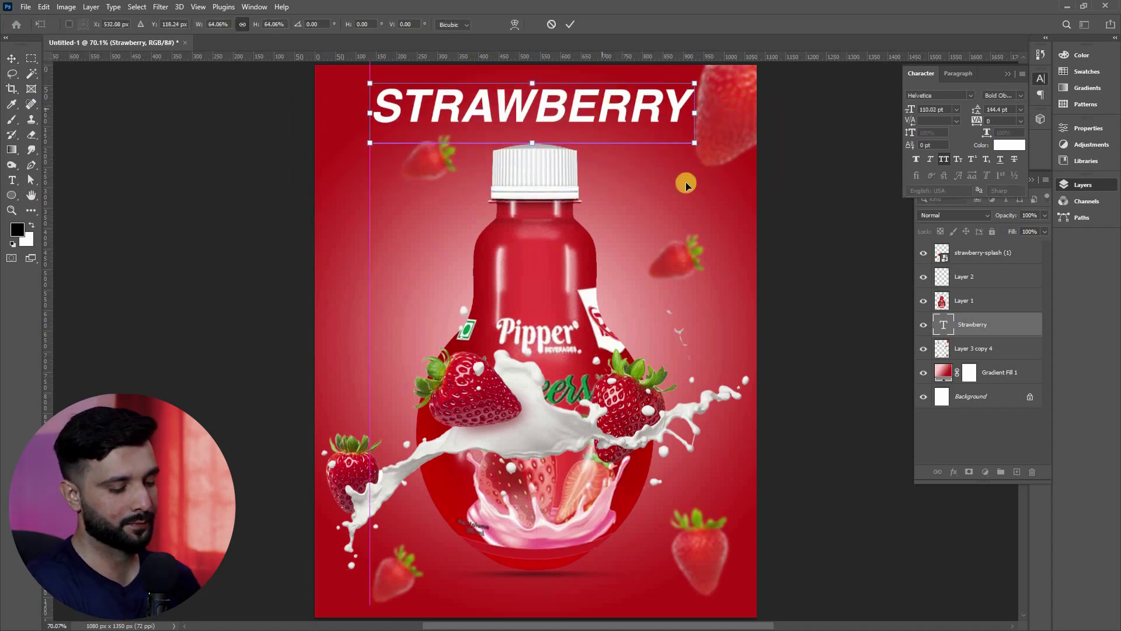
pyautogui.press('Return')
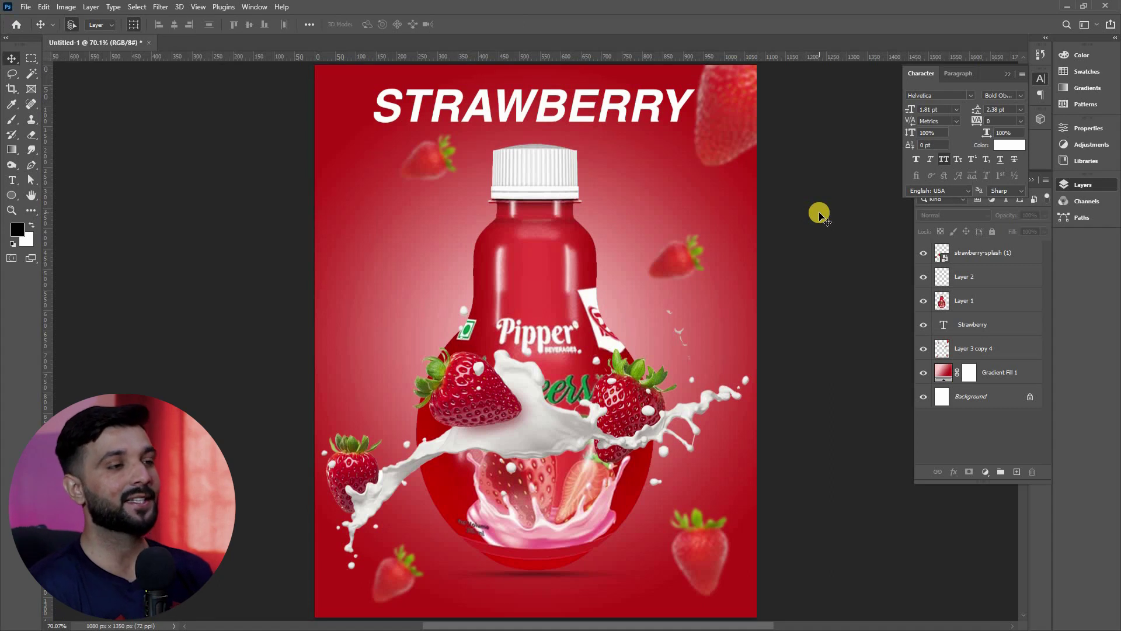